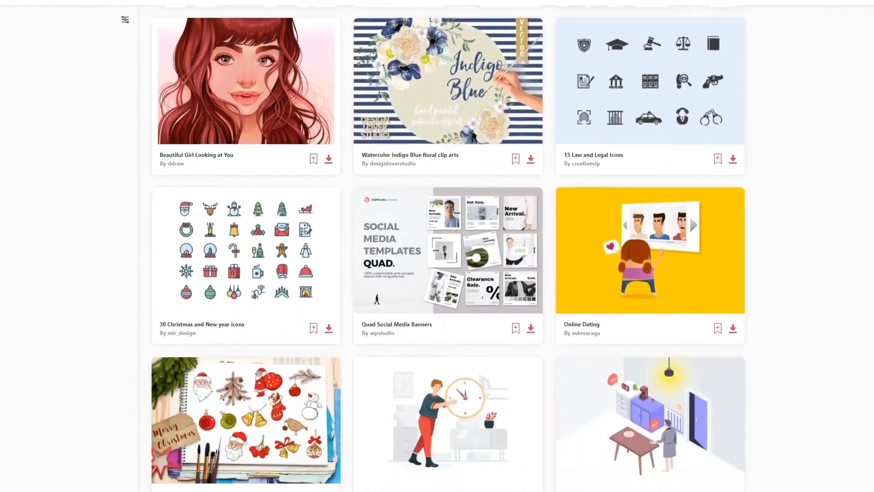
{"action": "scroll", "coordinate": [448, 246], "scroll_direction": "down", "scroll_amount": 12}
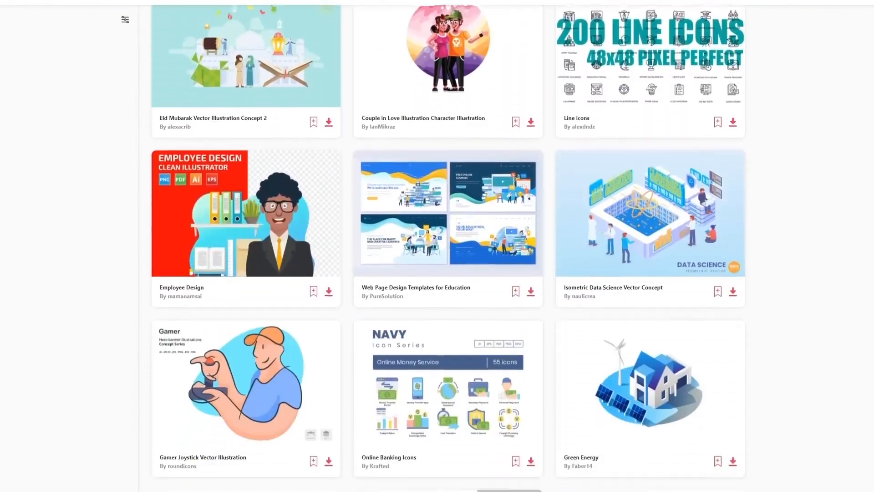
{"action": "scroll", "coordinate": [448, 246], "scroll_direction": "down", "scroll_amount": 10}
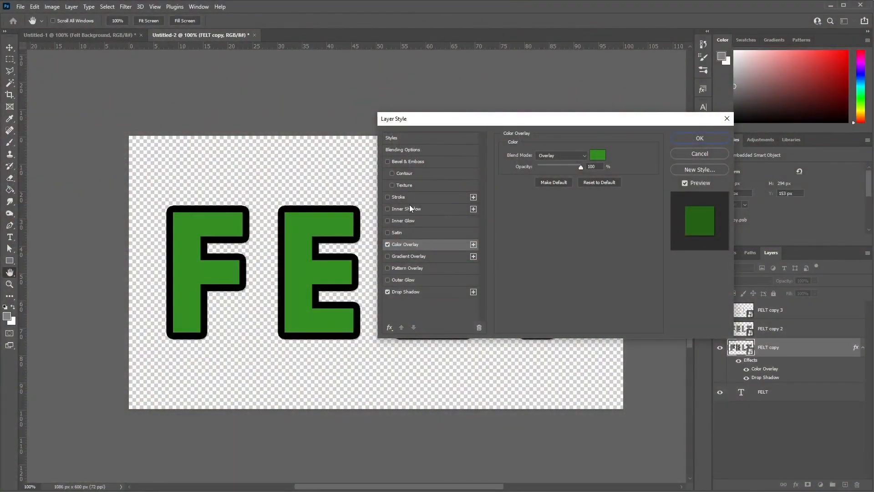
Step: Add a Pattern Overlay with the felt-pattern texture to the FELT copy layer's style
{"action": "left_click", "coordinate": [422, 269]}
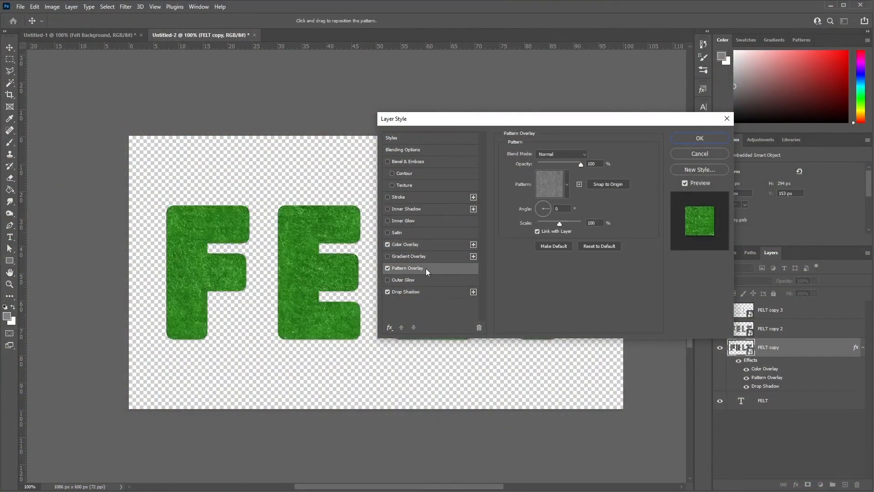
{"action": "left_click", "coordinate": [567, 184]}
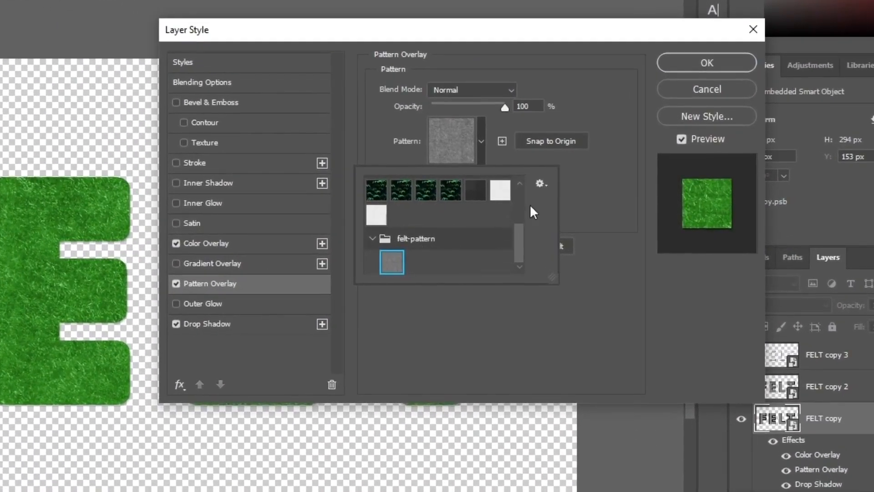
{"action": "left_click", "coordinate": [612, 176]}
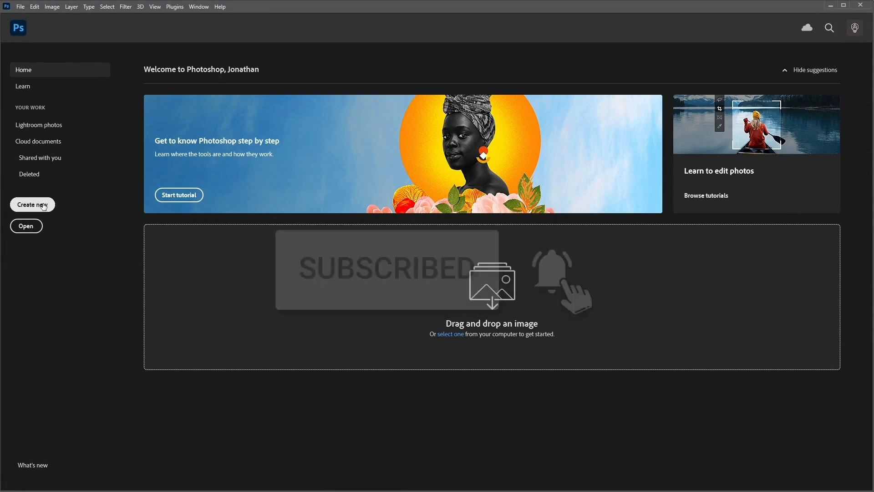
Step: Create a new 850 × 600 px RGB document at 72 pixels/inch with a white background
{"action": "left_click", "coordinate": [43, 207]}
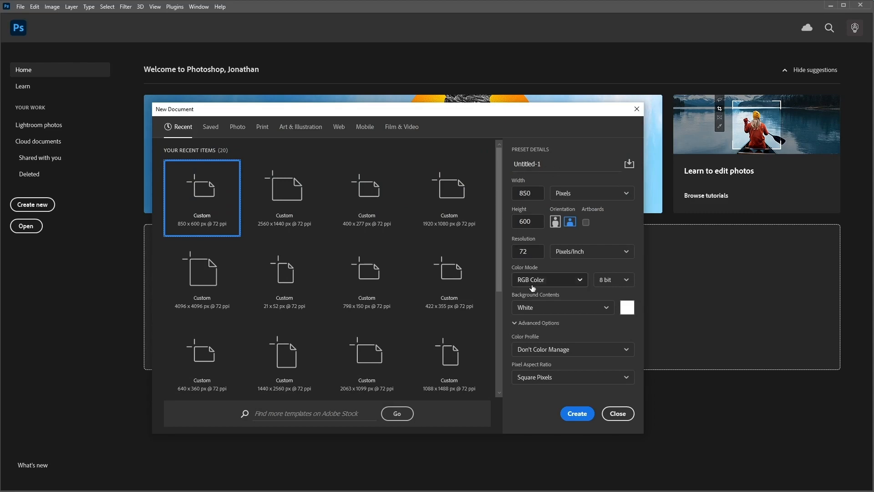
{"action": "left_click", "coordinate": [574, 413]}
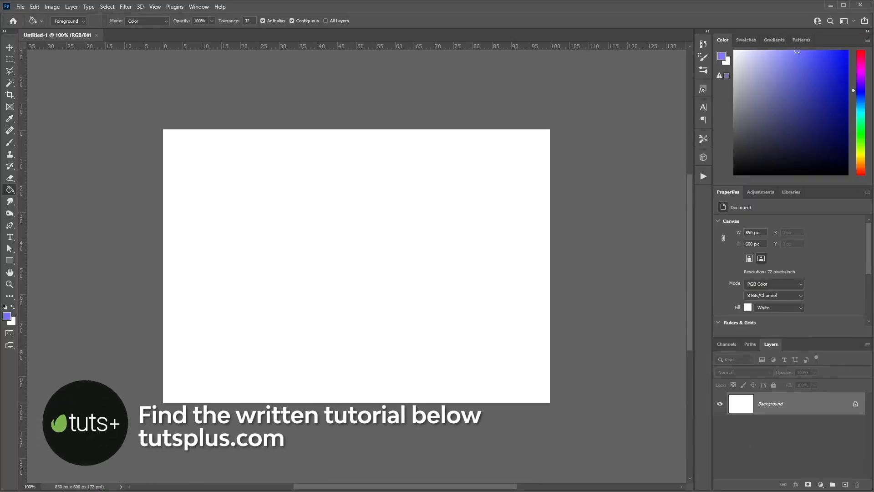
Step: Add a new layer named Felt Background and fill it with the violet-blue foreground color
{"action": "left_click", "coordinate": [845, 486]}
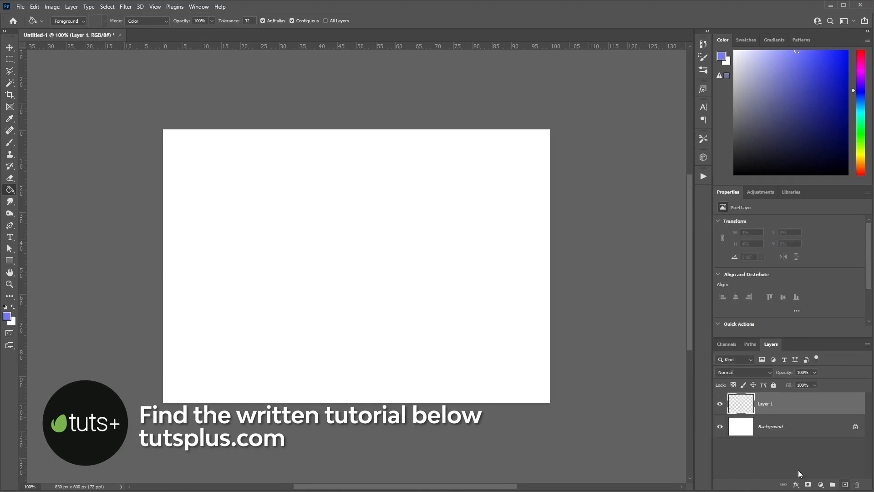
{"action": "double_click", "coordinate": [770, 403]}
{"action": "type", "text": "Felt Background"}
{"action": "key", "text": "Return"}
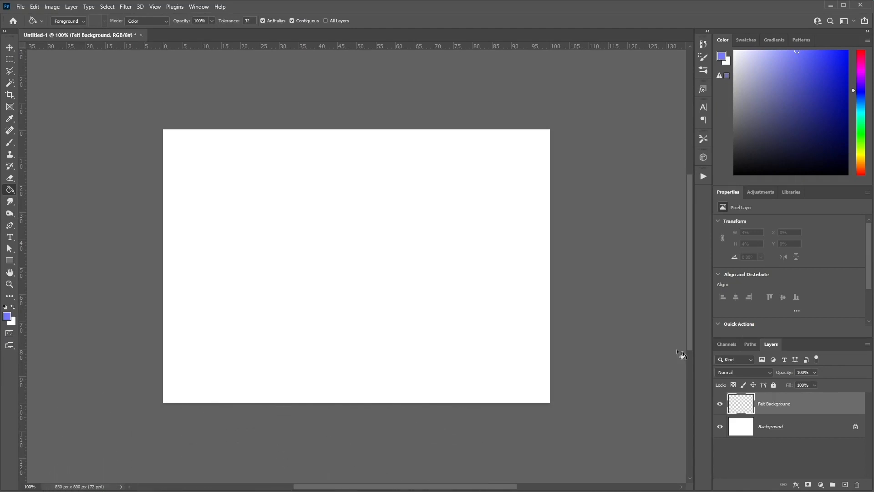
{"action": "left_click", "coordinate": [275, 210]}
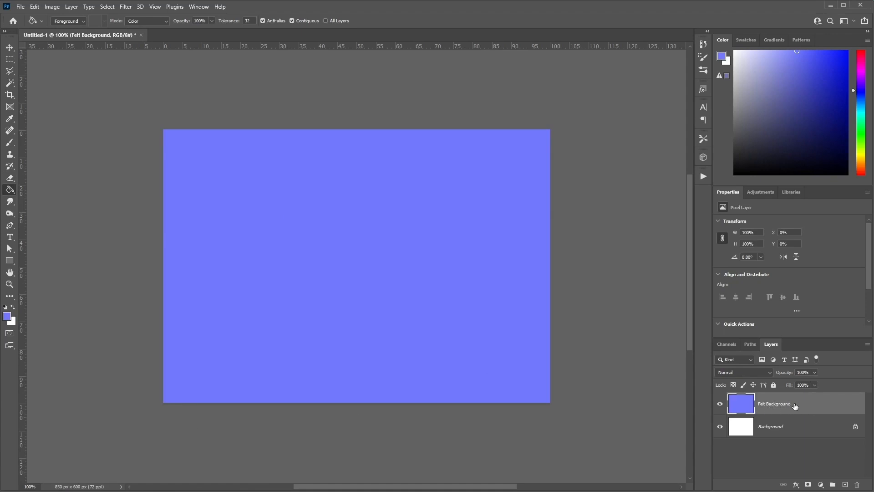
Step: Add a Pattern Overlay to the Felt Background layer using the texture from the felt-pattern group
{"action": "right_click", "coordinate": [782, 398]}
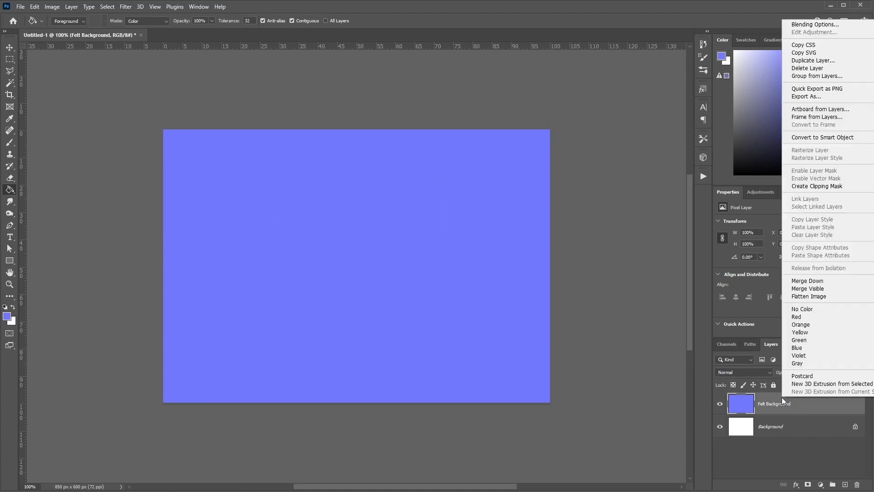
{"action": "left_click", "coordinate": [817, 25]}
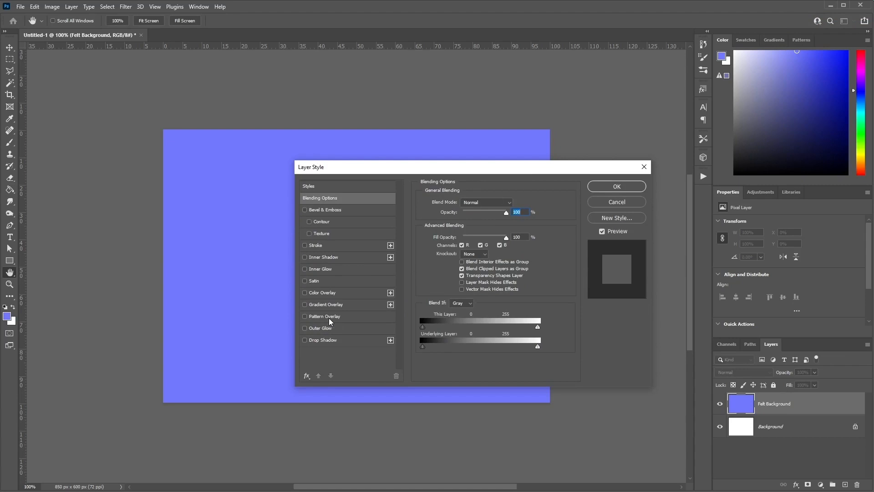
{"action": "left_click", "coordinate": [328, 317]}
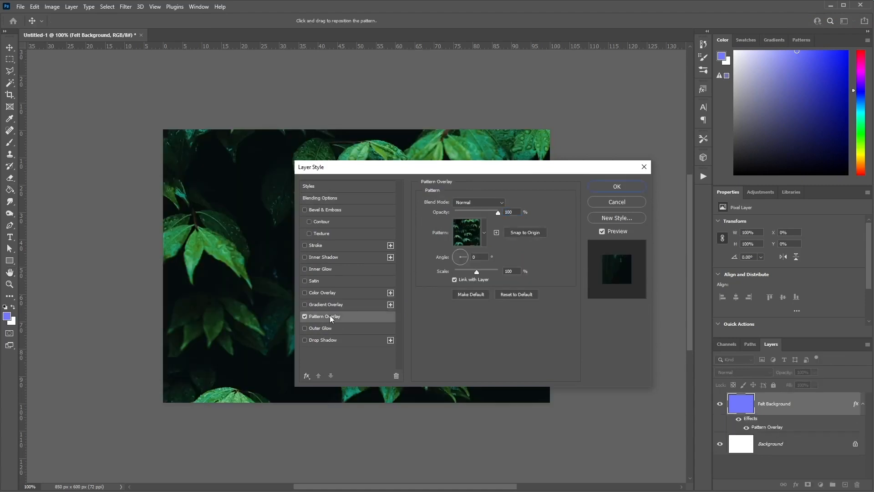
{"action": "left_click", "coordinate": [485, 230]}
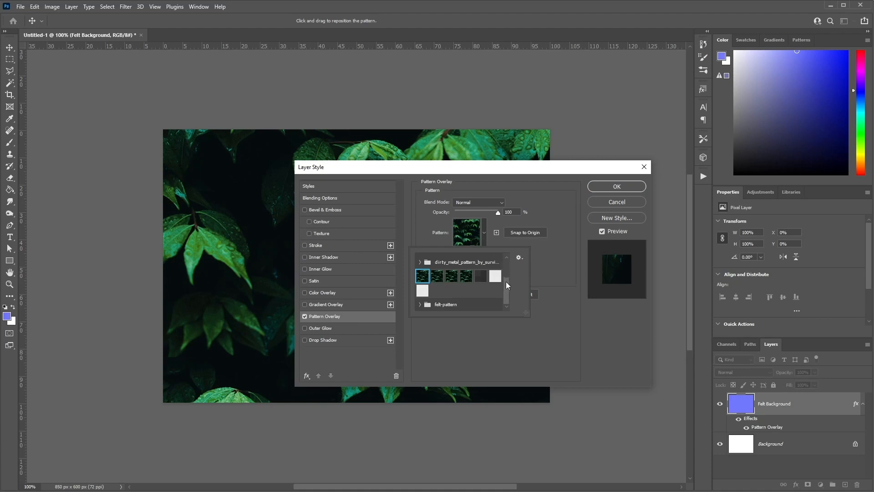
{"action": "left_click", "coordinate": [519, 257]}
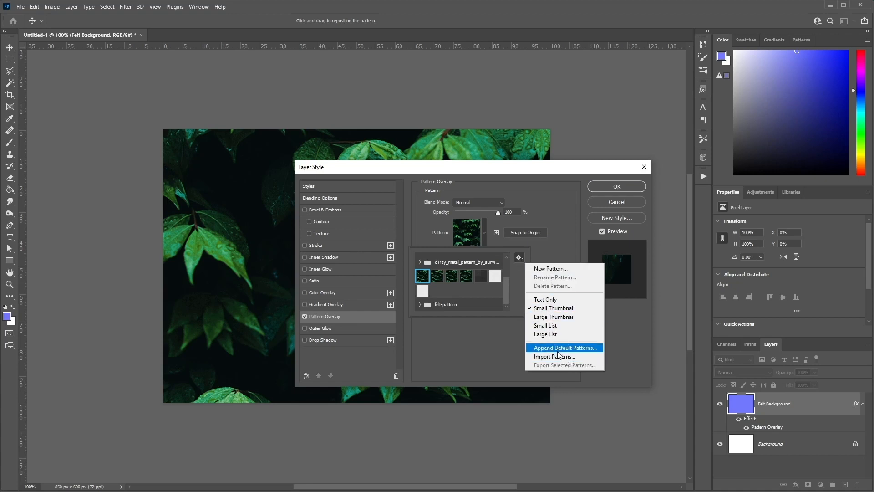
{"action": "left_click", "coordinate": [518, 289]}
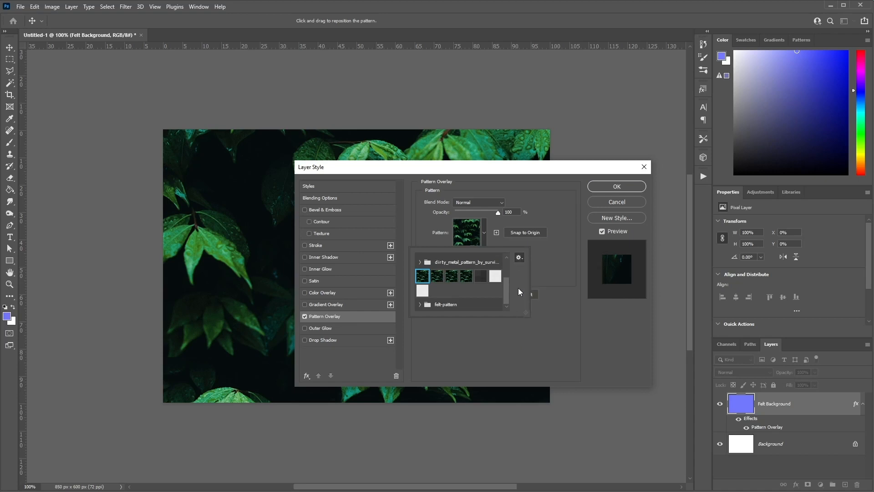
{"action": "left_click", "coordinate": [422, 306]}
{"action": "left_click_drag", "start_coordinate": [506, 278], "coordinate": [506, 292]}
{"action": "left_click", "coordinate": [432, 304]}
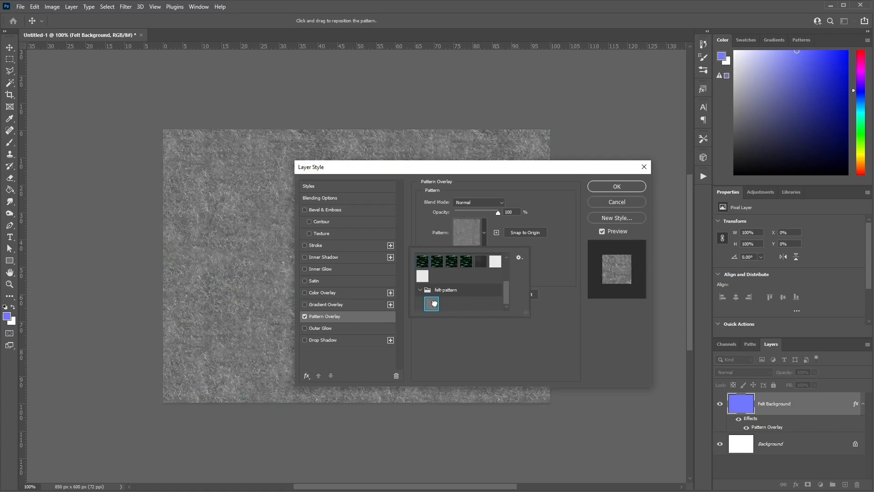
Step: Add a Color Overlay in Overlay blend mode with color #428fc7 to the Felt Background layer and apply the layer style
{"action": "left_click", "coordinate": [324, 291]}
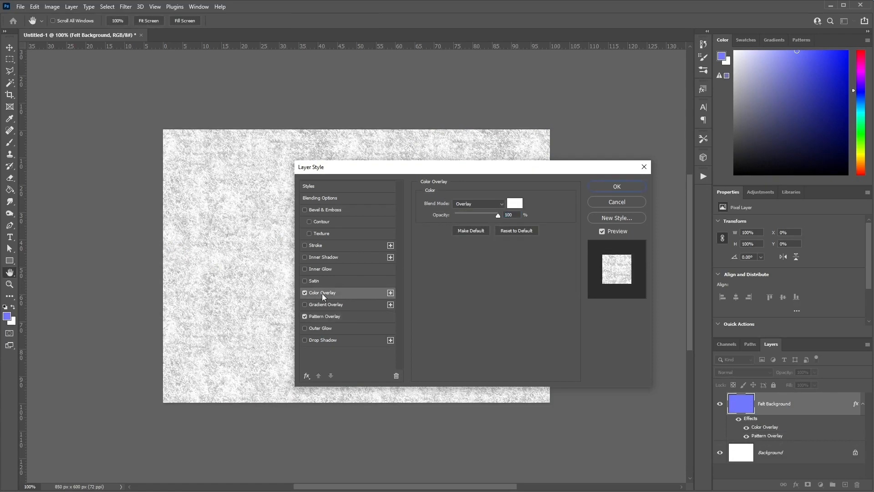
{"action": "left_click", "coordinate": [461, 204]}
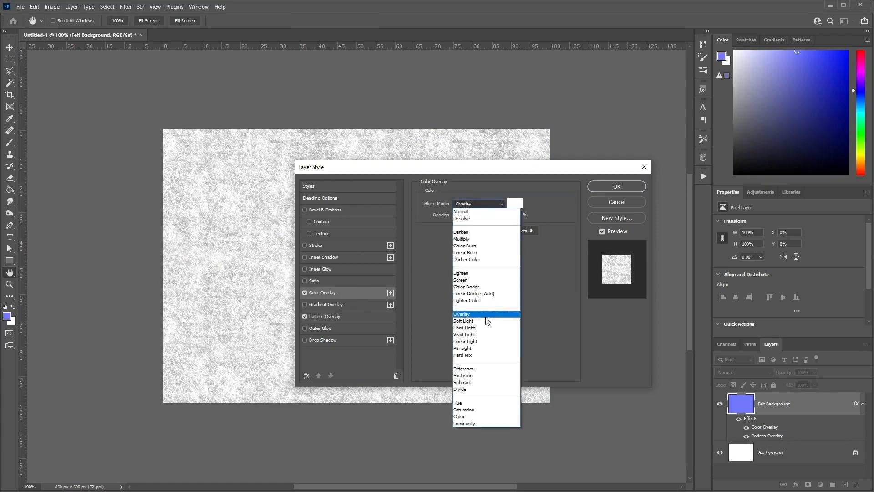
{"action": "left_click", "coordinate": [485, 314]}
{"action": "left_click", "coordinate": [513, 203]}
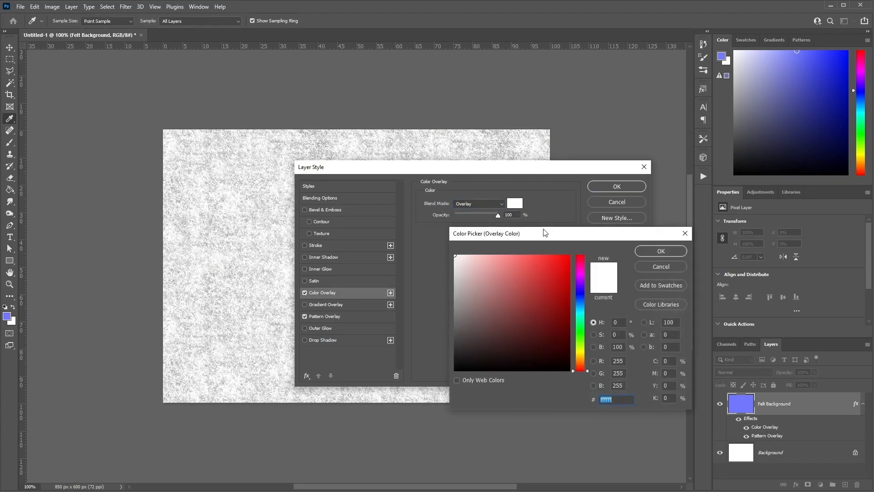
{"action": "left_click_drag", "start_coordinate": [544, 231], "coordinate": [545, 212]}
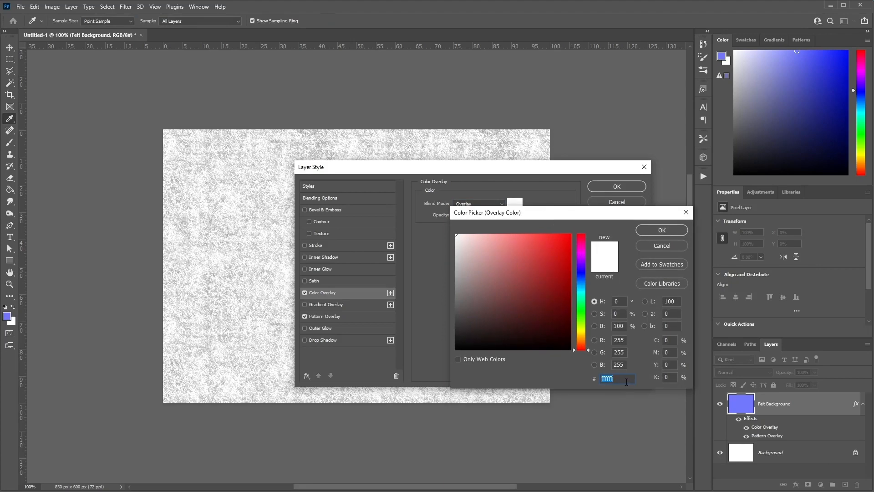
{"action": "type", "text": "42"}
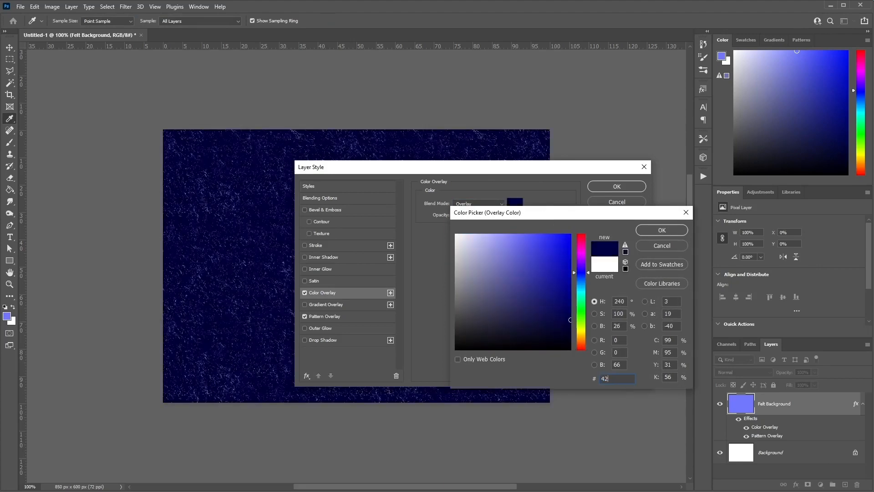
{"action": "type", "text": "8f"}
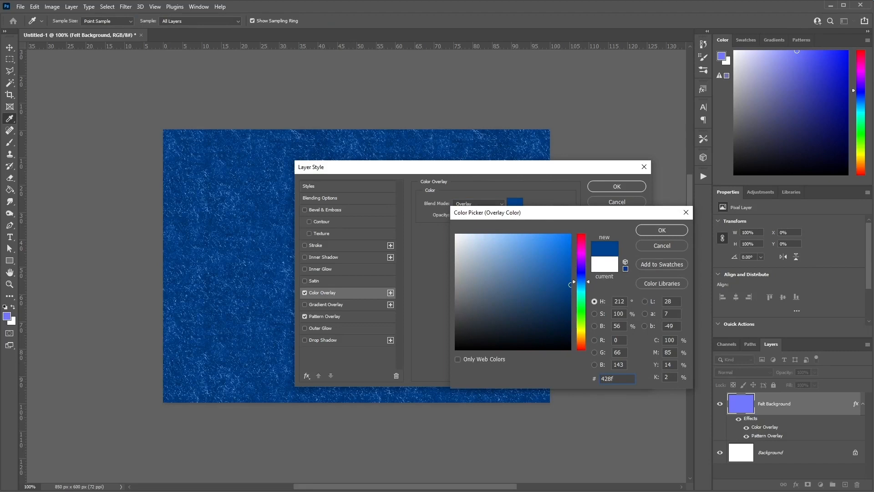
{"action": "type", "text": "c7"}
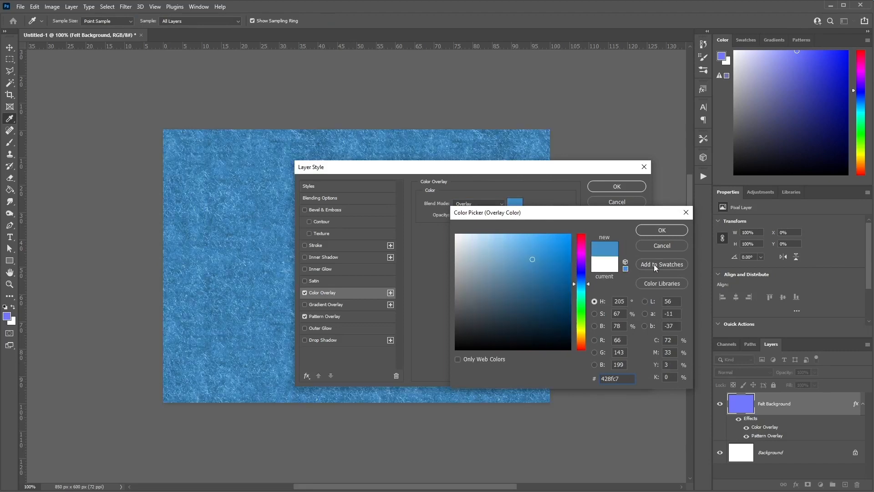
{"action": "left_click", "coordinate": [669, 234]}
{"action": "left_click", "coordinate": [629, 189]}
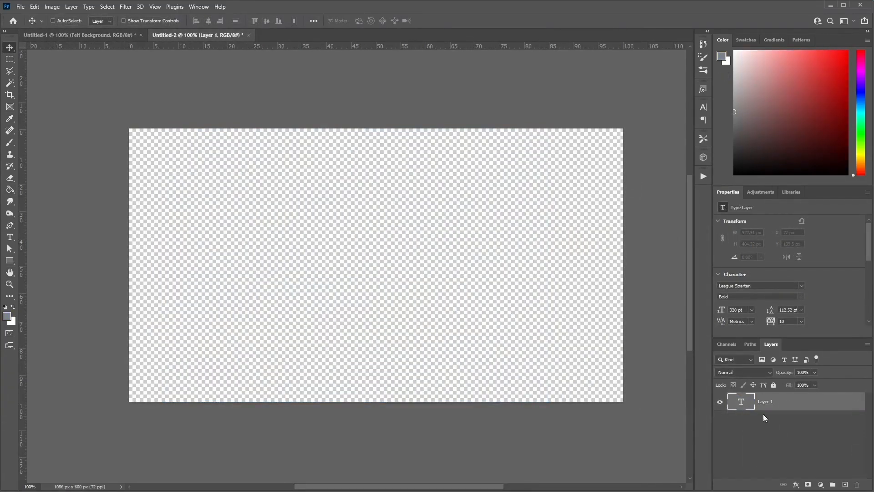
Step: Replace the placeholder text on the type layer of the Untitled-2 document with FELT
{"action": "double_click", "coordinate": [742, 403]}
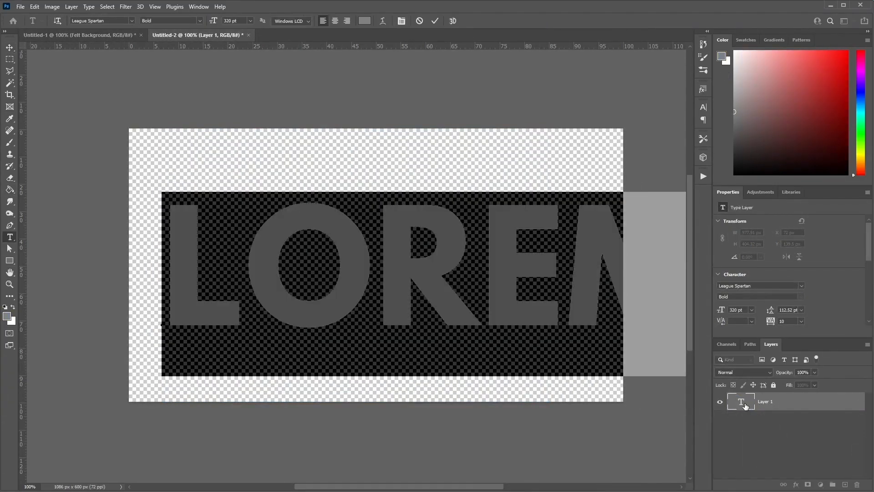
{"action": "type", "text": "FELY"}
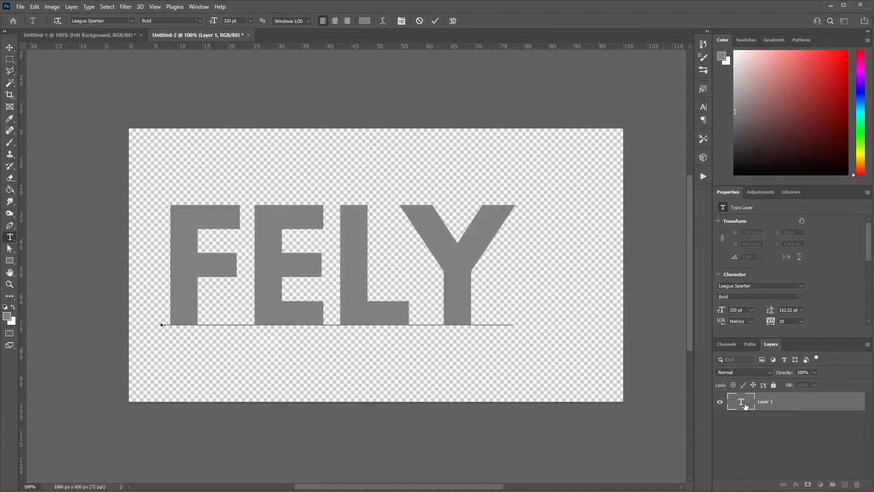
{"action": "key", "text": "BackSpace"}
{"action": "type", "text": "T"}
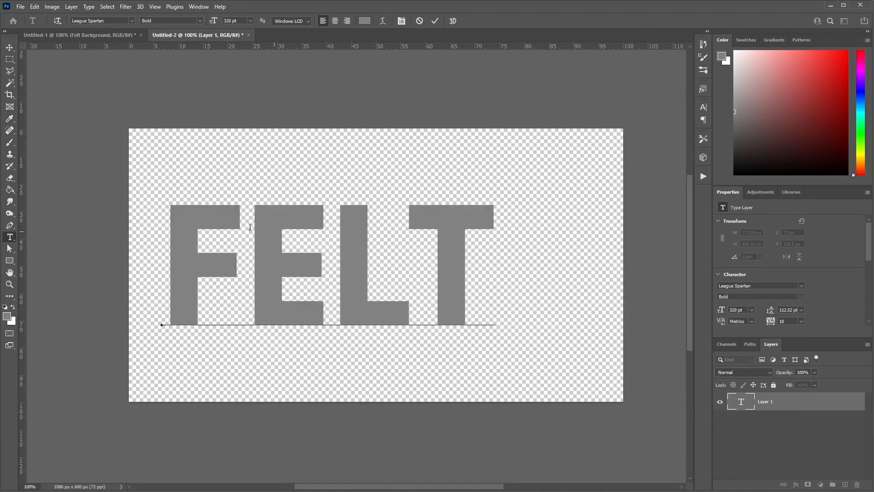
Step: Set the FELT text to 320 pt with tracking 200, then center it horizontally on the canvas
{"action": "key", "text": "ctrl+a"}
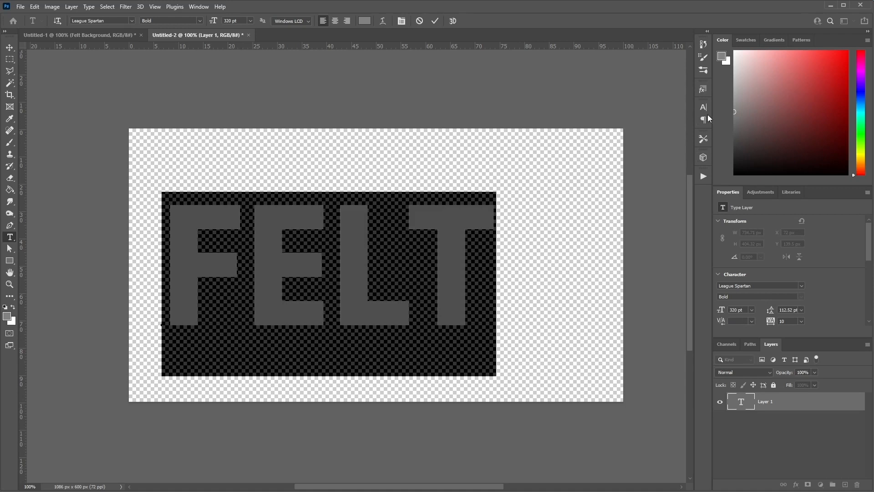
{"action": "left_click", "coordinate": [704, 104]}
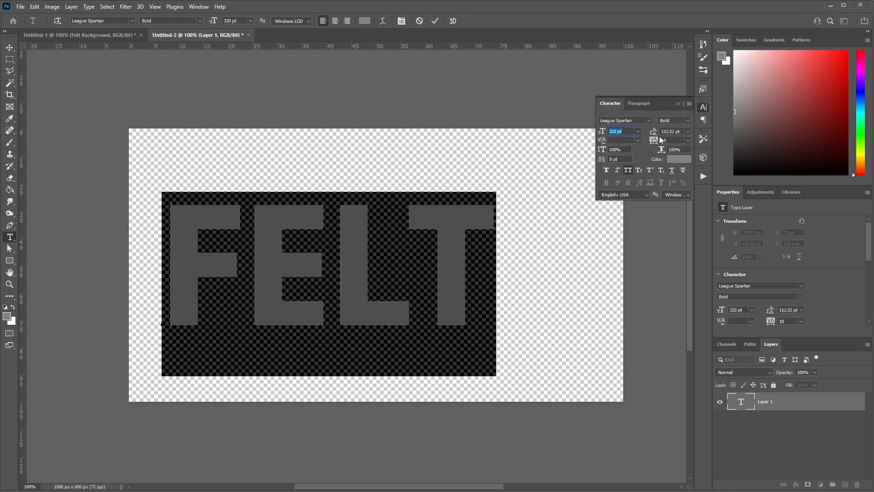
{"action": "left_click", "coordinate": [673, 141]}
{"action": "left_click", "coordinate": [628, 133]}
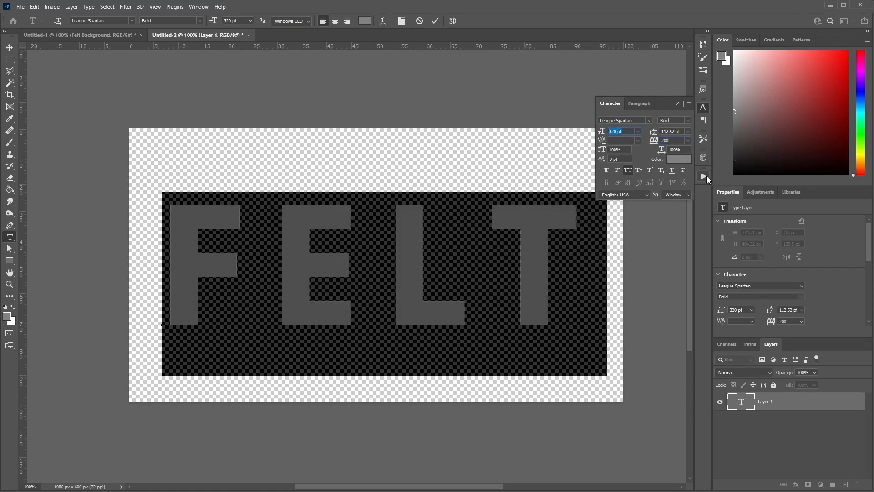
{"action": "type", "text": "320"}
{"action": "left_click", "coordinate": [10, 48]}
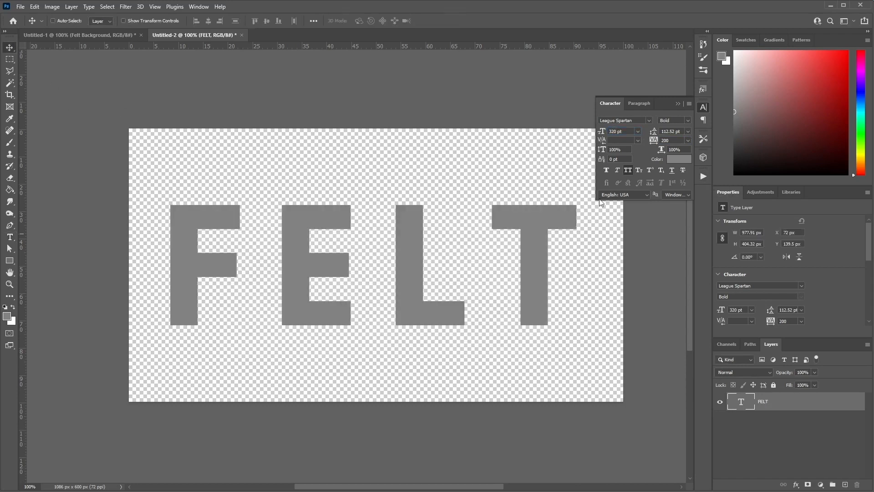
{"action": "left_click", "coordinate": [703, 107]}
{"action": "left_click_drag", "start_coordinate": [390, 263], "coordinate": [393, 262]}
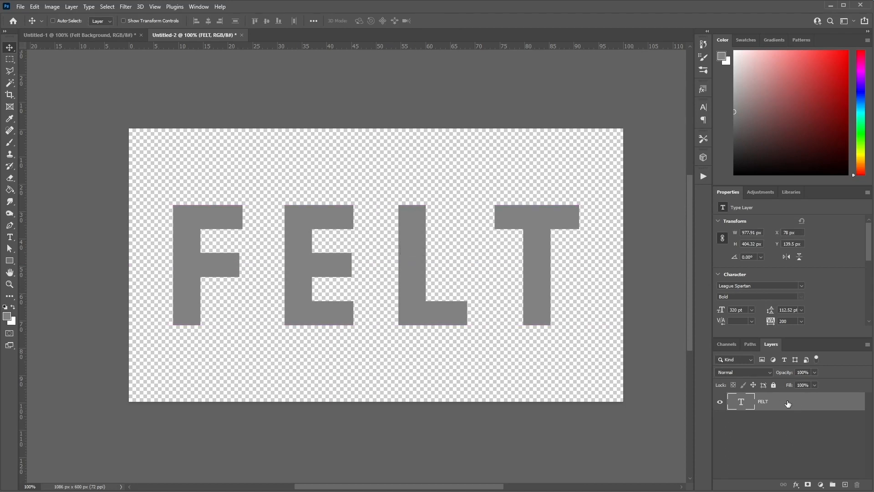
Step: Duplicate the FELT text layer twice and select the FELT copy layer
{"action": "key", "text": "ctrl+j"}
{"action": "key", "text": "ctrl+j"}
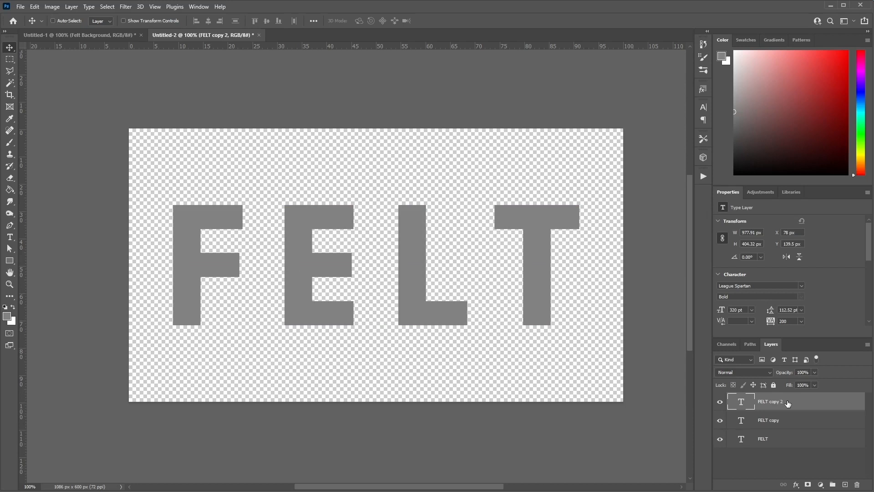
{"action": "left_click", "coordinate": [791, 424]}
{"action": "left_click", "coordinate": [806, 405]}
{"action": "left_click", "coordinate": [812, 424]}
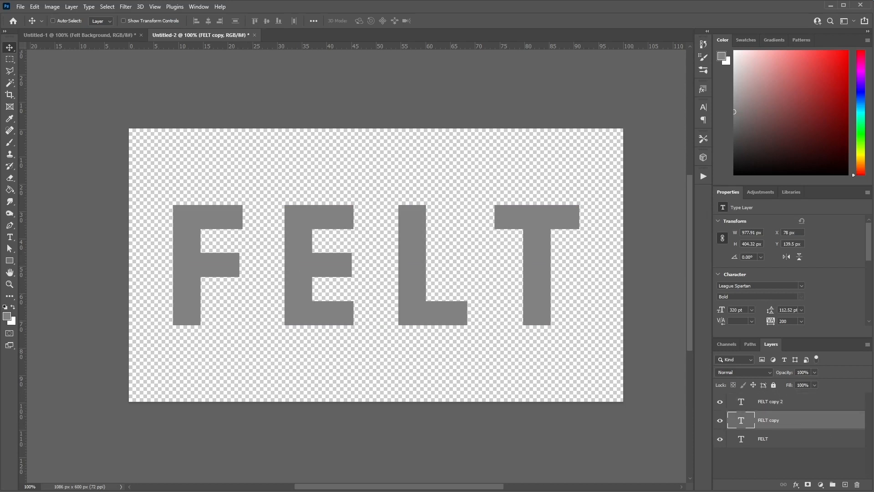
Step: Add a 15 px black Stroke positioned Outside to the FELT copy layer and apply the layer style
{"action": "right_click", "coordinate": [793, 420]}
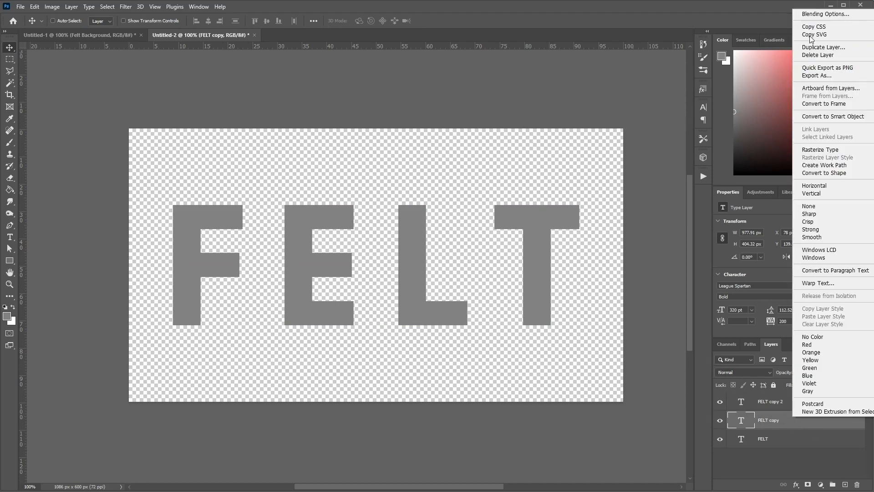
{"action": "left_click", "coordinate": [825, 14]}
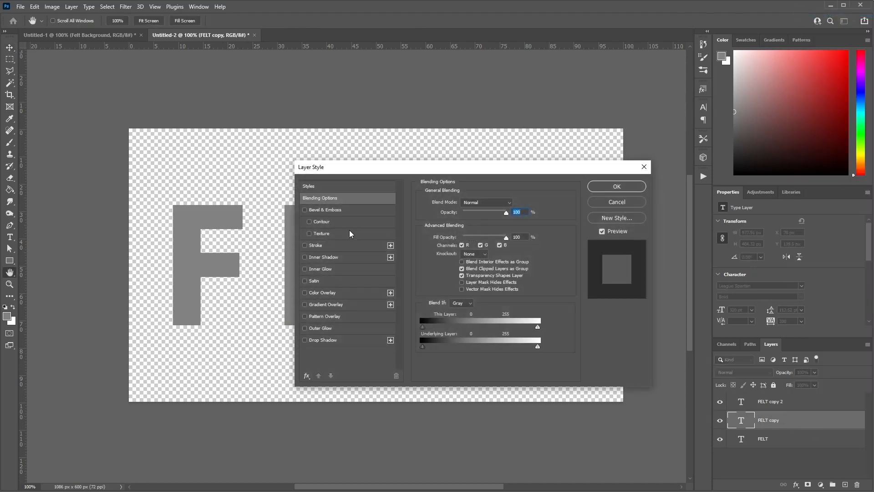
{"action": "left_click", "coordinate": [319, 246]}
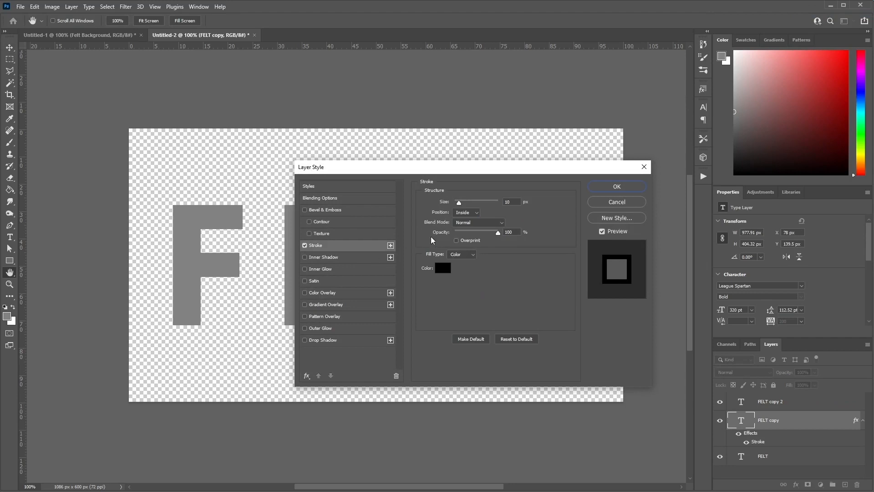
{"action": "left_click", "coordinate": [473, 213]}
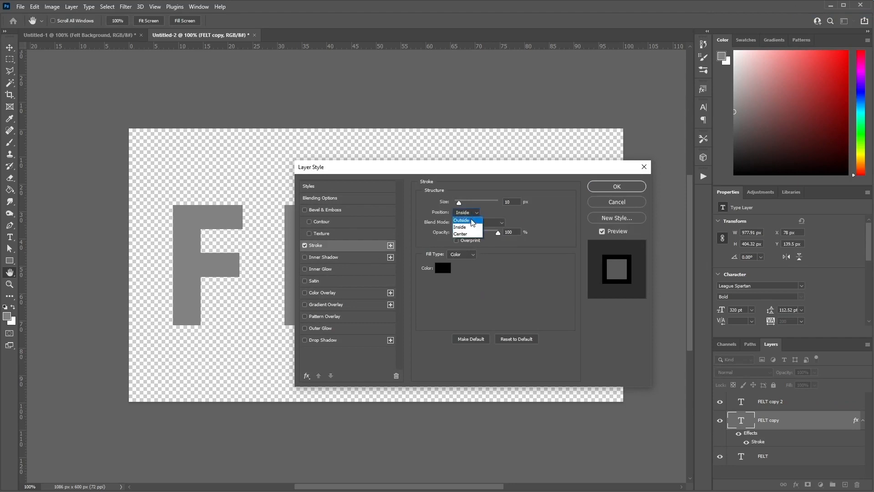
{"action": "left_click", "coordinate": [470, 221]}
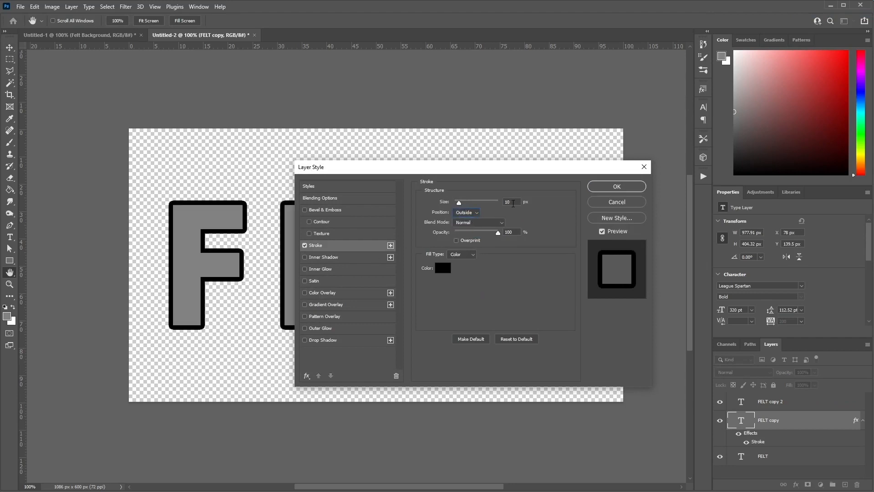
{"action": "left_click_drag", "start_coordinate": [513, 203], "coordinate": [485, 206]}
{"action": "type", "text": "15"}
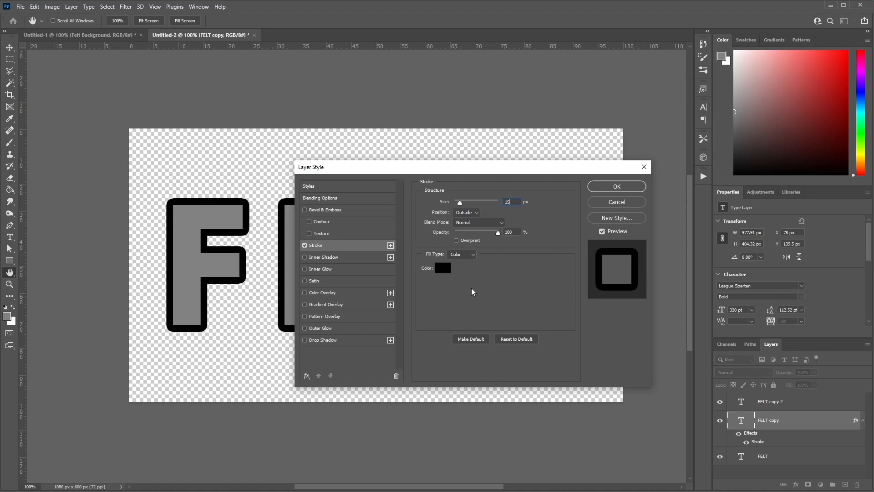
{"action": "left_click", "coordinate": [602, 188]}
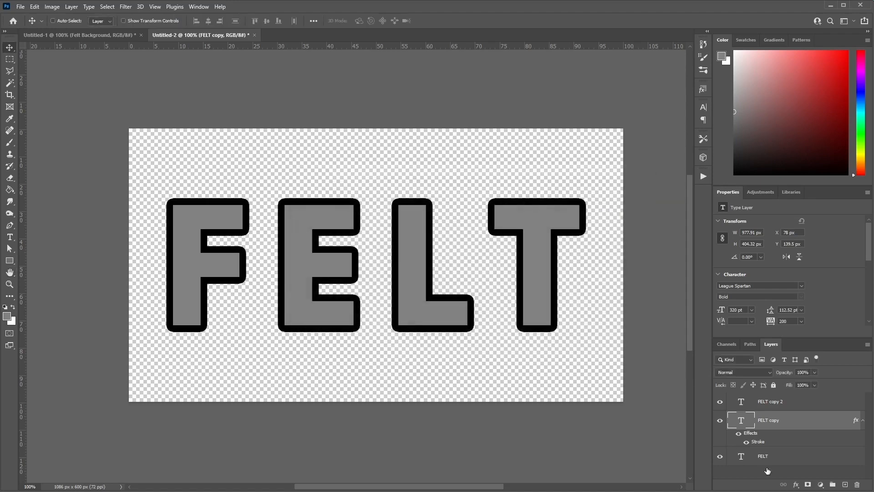
Step: Add a 10 px black Stroke positioned Outside to the FELT copy 2 layer and apply the layer style
{"action": "left_click", "coordinate": [789, 404]}
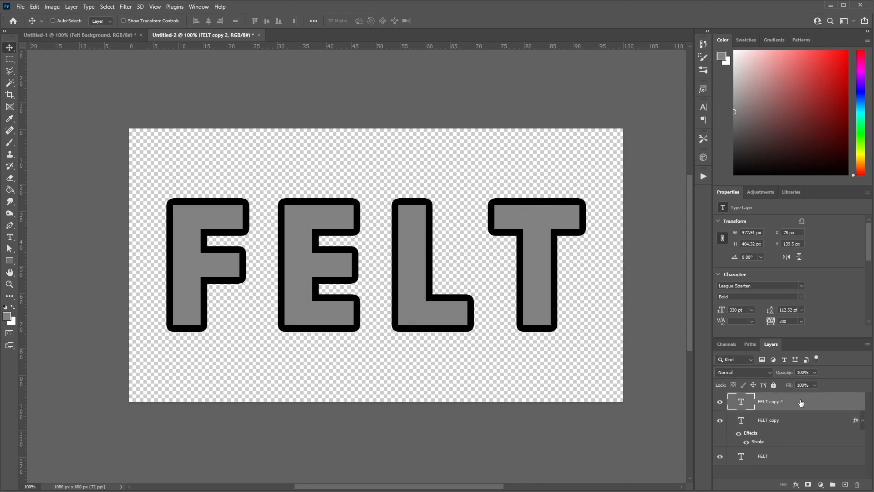
{"action": "right_click", "coordinate": [765, 404]}
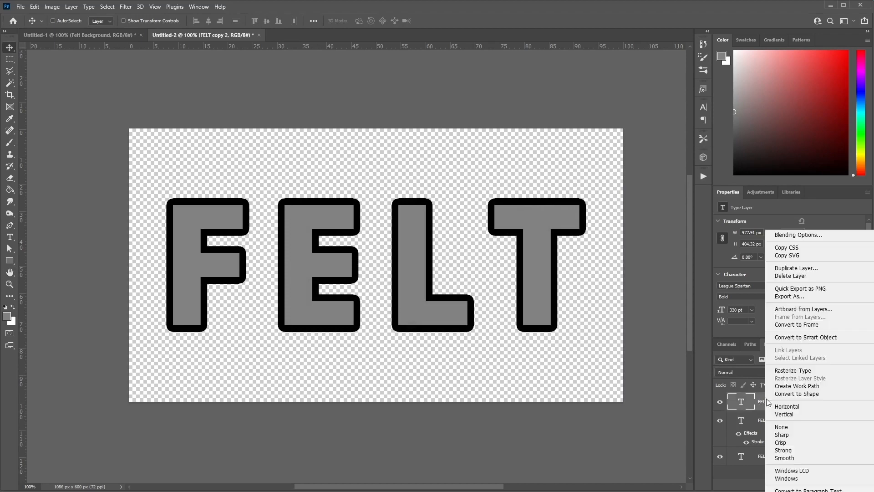
{"action": "left_click", "coordinate": [794, 235]}
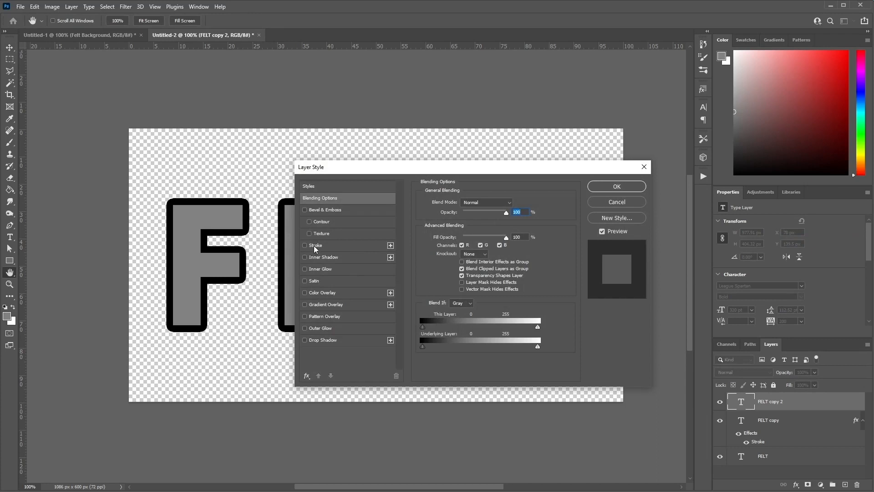
{"action": "left_click", "coordinate": [315, 245]}
{"action": "left_click", "coordinate": [511, 202]}
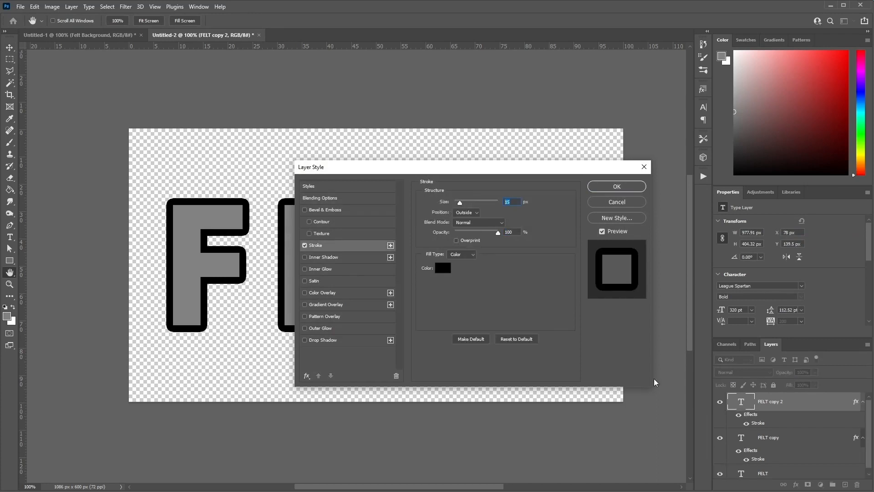
{"action": "type", "text": "10"}
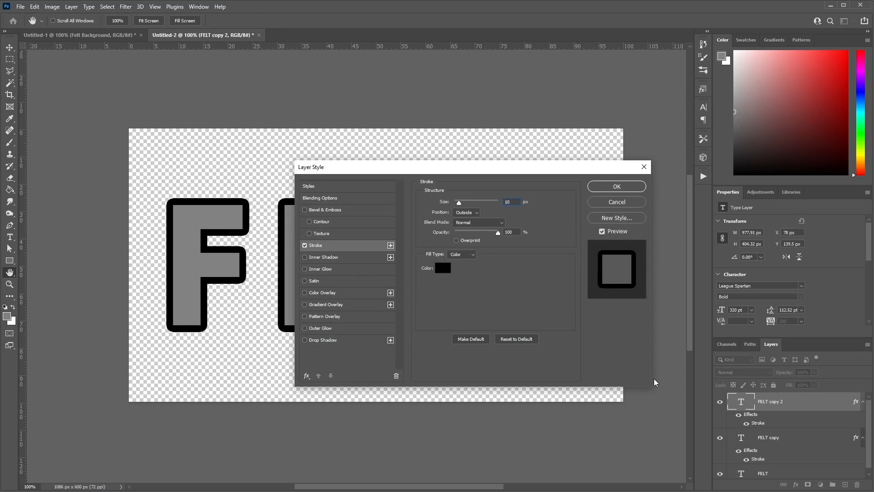
{"action": "key", "text": "Return"}
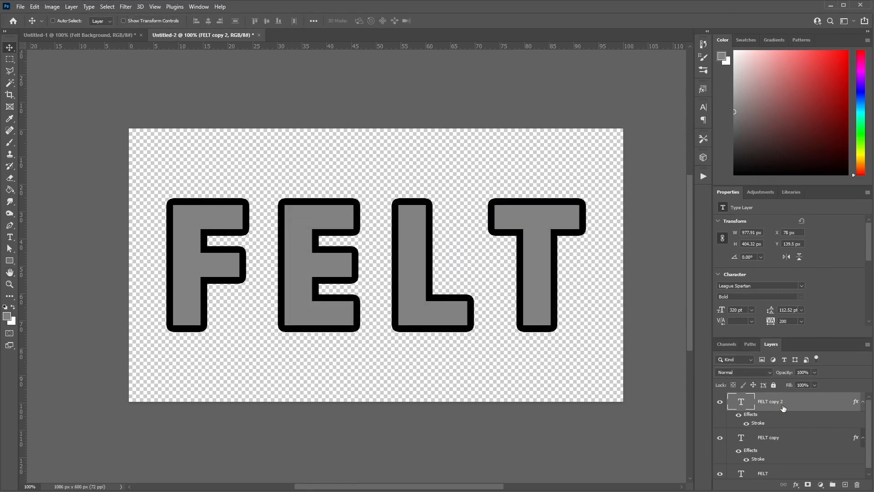
Step: Duplicate the FELT copy 2 layer, then set the duplicate's Fill Opacity to 0% and disable its Stroke effect
{"action": "key", "text": "ctrl+j"}
{"action": "right_click", "coordinate": [774, 401]}
{"action": "left_click", "coordinate": [801, 239]}
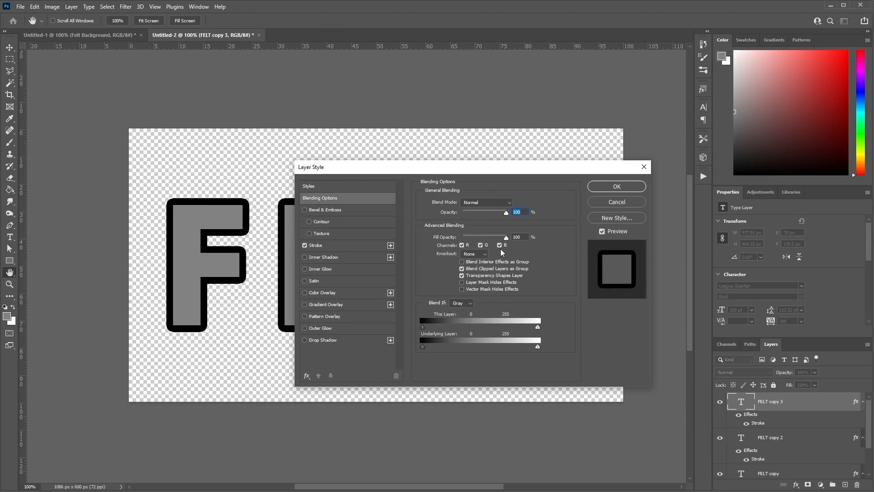
{"action": "left_click_drag", "start_coordinate": [506, 237], "coordinate": [405, 241]}
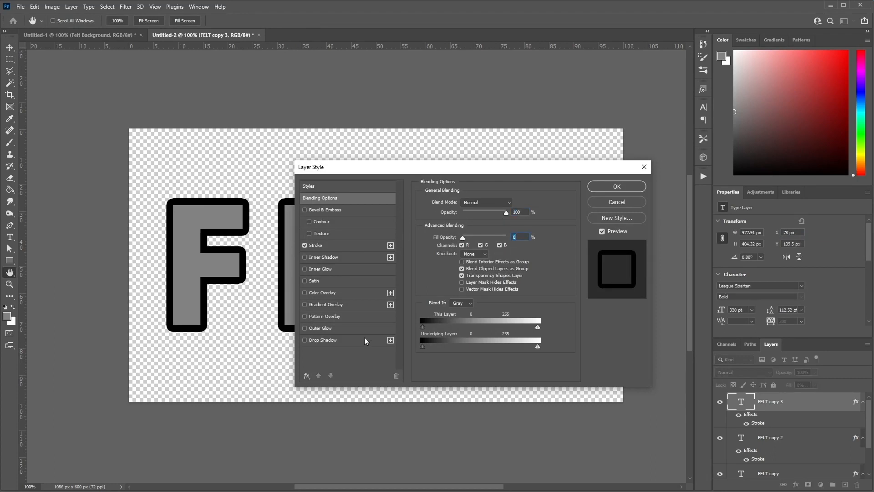
{"action": "left_click", "coordinate": [304, 245]}
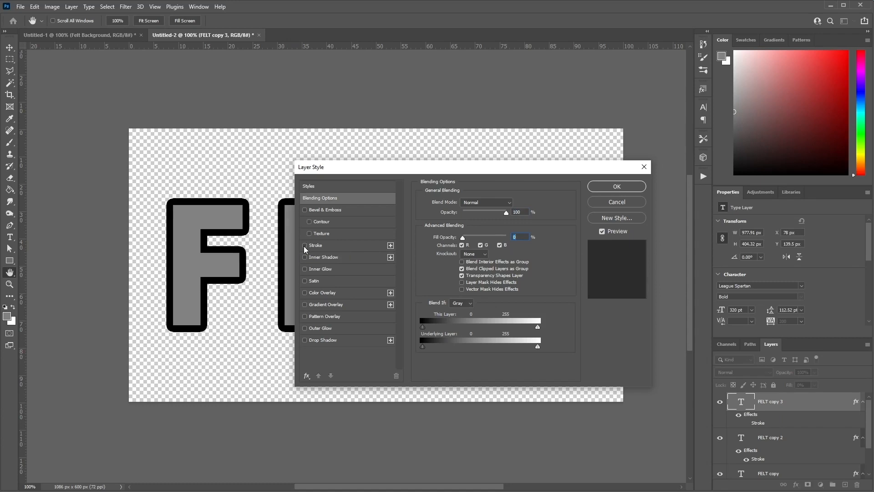
Step: Add a Smooth Inner Bevel with 100% depth, 18 px size, 79% white Overlay highlights and 88% black Multiply shadows, and apply the style
{"action": "left_click", "coordinate": [324, 210]}
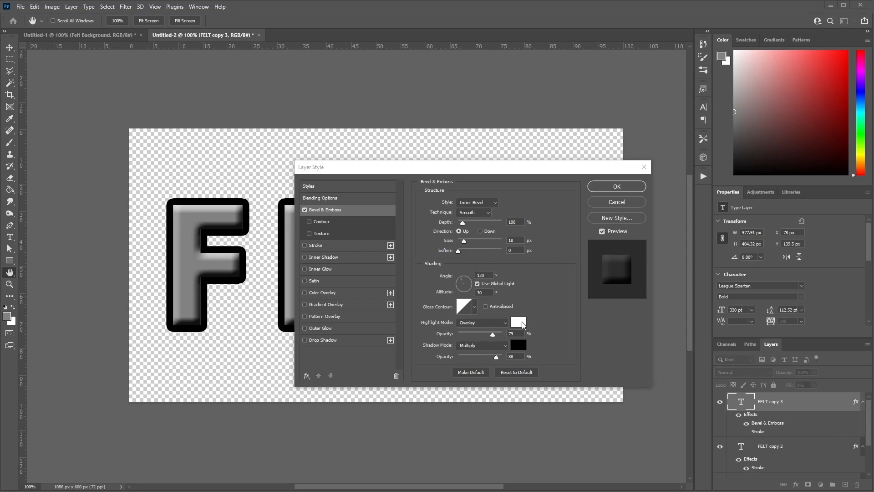
{"action": "left_click", "coordinate": [523, 322]}
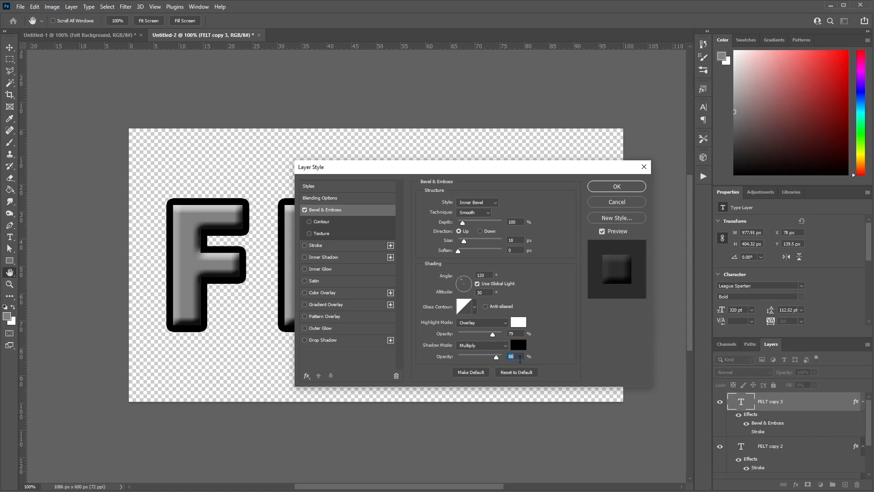
{"action": "left_click", "coordinate": [636, 187]}
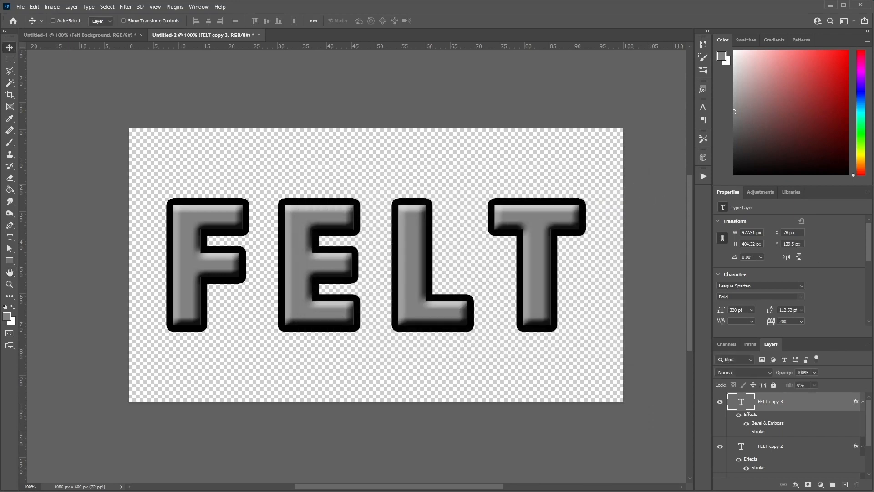
Step: Convert the FELT copy, FELT copy 2 and FELT copy 3 layers each into a separate smart object
{"action": "left_click_drag", "start_coordinate": [808, 338], "coordinate": [808, 246]}
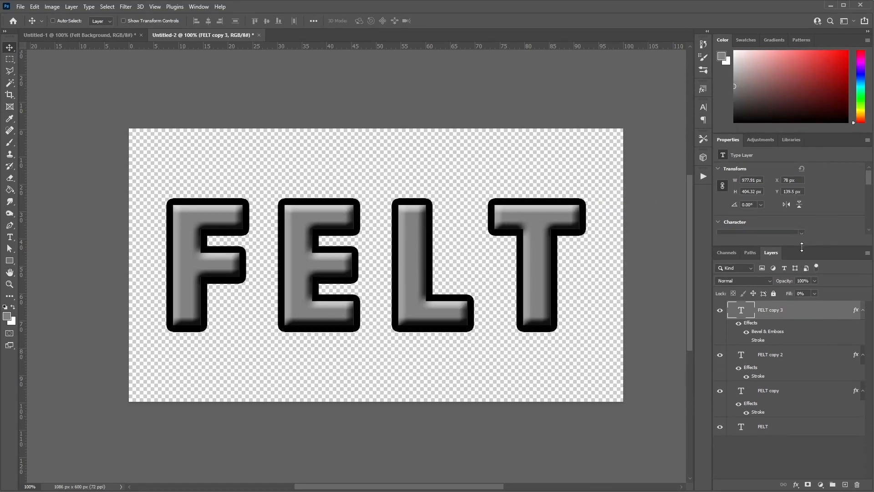
{"action": "left_click", "coordinate": [791, 394]}
{"action": "right_click", "coordinate": [793, 391]}
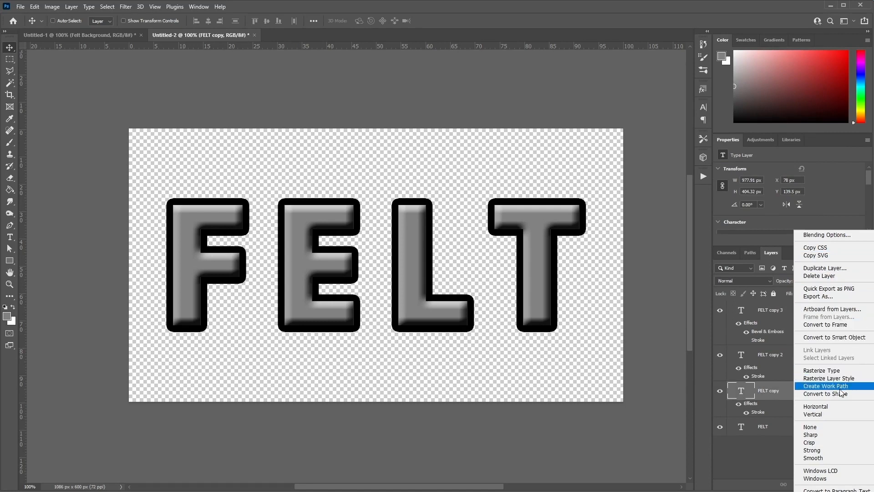
{"action": "left_click", "coordinate": [842, 337]}
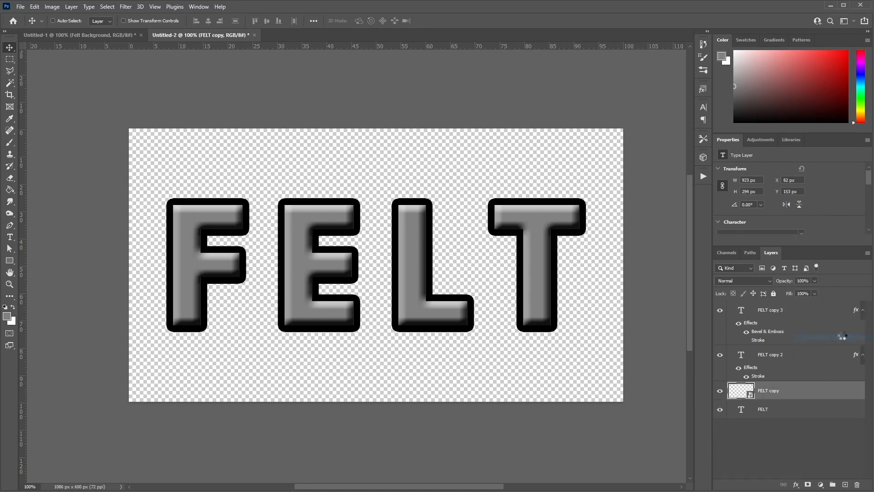
{"action": "left_click", "coordinate": [779, 358]}
{"action": "right_click", "coordinate": [777, 358]}
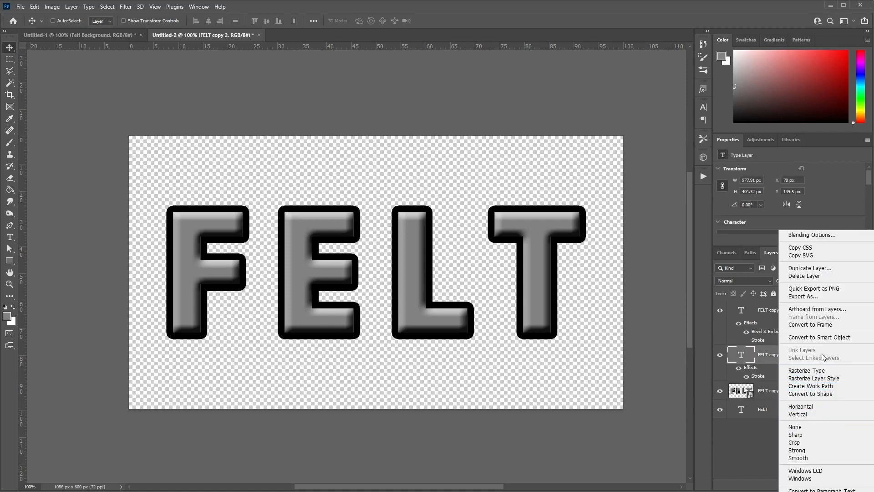
{"action": "left_click", "coordinate": [829, 337]}
{"action": "left_click", "coordinate": [776, 310]}
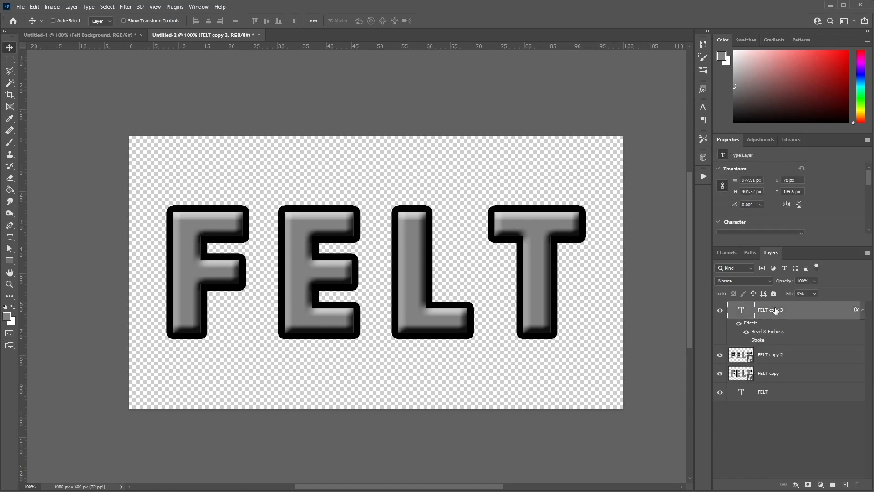
{"action": "right_click", "coordinate": [776, 310]}
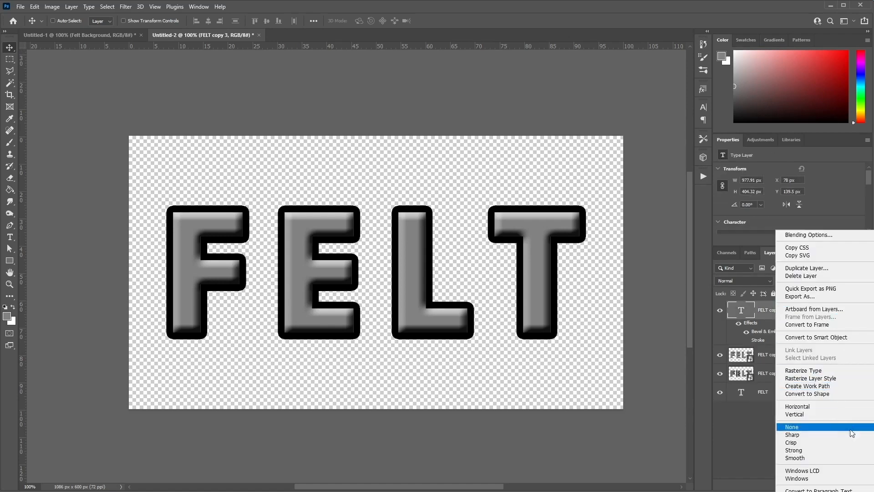
{"action": "left_click", "coordinate": [848, 337]}
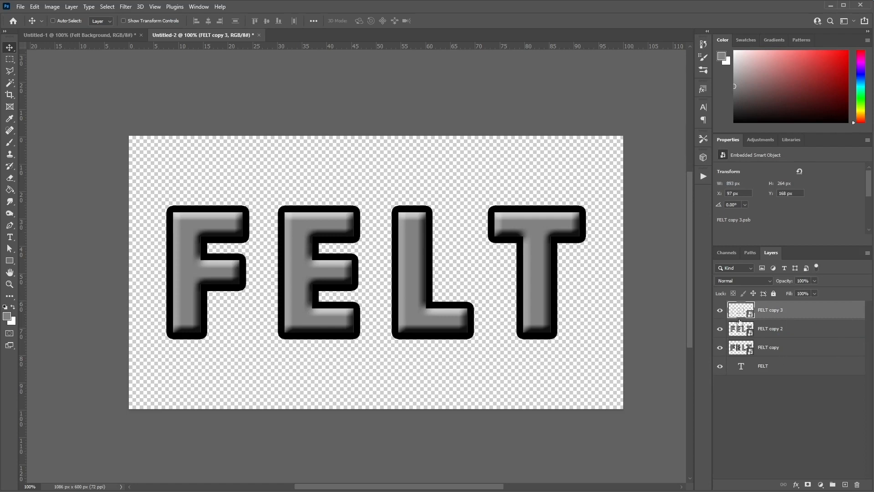
Step: Hide the FELT copy 3 and FELT copy 2 layers, and open the blending options of the FELT copy layer
{"action": "left_click", "coordinate": [720, 310]}
{"action": "left_click", "coordinate": [720, 329]}
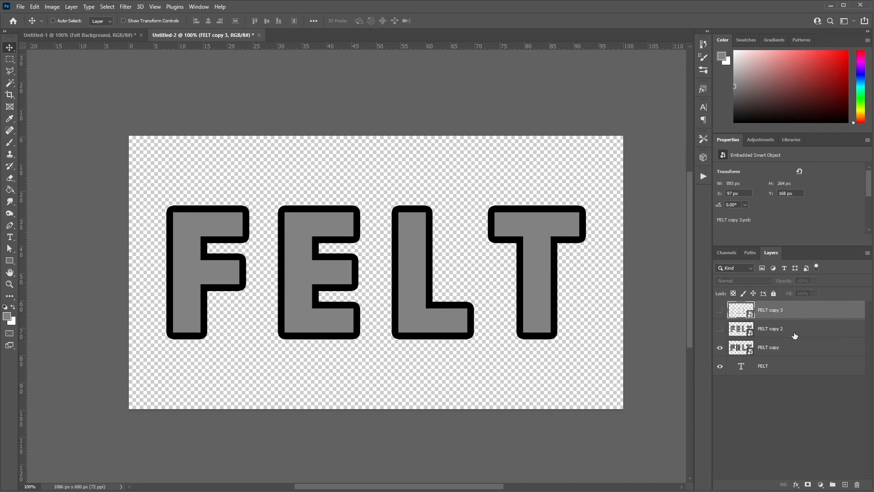
{"action": "left_click", "coordinate": [784, 350]}
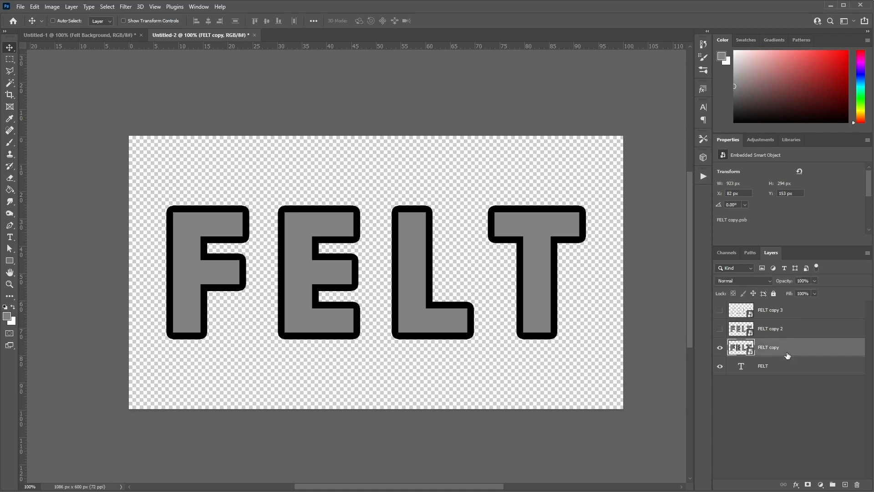
{"action": "right_click", "coordinate": [783, 348]}
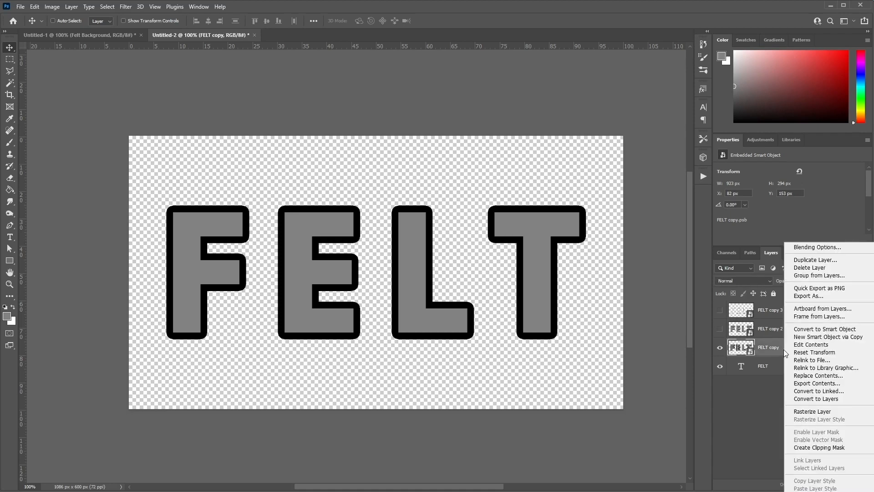
{"action": "left_click", "coordinate": [813, 248]}
{"action": "left_click_drag", "start_coordinate": [433, 168], "coordinate": [516, 124]}
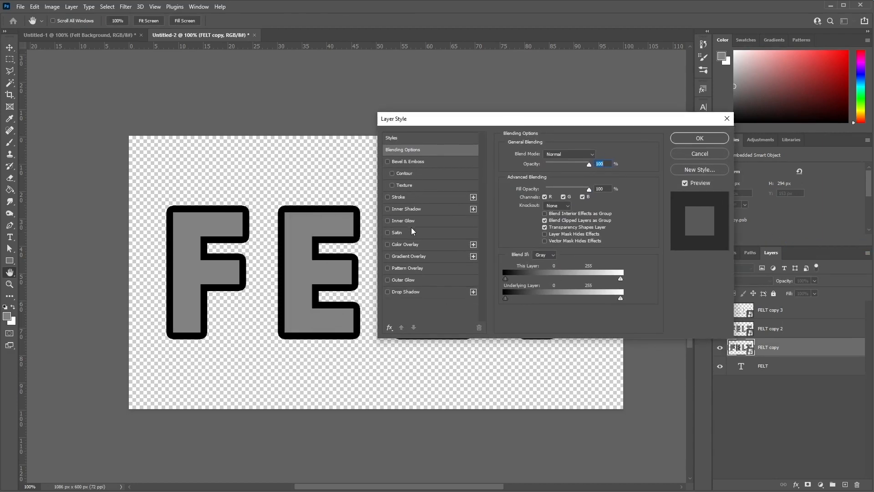
Step: Add a black Drop Shadow to the FELT copy layer with Multiply blend mode and 42% opacity
{"action": "left_click", "coordinate": [408, 291]}
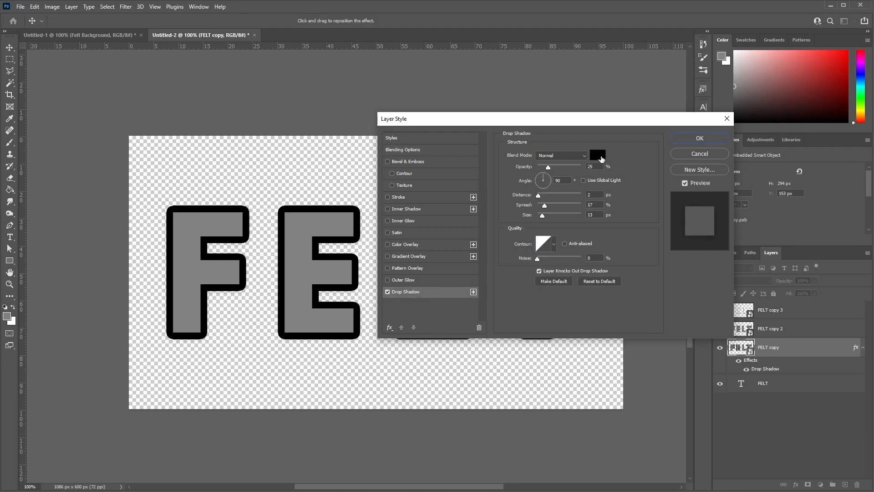
{"action": "left_click", "coordinate": [601, 158]}
{"action": "left_click", "coordinate": [664, 229]}
{"action": "left_click", "coordinate": [579, 157]}
{"action": "left_click", "coordinate": [582, 181]}
{"action": "left_click", "coordinate": [594, 166]}
{"action": "type", "text": "42"}
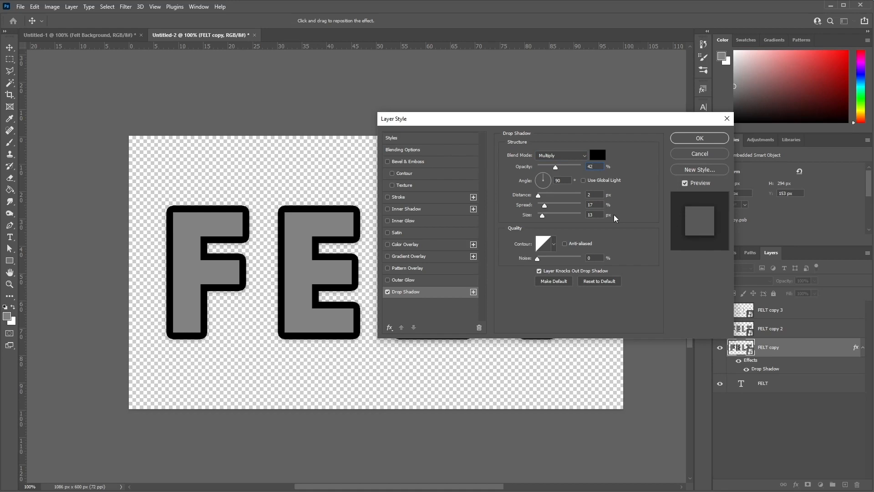
Step: Set the drop shadow's angle to 120° with Use Global Light enabled, spread to 0% and size to 2 px
{"action": "key", "text": "Tab"}
{"action": "type", "text": "120"}
{"action": "left_click", "coordinate": [584, 180]}
{"action": "key", "text": "Tab"}
{"action": "type", "text": "0"}
{"action": "key", "text": "Tab"}
{"action": "type", "text": "2"}
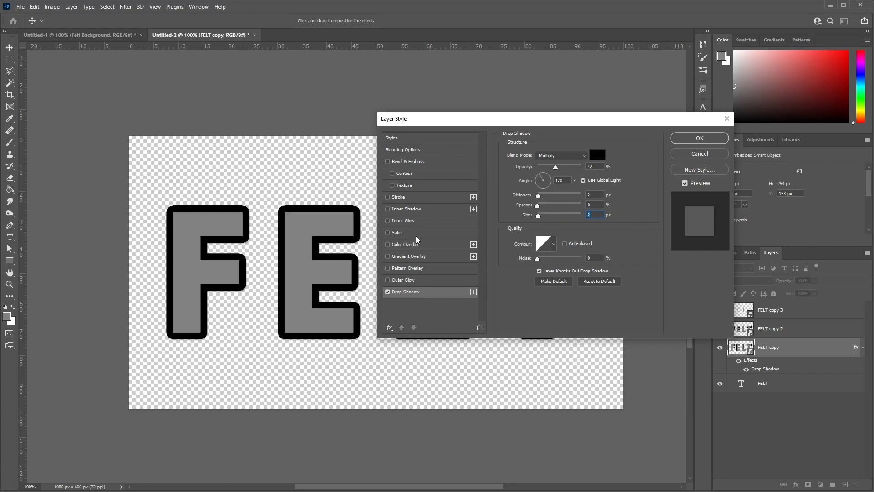
Step: Add a Color Overlay to the FELT copy layer in green 328f1f with Overlay blend mode and 100% opacity
{"action": "left_click", "coordinate": [403, 245]}
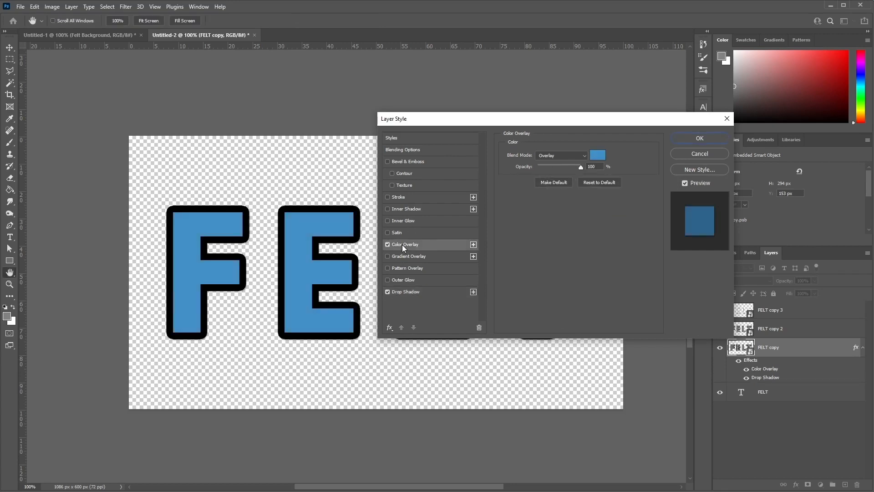
{"action": "left_click", "coordinate": [598, 156]}
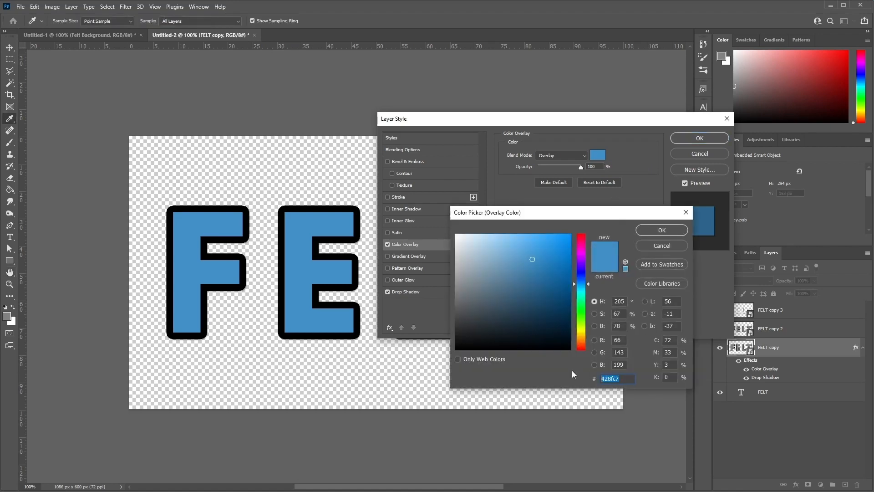
{"action": "type", "text": "32"}
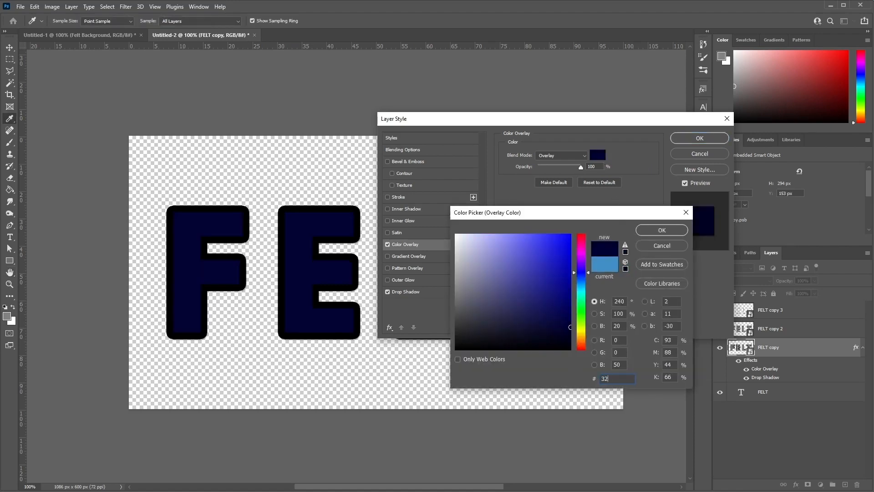
{"action": "type", "text": "8f"}
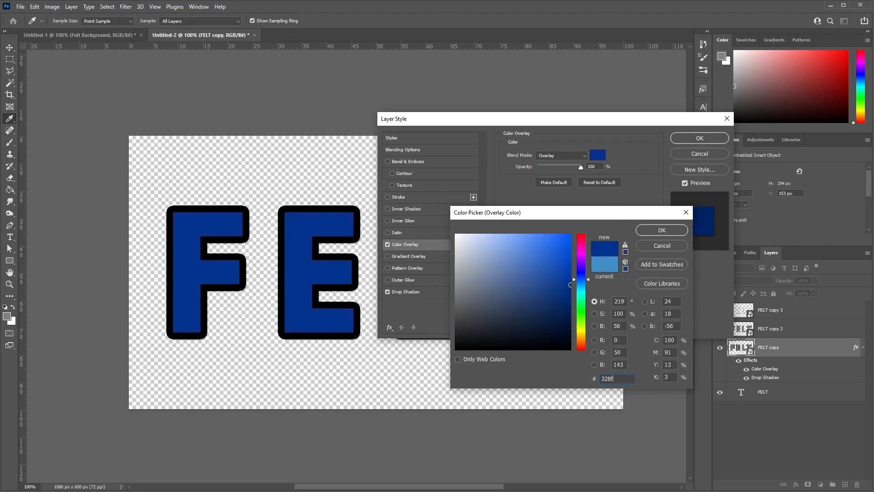
{"action": "type", "text": "1"}
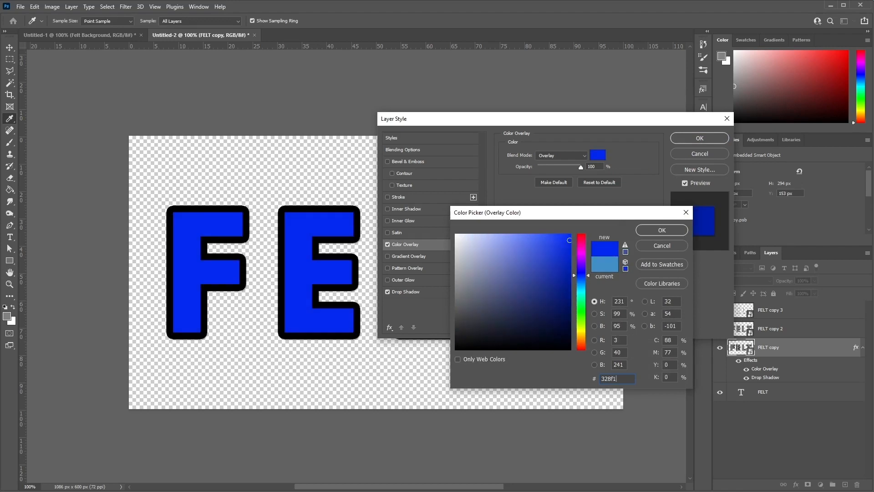
{"action": "type", "text": "f"}
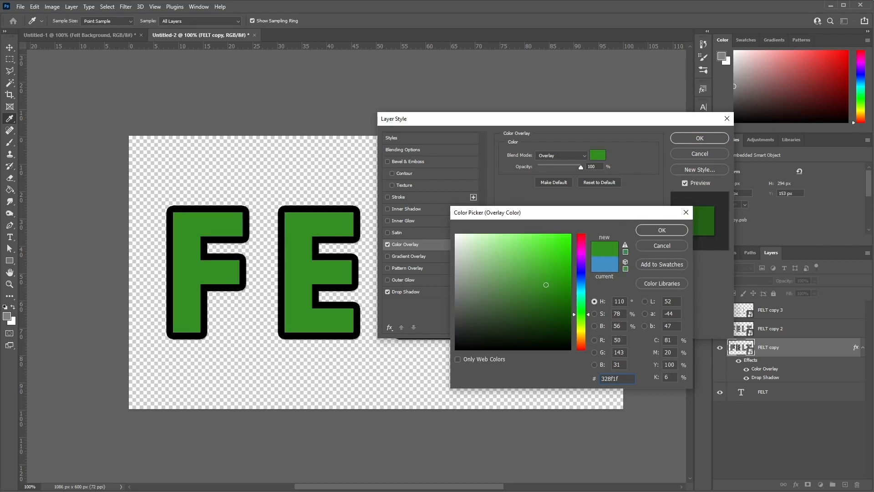
{"action": "left_click", "coordinate": [656, 230]}
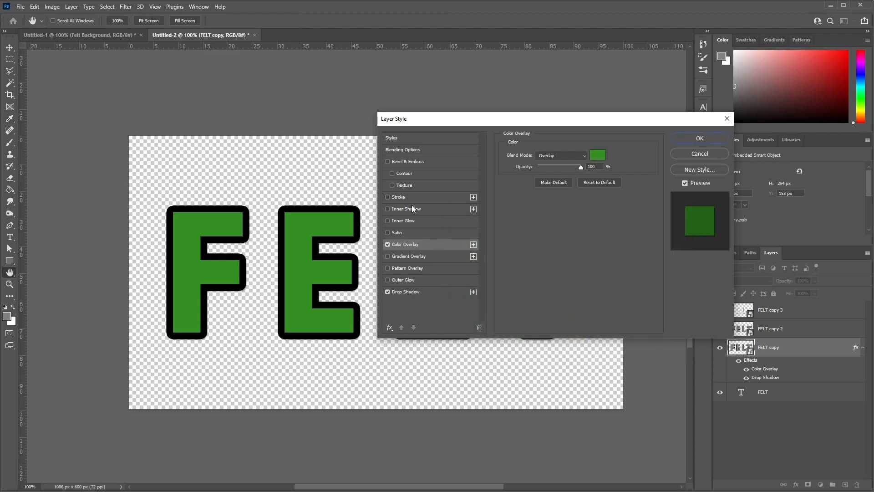
Step: Add a Pattern Overlay to the FELT copy layer using the felt pattern in Normal blend mode at 100% opacity and 100% scale
{"action": "left_click", "coordinate": [416, 268]}
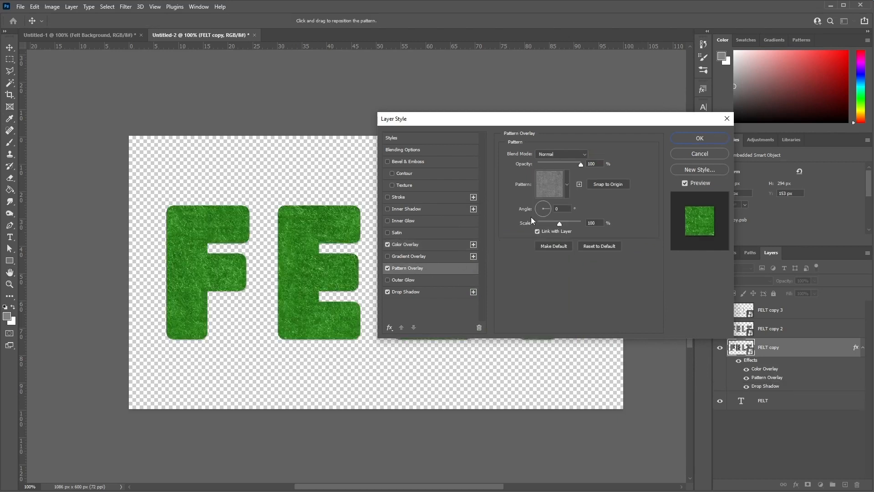
{"action": "left_click", "coordinate": [567, 186]}
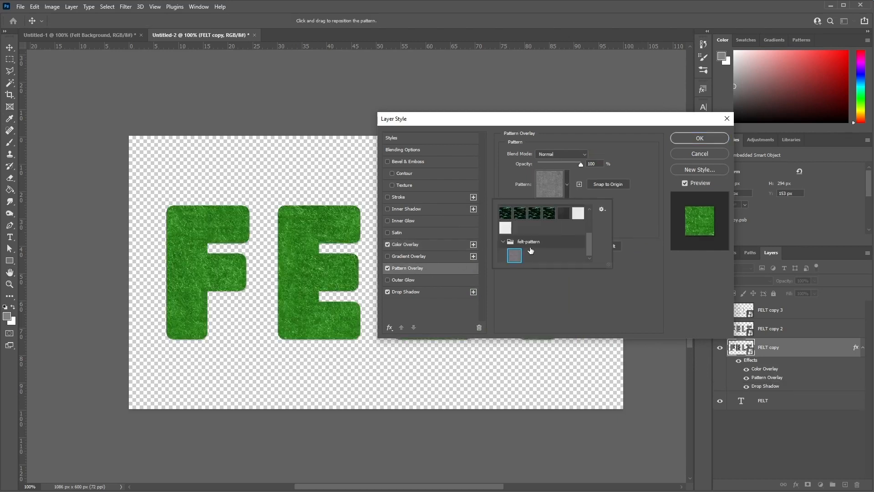
{"action": "left_click", "coordinate": [645, 205]}
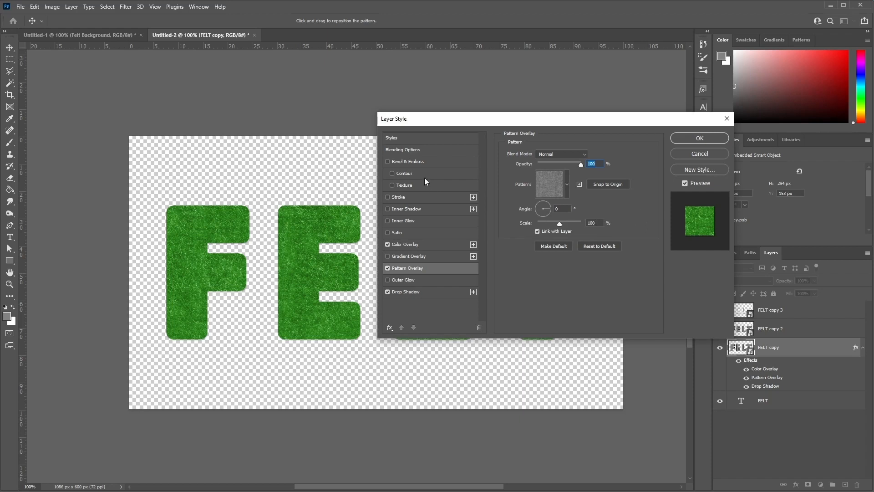
Step: Add a Bevel & Emboss to the FELT copy layer with Inner Bevel style, Smooth technique, 100% depth and 2 px size
{"action": "left_click", "coordinate": [408, 162]}
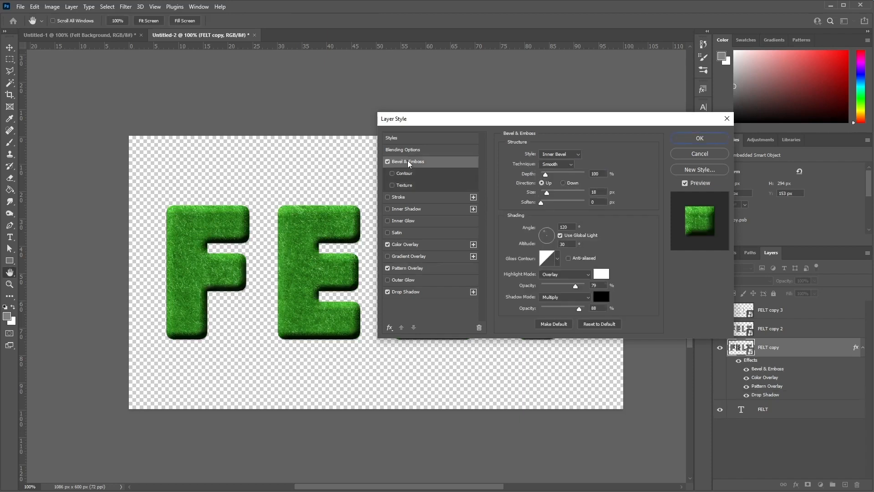
{"action": "left_click", "coordinate": [566, 166]}
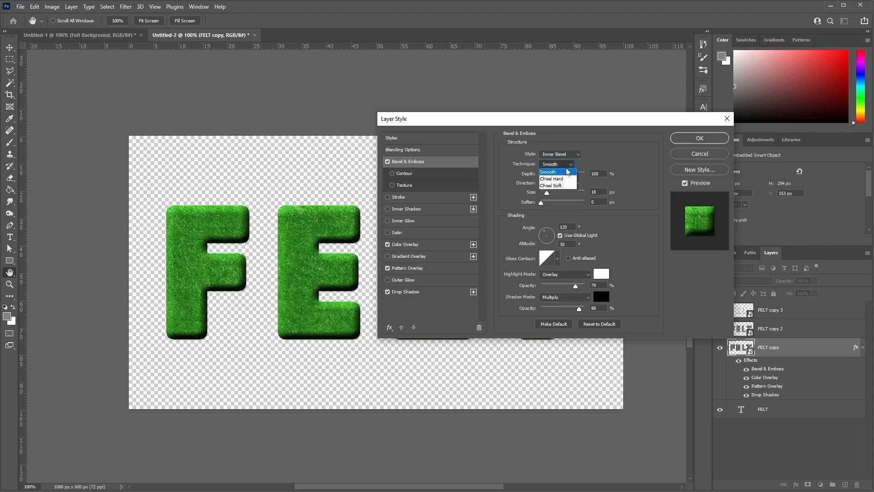
{"action": "left_click", "coordinate": [568, 172]}
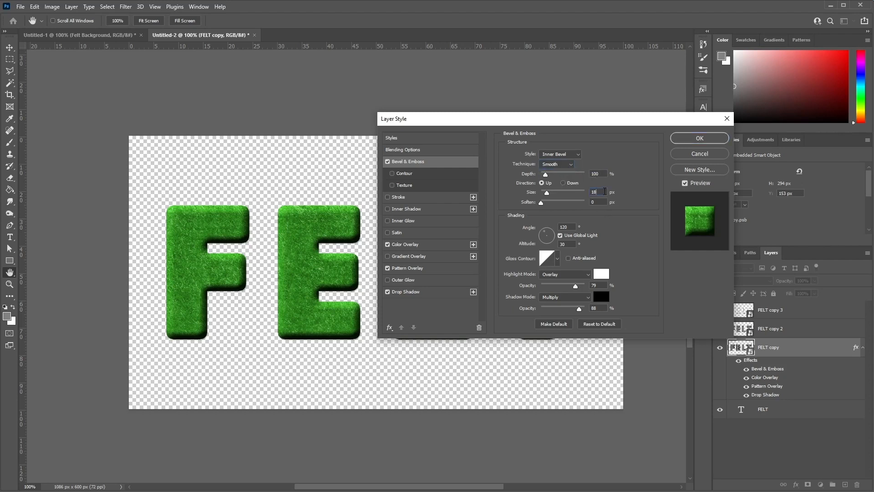
{"action": "left_click", "coordinate": [543, 193]}
{"action": "type", "text": "2"}
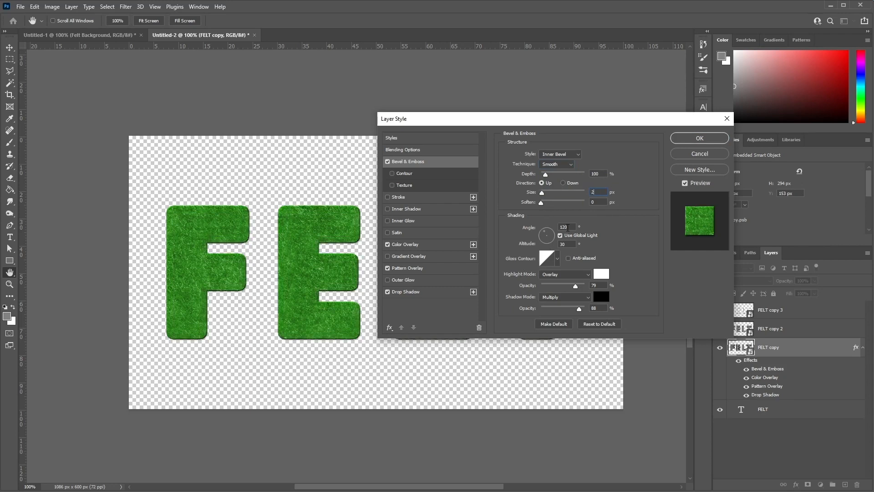
Step: Set the bevel's highlight opacity to 75% and shadow opacity to 19% at a 120° angle and 30° altitude, and apply the layer style
{"action": "left_click_drag", "start_coordinate": [568, 227], "coordinate": [556, 228]}
{"action": "double_click", "coordinate": [571, 244]}
{"action": "double_click", "coordinate": [599, 285]}
{"action": "type", "text": "75"}
{"action": "double_click", "coordinate": [594, 308]}
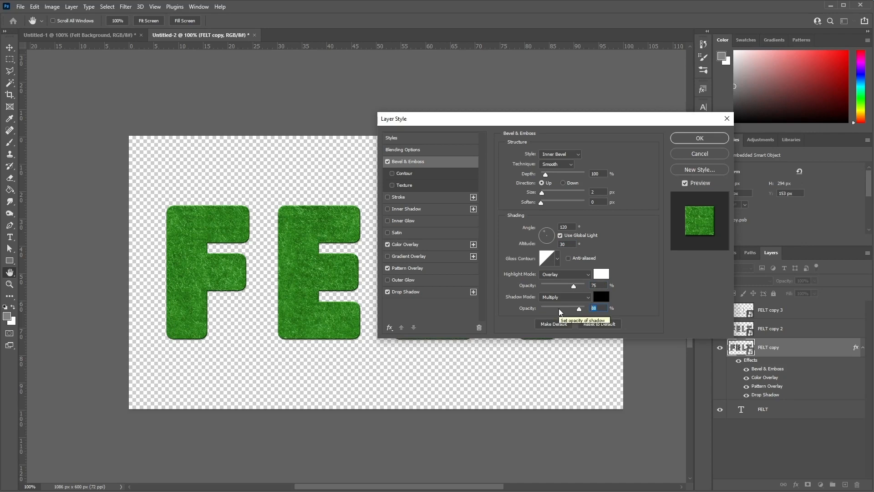
{"action": "type", "text": "19"}
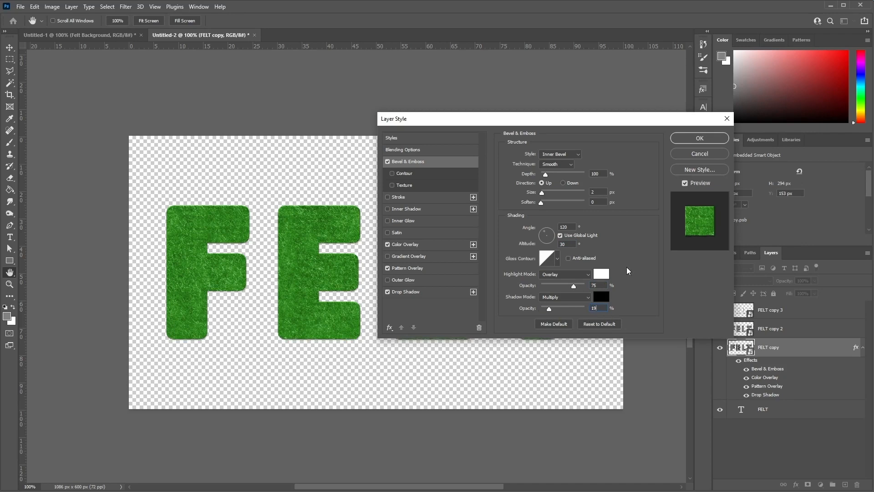
{"action": "key", "text": "Return"}
Step: Apply a Minimum filter to the FELT copy layer with a radius of 10 pixels, preserving squareness
{"action": "left_click", "coordinate": [126, 6]}
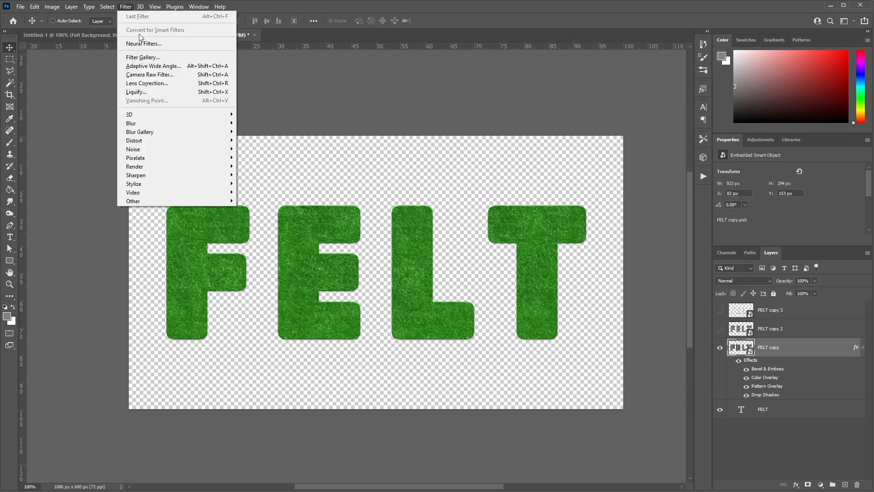
{"action": "mouse_move", "coordinate": [193, 204]}
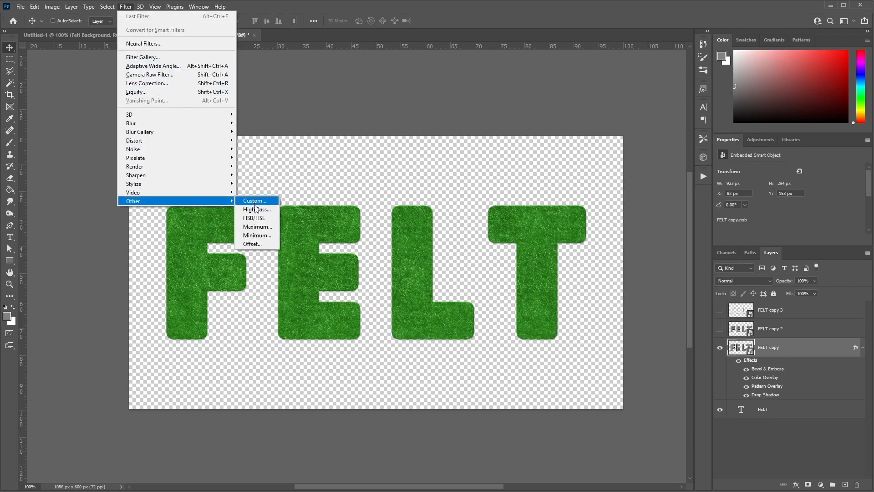
{"action": "left_click", "coordinate": [268, 237]}
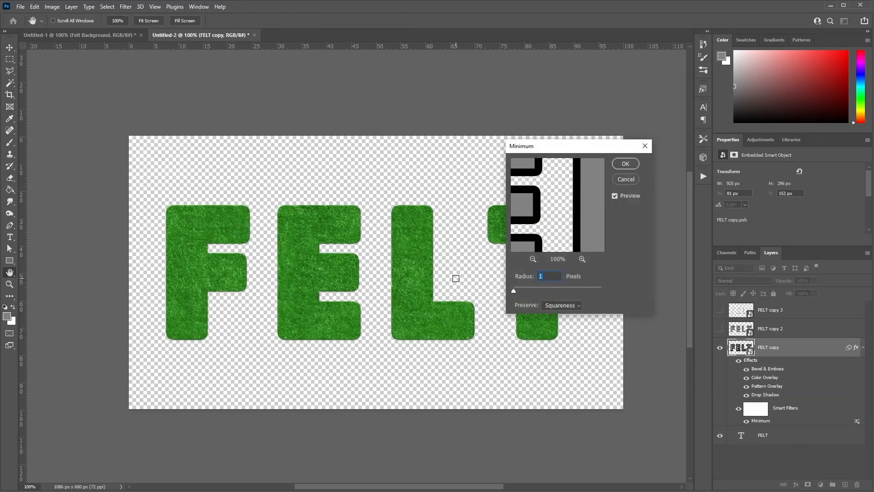
{"action": "type", "text": "10"}
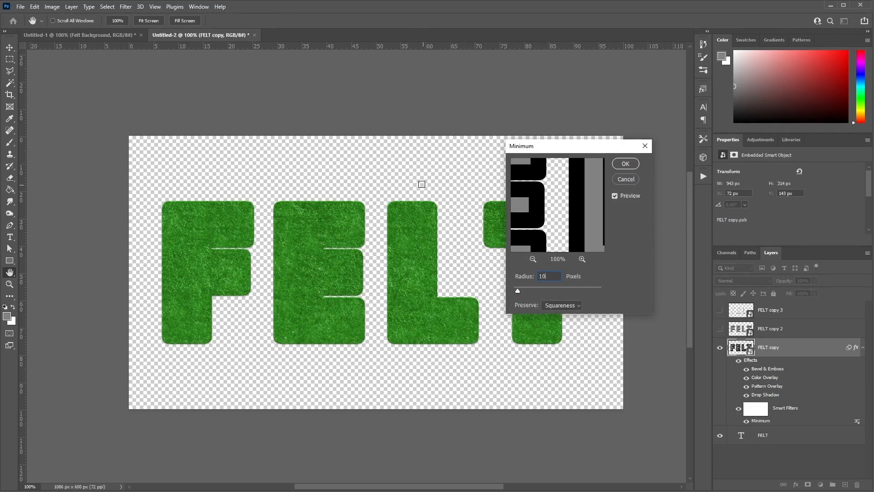
{"action": "left_click", "coordinate": [624, 163]}
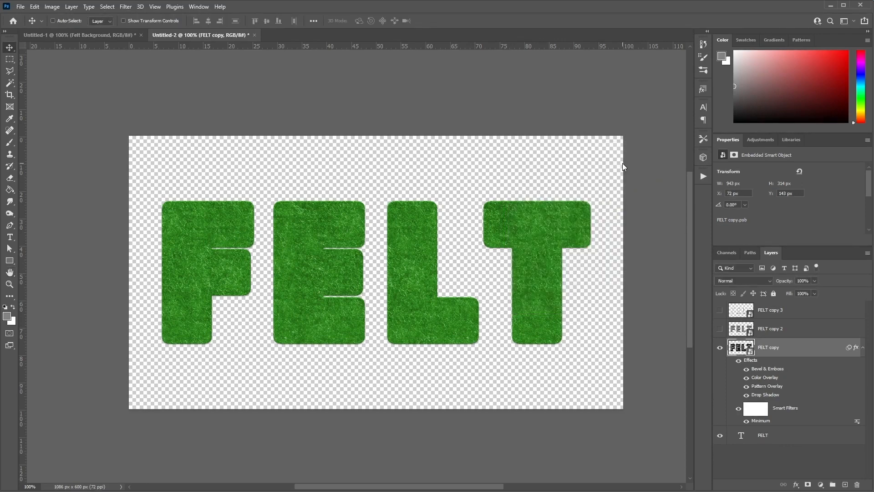
Step: Show the FELT copy 2 layer and add a black Multiply Drop Shadow with 42% opacity, 2 px distance and 2 px size
{"action": "left_click", "coordinate": [769, 331]}
{"action": "left_click", "coordinate": [719, 332]}
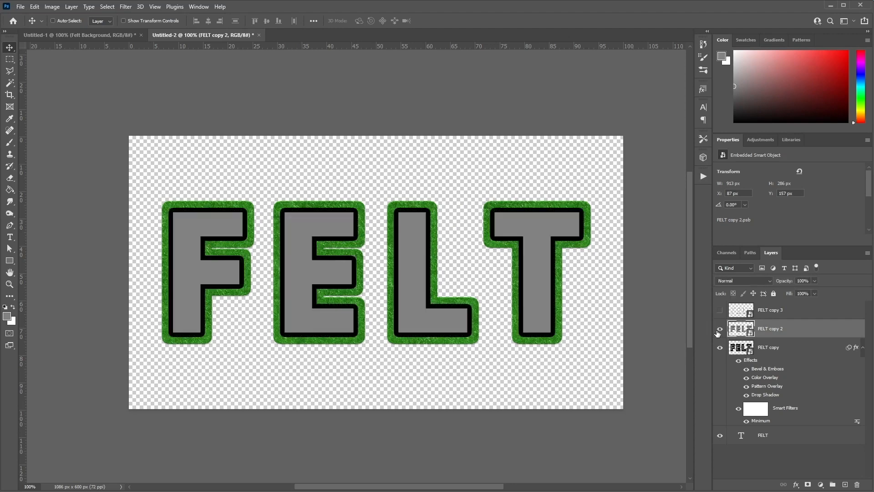
{"action": "right_click", "coordinate": [782, 325]}
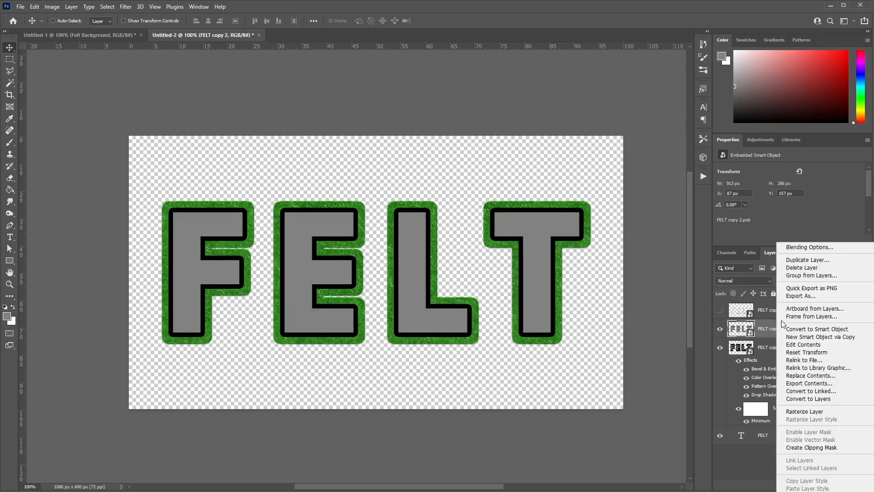
{"action": "left_click", "coordinate": [809, 247]}
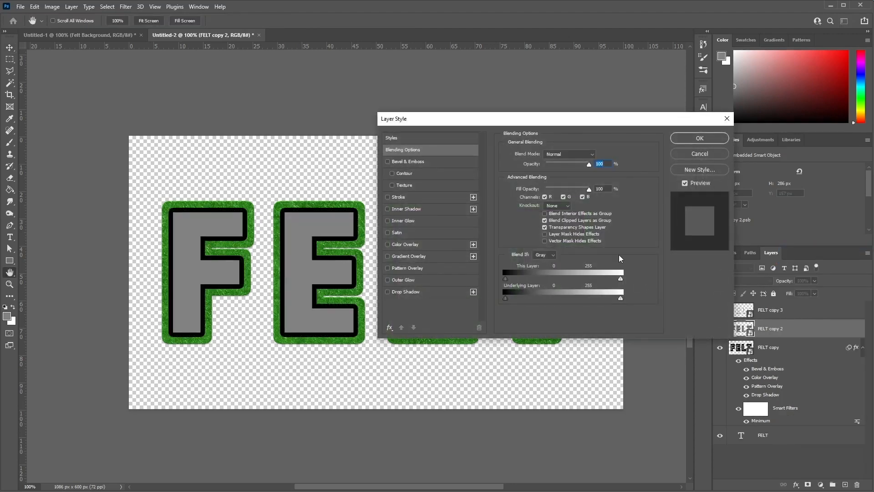
{"action": "left_click", "coordinate": [402, 293]}
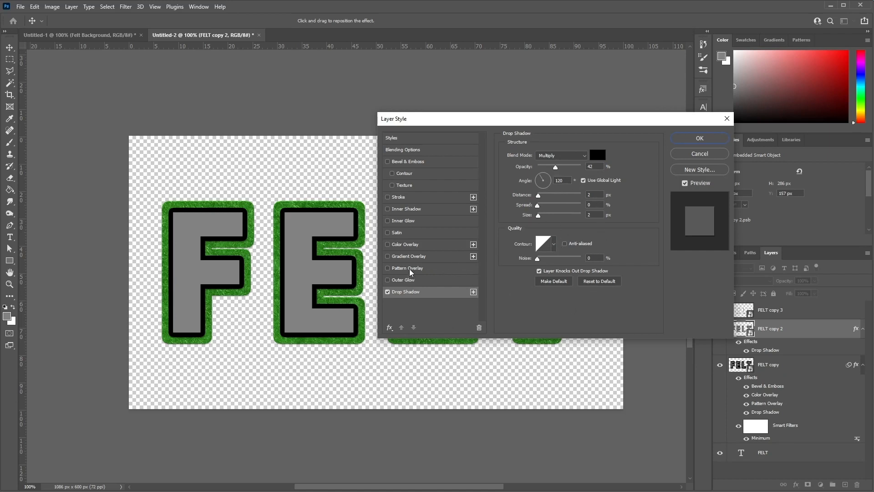
Step: Add a Color Overlay to the FELT copy 2 layer in red c11a1a with Overlay blend mode and 100% opacity
{"action": "left_click", "coordinate": [405, 247]}
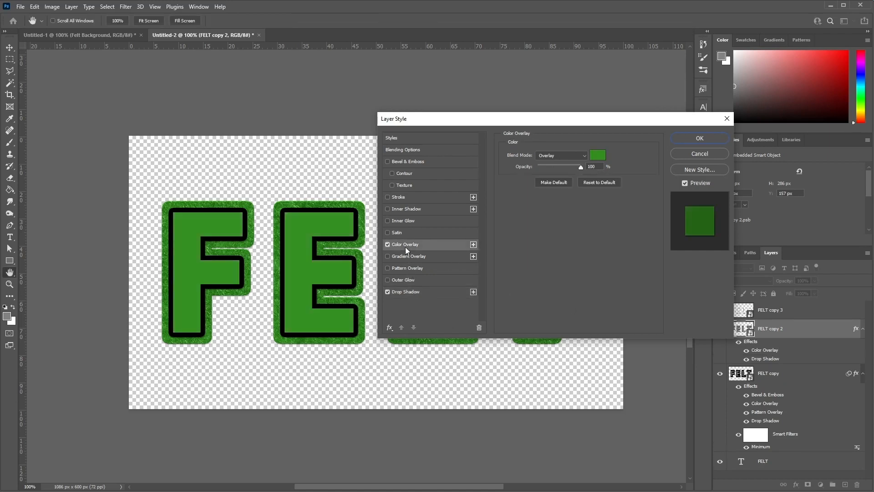
{"action": "left_click", "coordinate": [598, 158]}
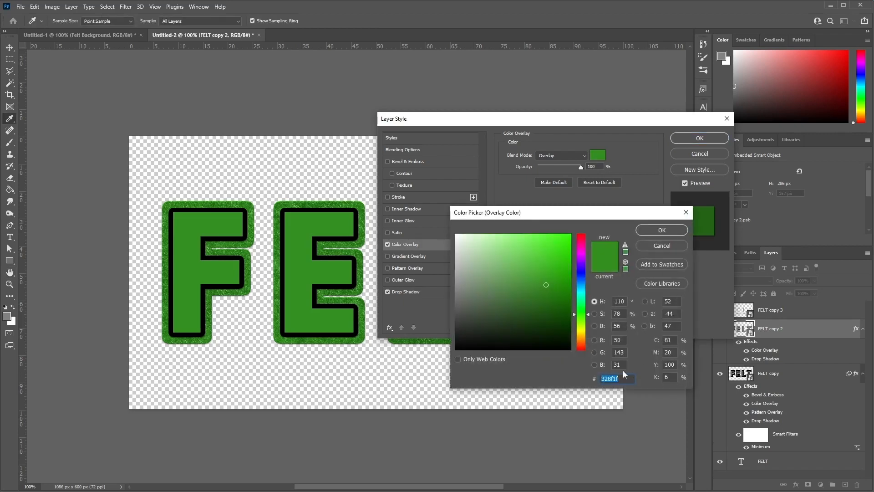
{"action": "type", "text": "c"}
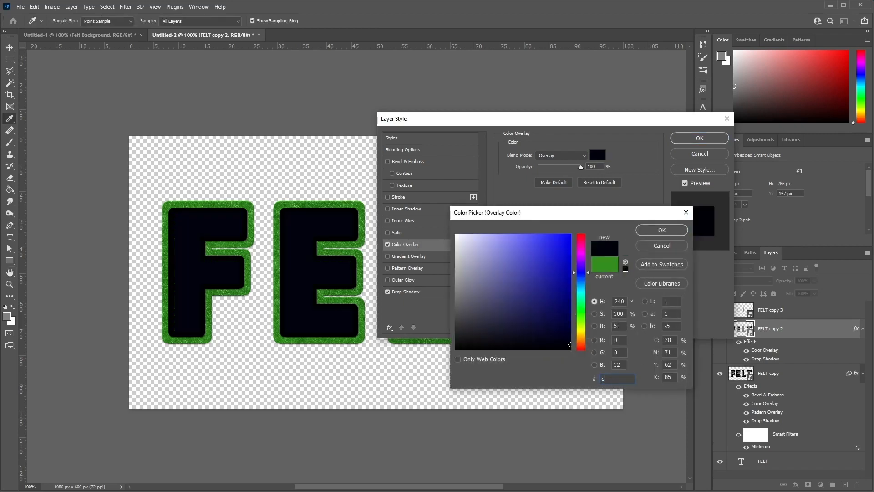
{"action": "type", "text": "11a"}
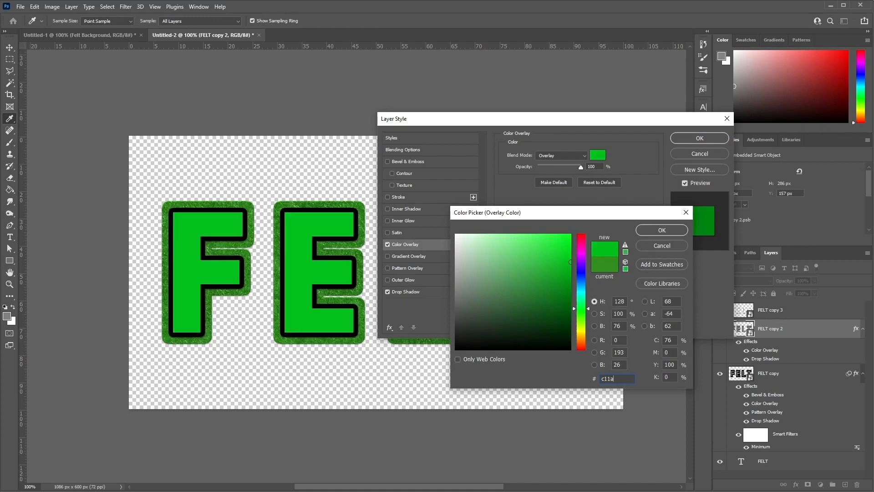
{"action": "type", "text": "1"}
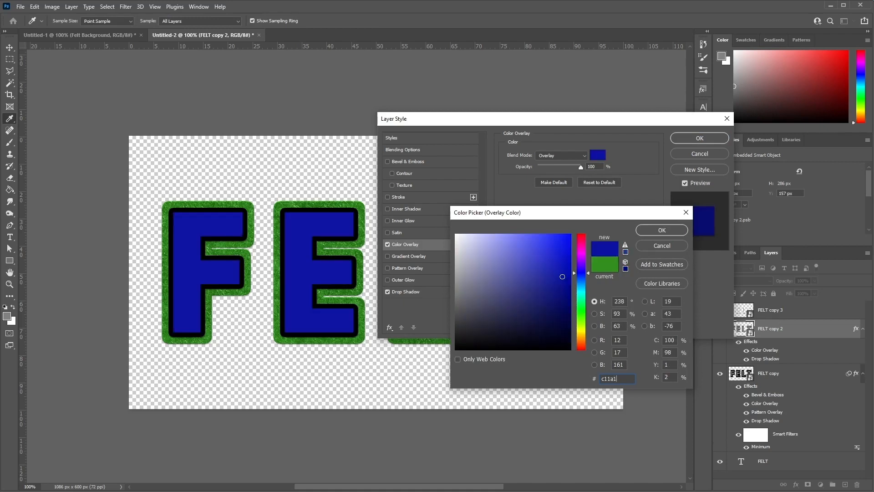
{"action": "type", "text": "a"}
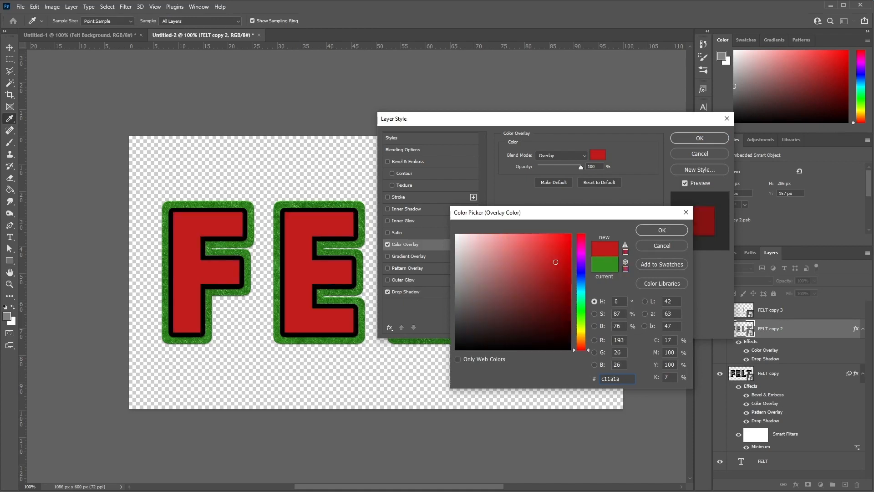
{"action": "left_click", "coordinate": [662, 231]}
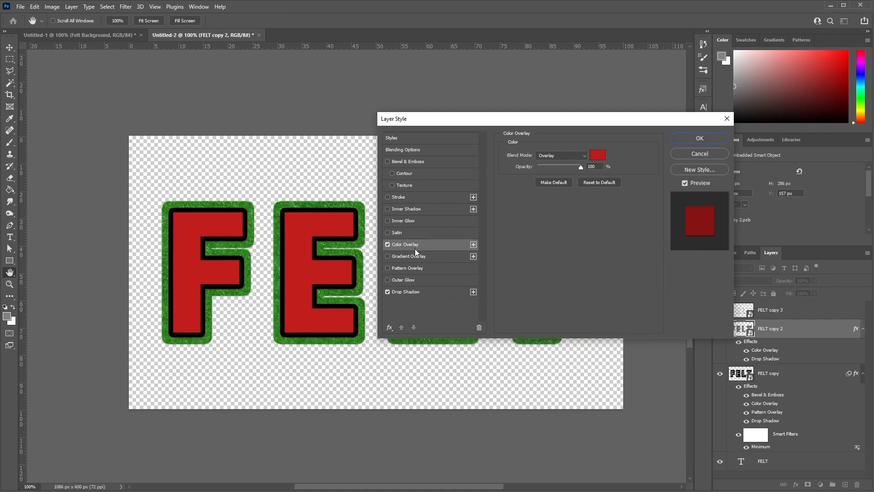
Step: Add the felt Pattern Overlay and a 2 px Smooth Inner Bevel with 75% highlight and 19% shadow opacity to the FELT copy 2 layer
{"action": "left_click", "coordinate": [415, 269]}
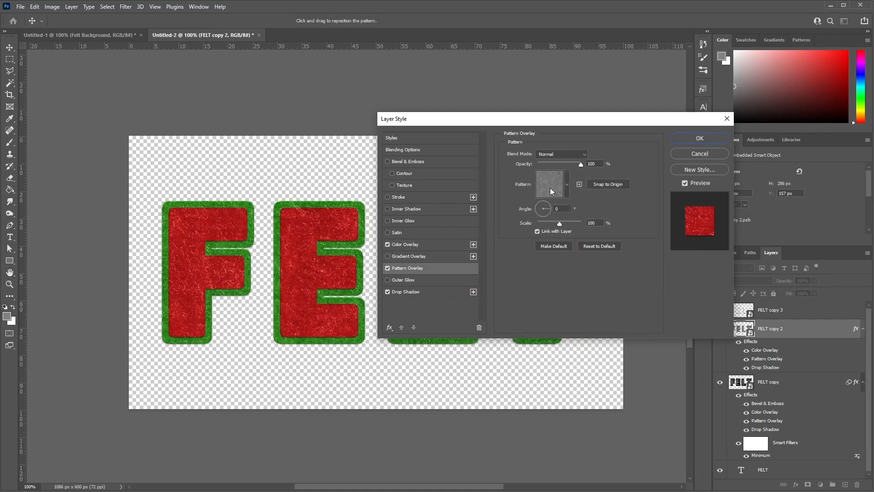
{"action": "left_click", "coordinate": [568, 183]}
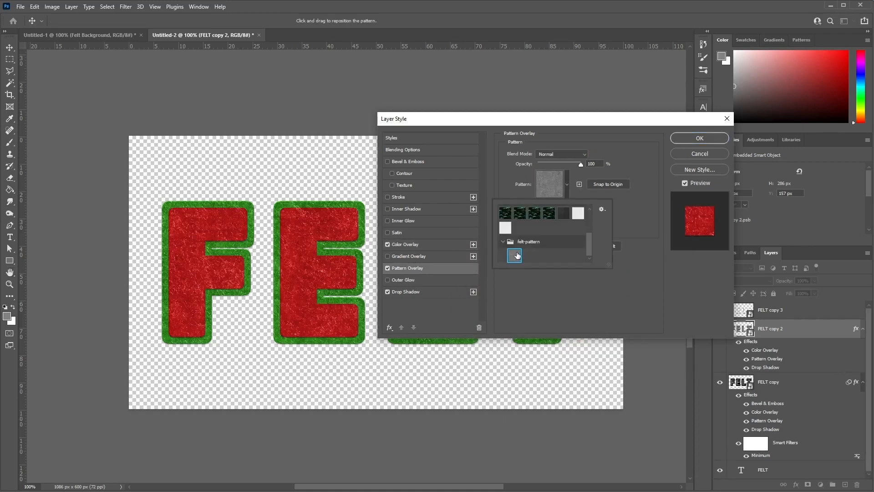
{"action": "left_click", "coordinate": [403, 163]}
{"action": "left_click", "coordinate": [404, 162]}
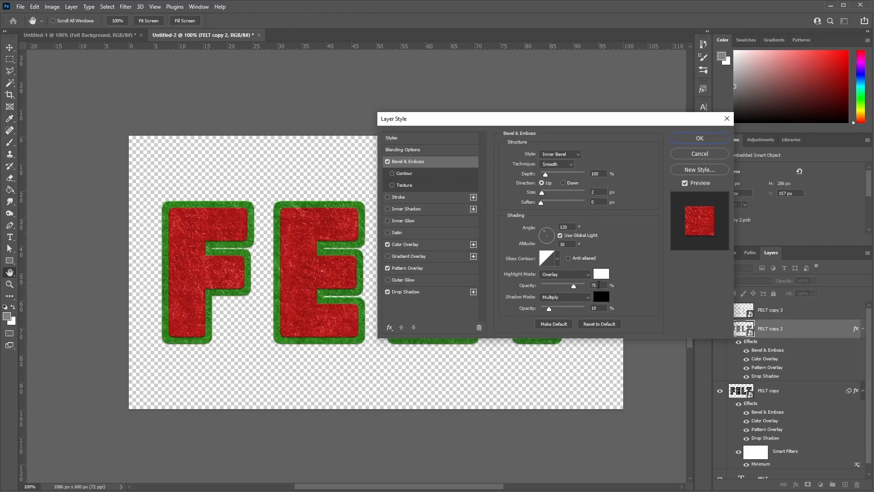
Step: Accept the FELT copy 2 layer style, then show the FELT copy 3 layer and set its blend mode to Overlay
{"action": "key", "text": "Return"}
{"action": "left_click", "coordinate": [765, 314]}
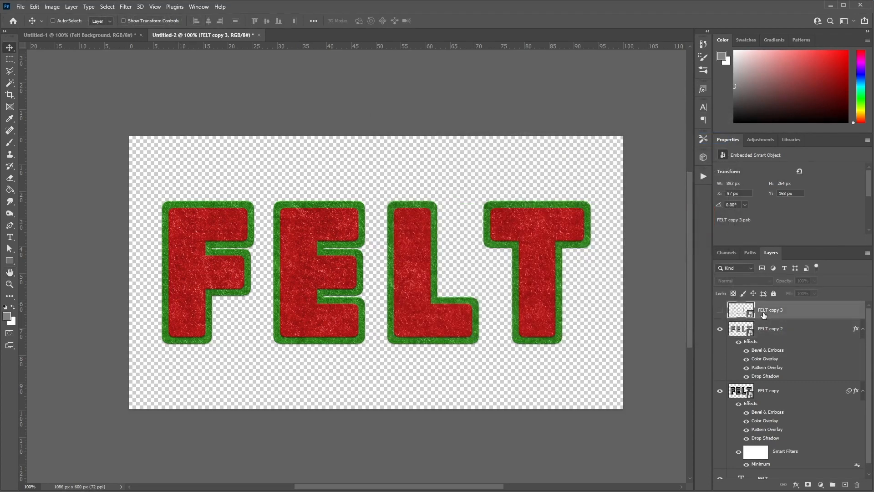
{"action": "left_click", "coordinate": [720, 312]}
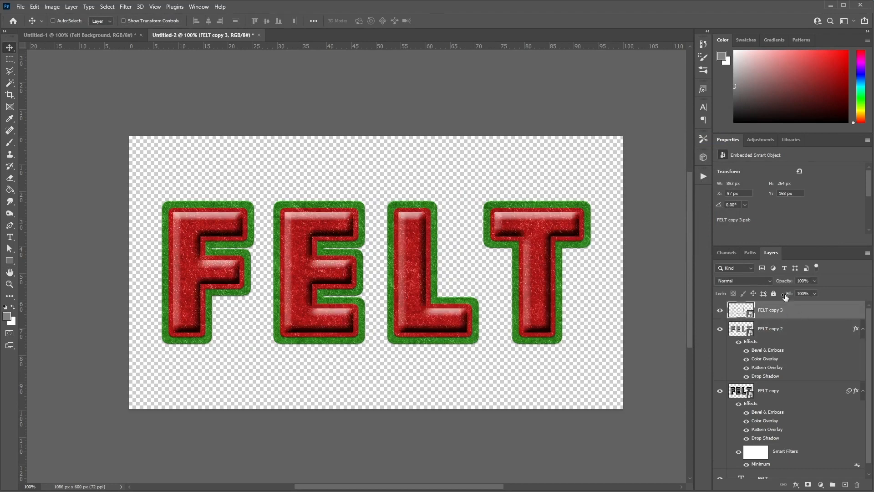
{"action": "left_click", "coordinate": [763, 281]}
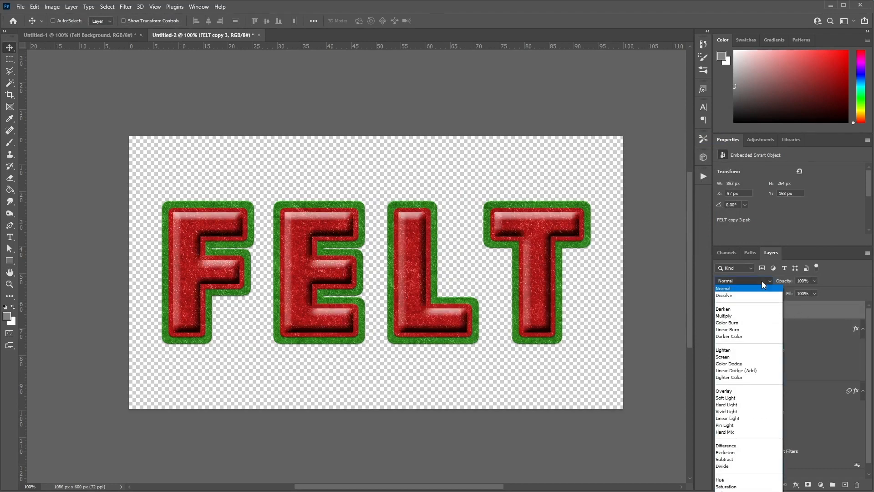
{"action": "left_click", "coordinate": [753, 392]}
Step: Apply a Gaussian Blur with a radius of 3.3 pixels to the FELT copy 3 layer
{"action": "left_click", "coordinate": [125, 7]}
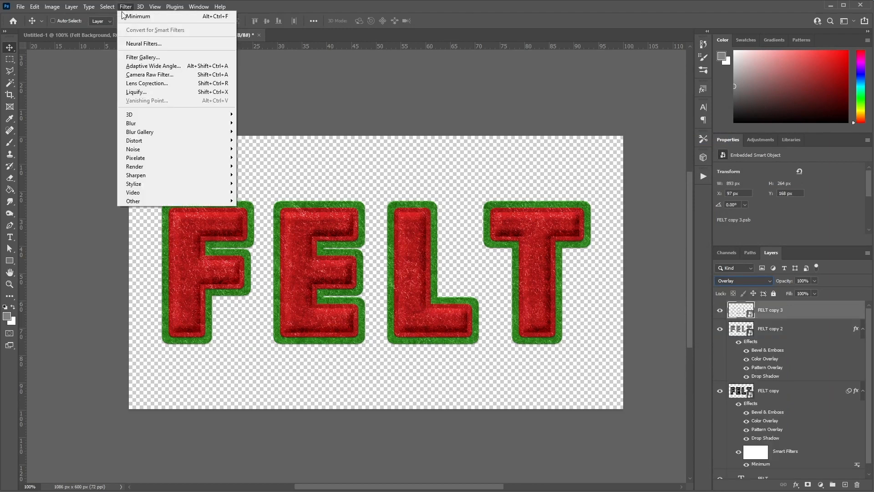
{"action": "mouse_move", "coordinate": [191, 124]}
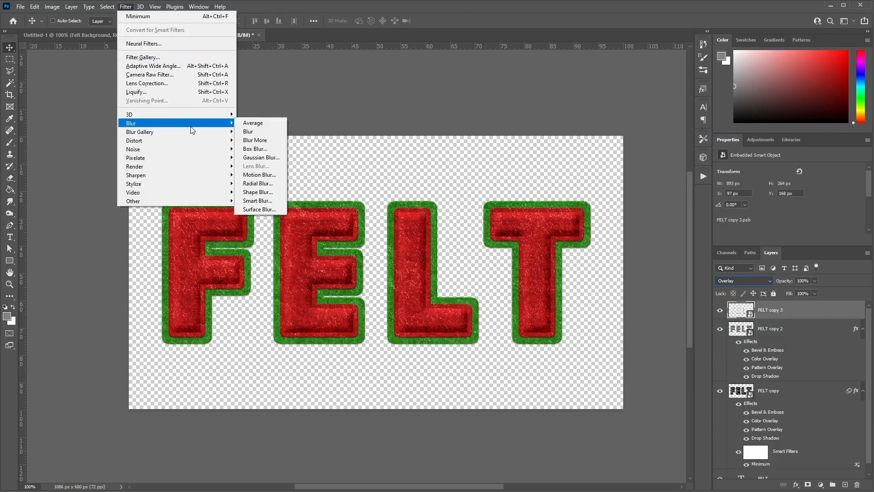
{"action": "left_click", "coordinate": [274, 161]}
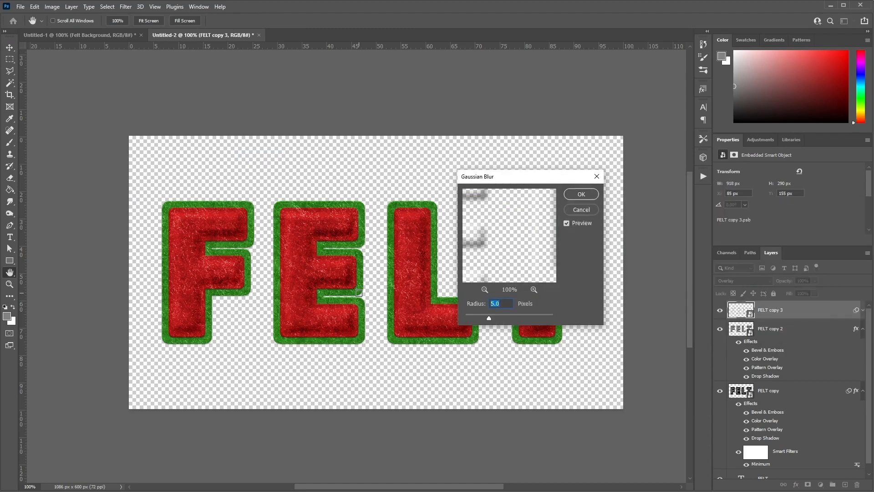
{"action": "type", "text": "3.3"}
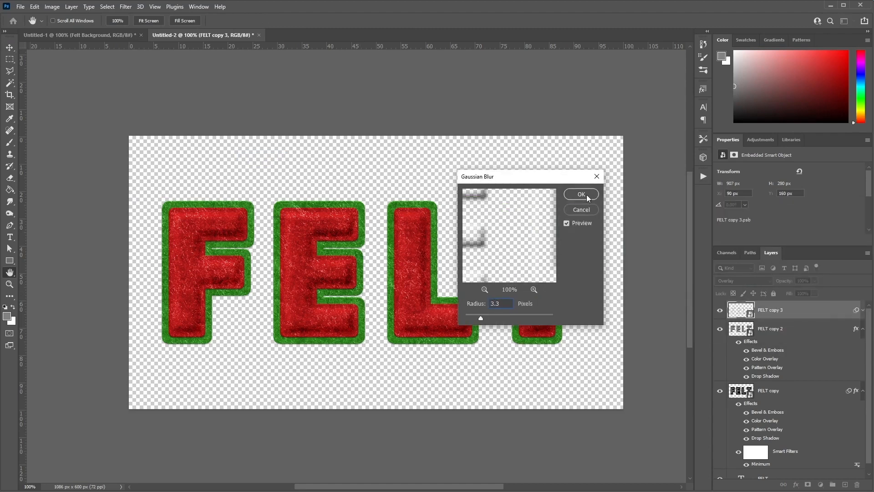
{"action": "left_click", "coordinate": [588, 198]}
Step: Reset to default colors, activate the Brush tool and create a new 27 x 5 px document at 72 ppi with a black background
{"action": "key", "text": "d"}
{"action": "key", "text": "b"}
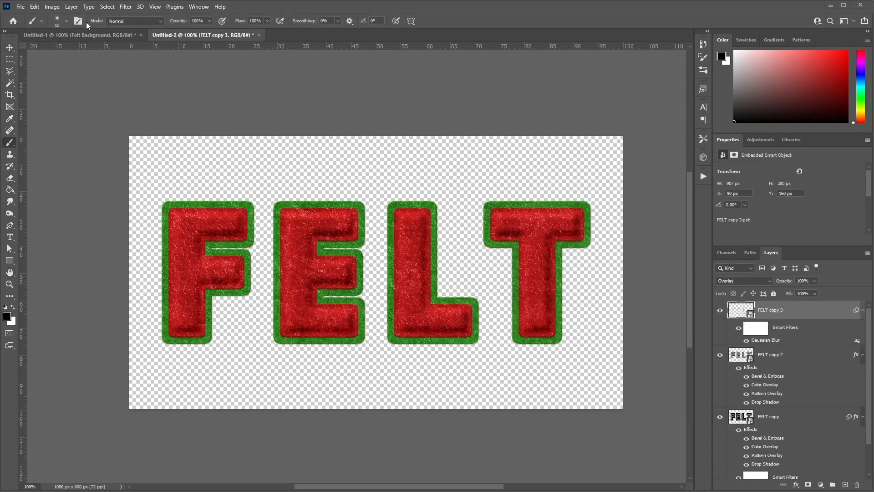
{"action": "left_click", "coordinate": [20, 6]}
{"action": "left_click", "coordinate": [28, 15]}
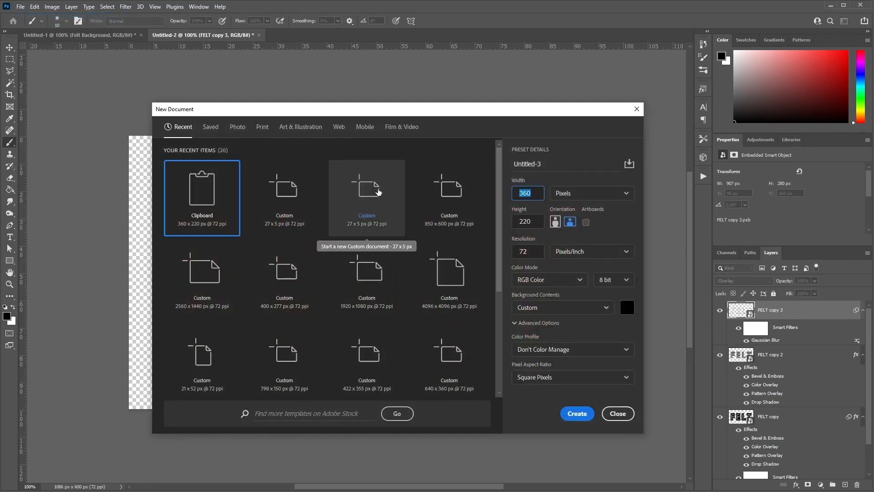
{"action": "type", "text": "27"}
{"action": "key", "text": "Tab"}
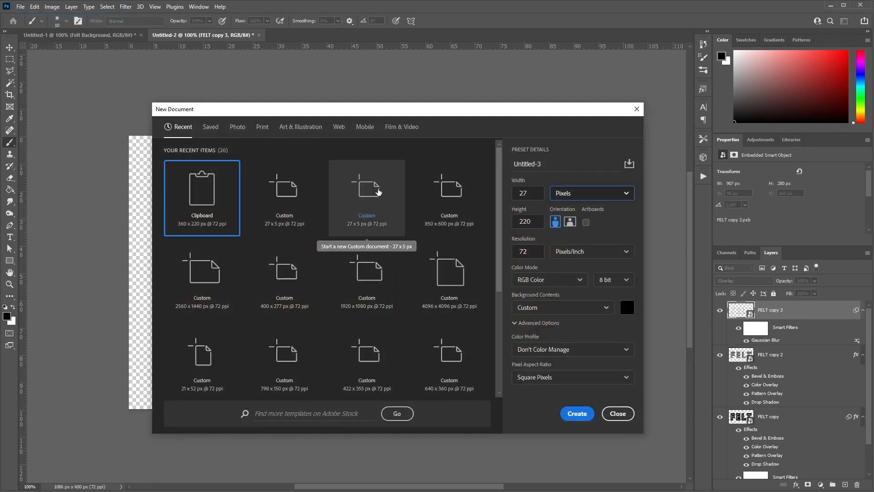
{"action": "type", "text": "2"}
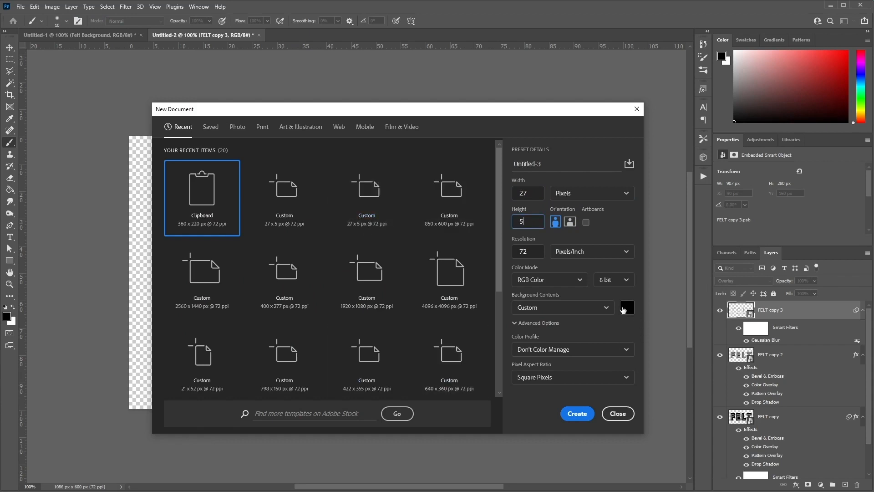
{"action": "left_click", "coordinate": [623, 310]}
{"action": "left_click", "coordinate": [604, 376]}
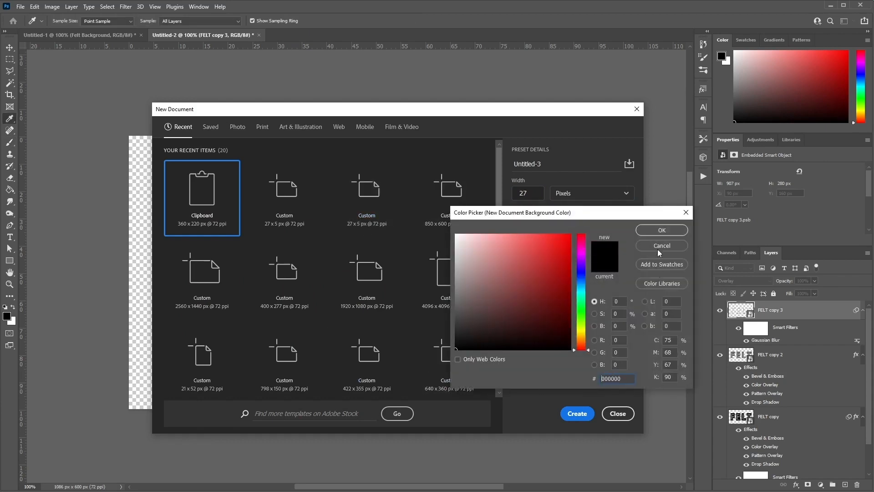
{"action": "left_click", "coordinate": [662, 230]}
{"action": "left_click", "coordinate": [568, 415]}
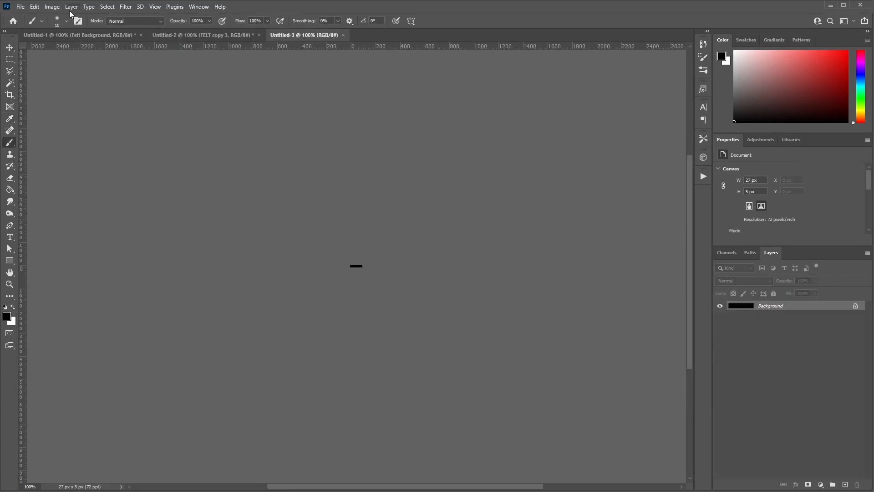
Step: Define a brush preset named Stitch from the small black document
{"action": "left_click", "coordinate": [34, 7]}
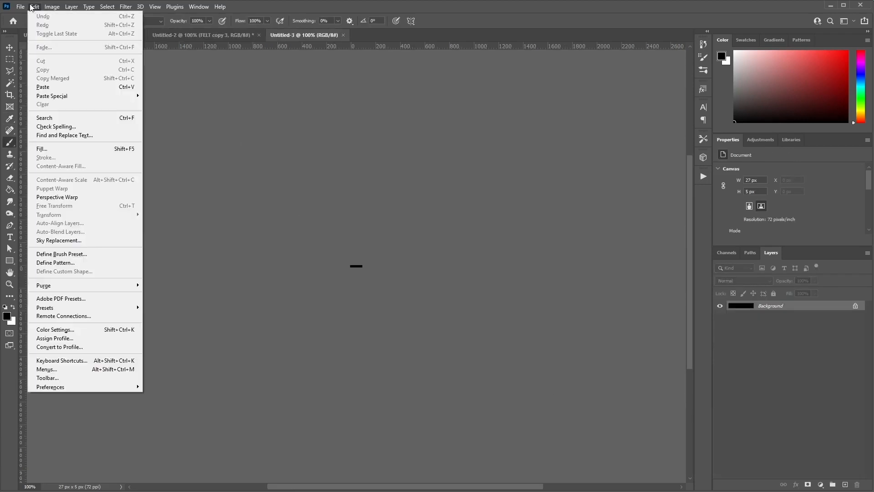
{"action": "left_click", "coordinate": [81, 253]}
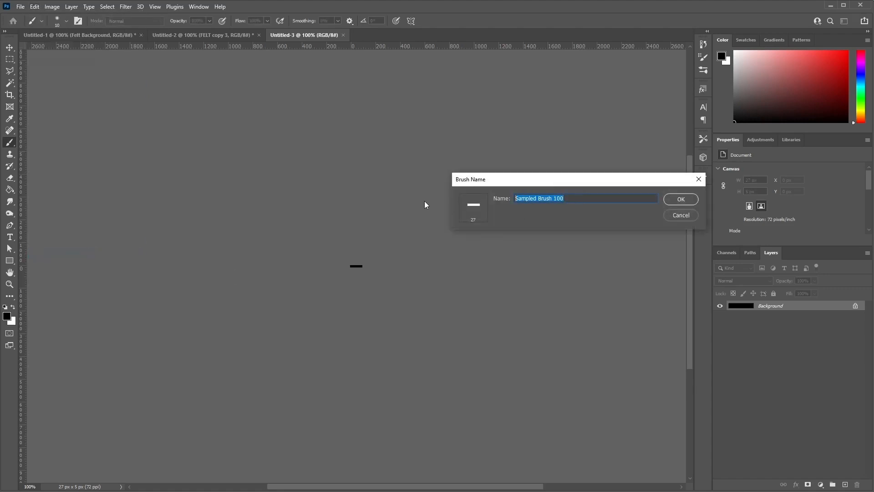
{"action": "type", "text": "Stic"}
{"action": "key", "text": "BackSpace"}
{"action": "type", "text": "tch"}
{"action": "left_click", "coordinate": [689, 203]}
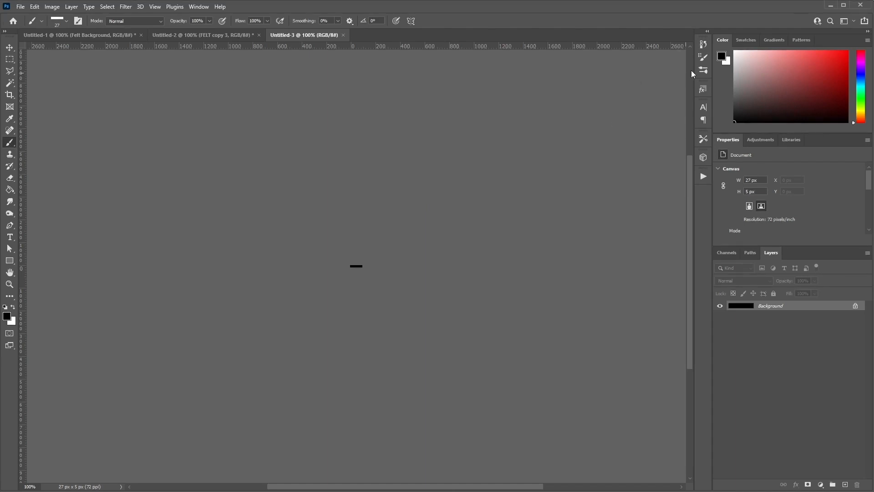
Step: Set the stitch brush's tip spacing to 750%
{"action": "left_click", "coordinate": [703, 57]}
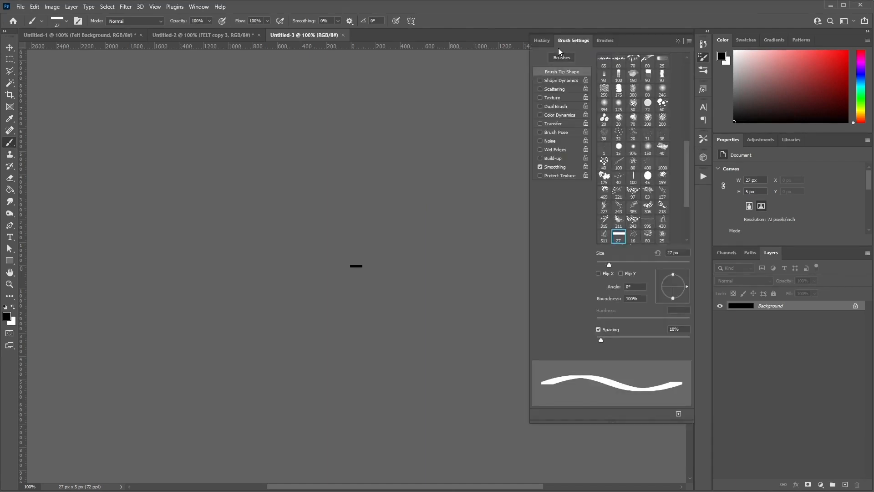
{"action": "scroll", "coordinate": [607, 241], "scroll_direction": "up", "scroll_amount": 6}
{"action": "scroll", "coordinate": [684, 114], "scroll_direction": "down", "scroll_amount": 2}
{"action": "scroll", "coordinate": [651, 128], "scroll_direction": "down", "scroll_amount": 8}
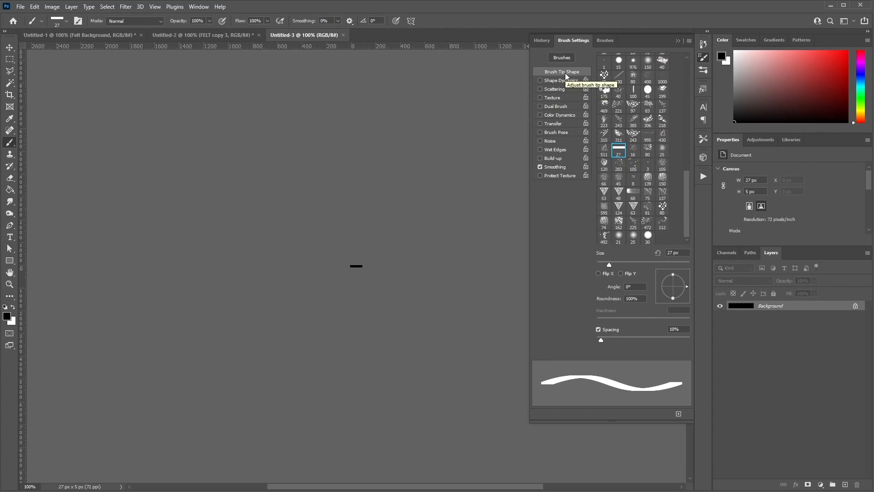
{"action": "left_click", "coordinate": [683, 329]}
{"action": "type", "text": "750"}
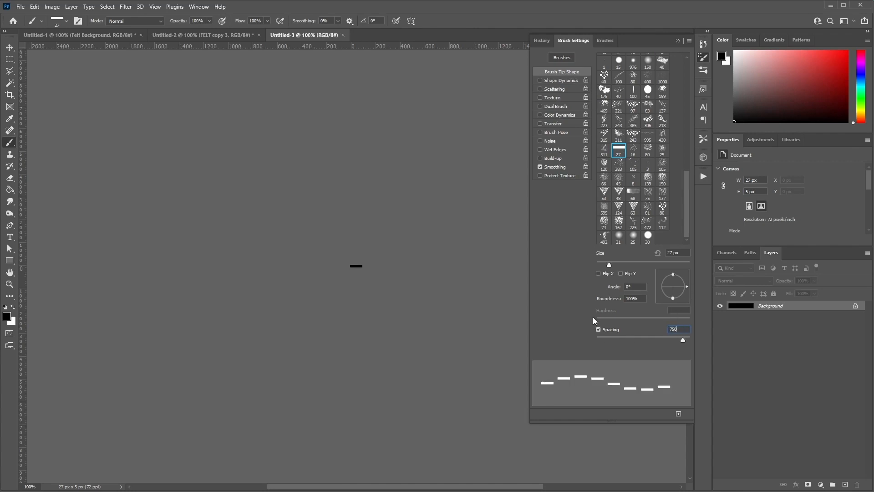
Step: Enable Shape Dynamics for the stitch brush with the Angle Jitter control set to Direction
{"action": "left_click", "coordinate": [553, 80]}
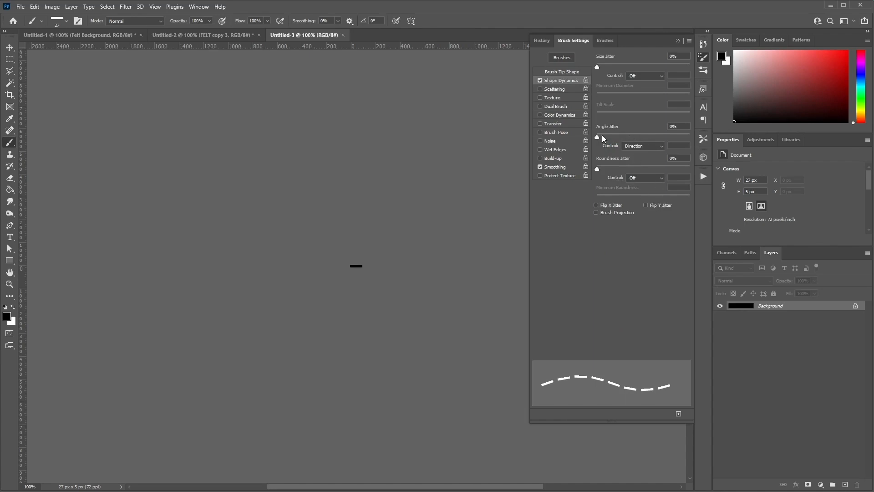
{"action": "left_click", "coordinate": [646, 146]}
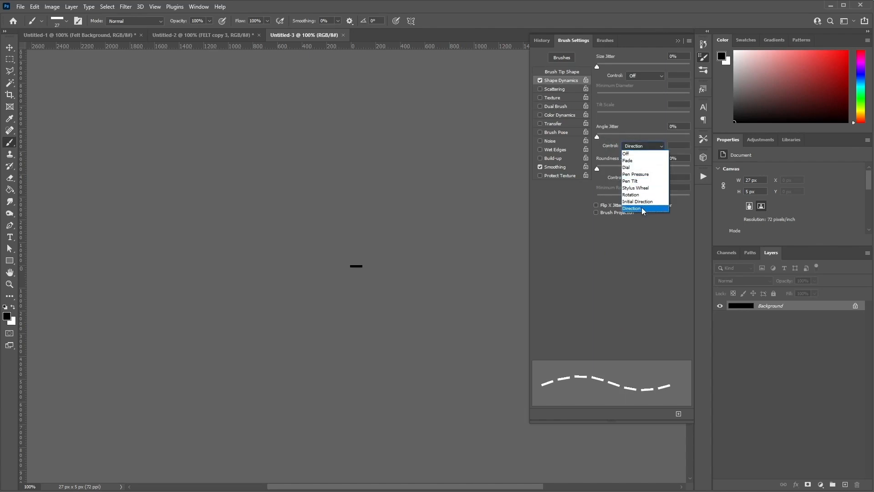
{"action": "left_click", "coordinate": [641, 206]}
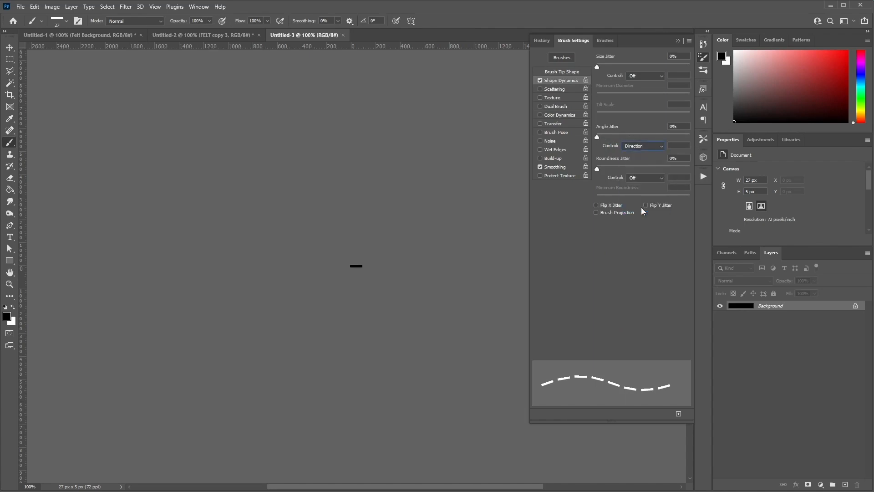
Step: Save the adjusted stitch brush, including its tool settings, as a new brush preset named Stitch 2
{"action": "left_click", "coordinate": [690, 41]}
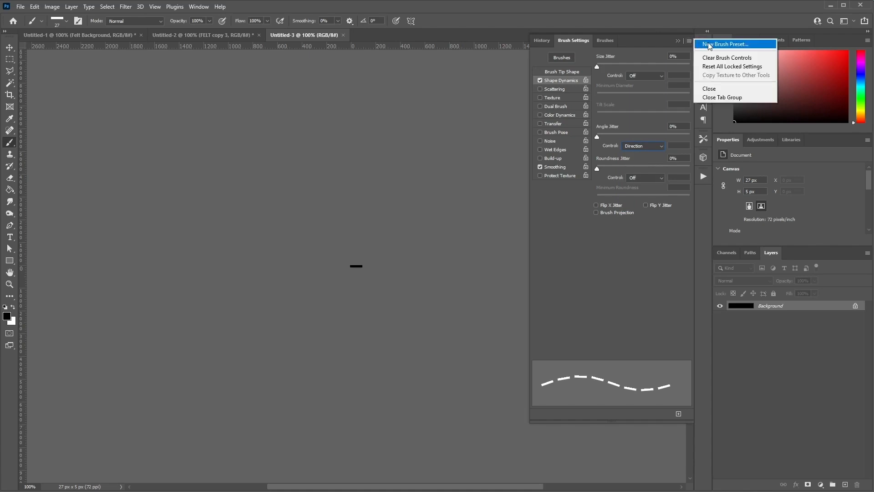
{"action": "left_click", "coordinate": [709, 45]}
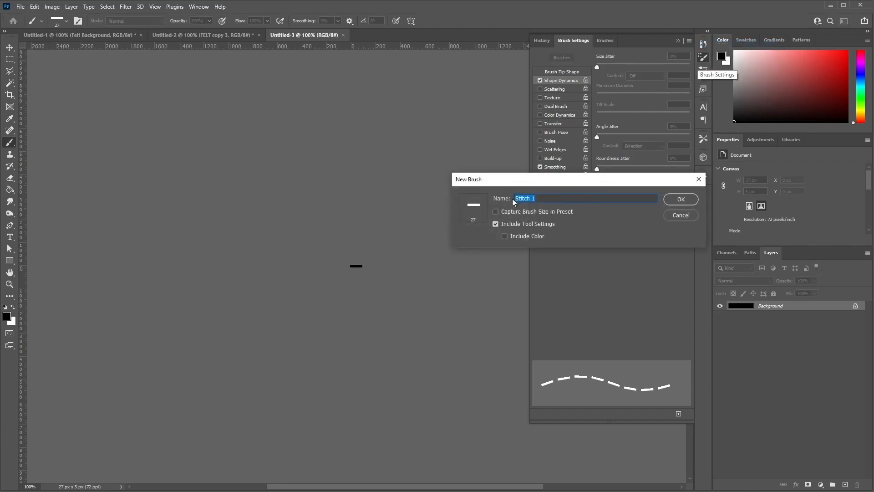
{"action": "left_click", "coordinate": [566, 200]}
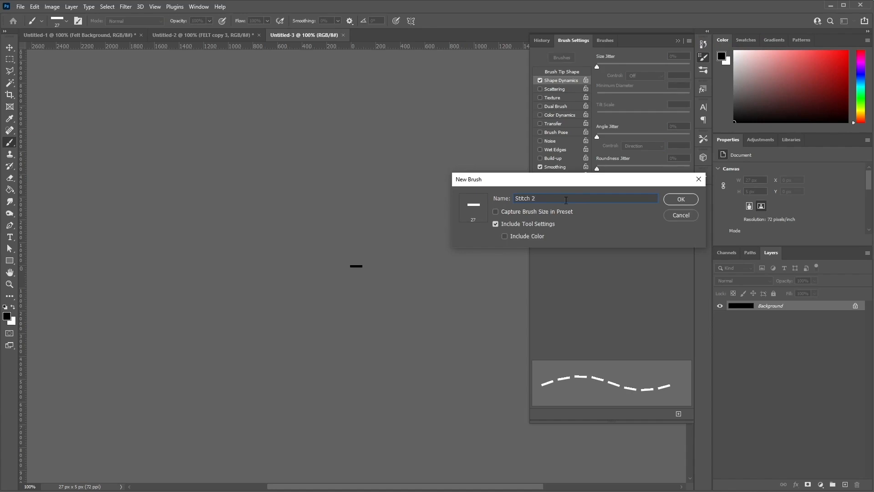
{"action": "left_click", "coordinate": [680, 200]}
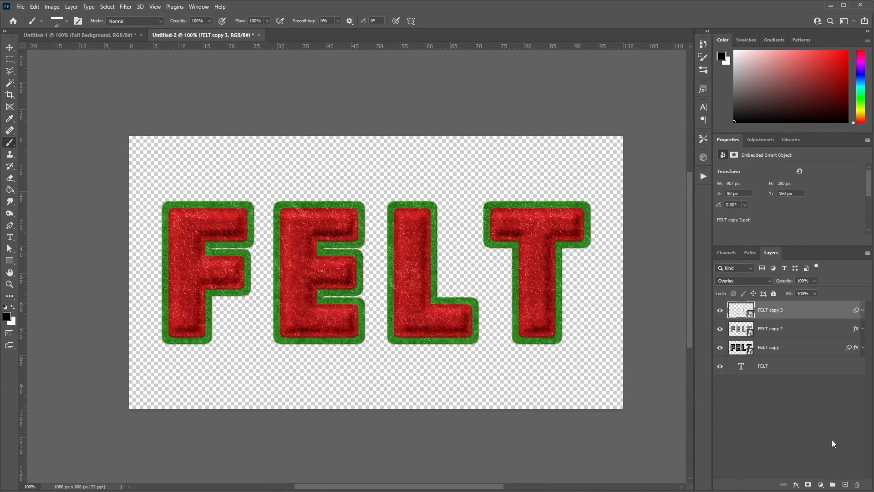
Step: Create a new layer on top of the FELT layers and name it Stitch Effect
{"action": "left_click", "coordinate": [832, 439]}
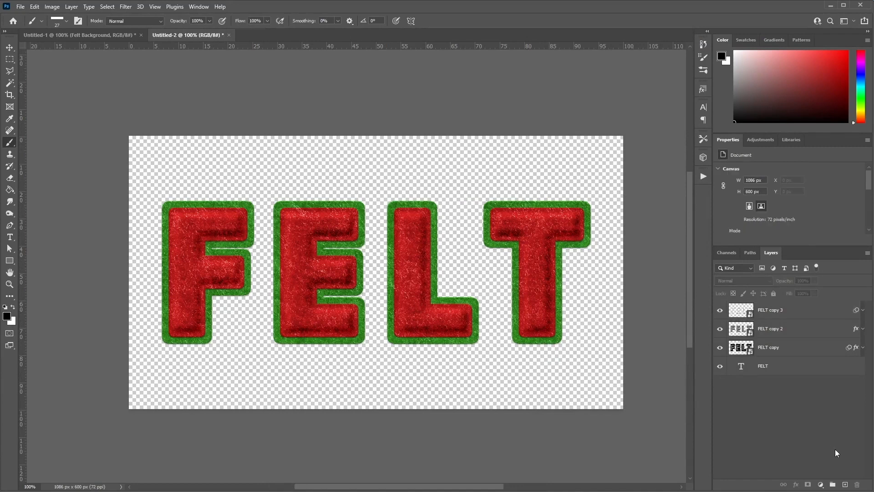
{"action": "left_click", "coordinate": [846, 485]}
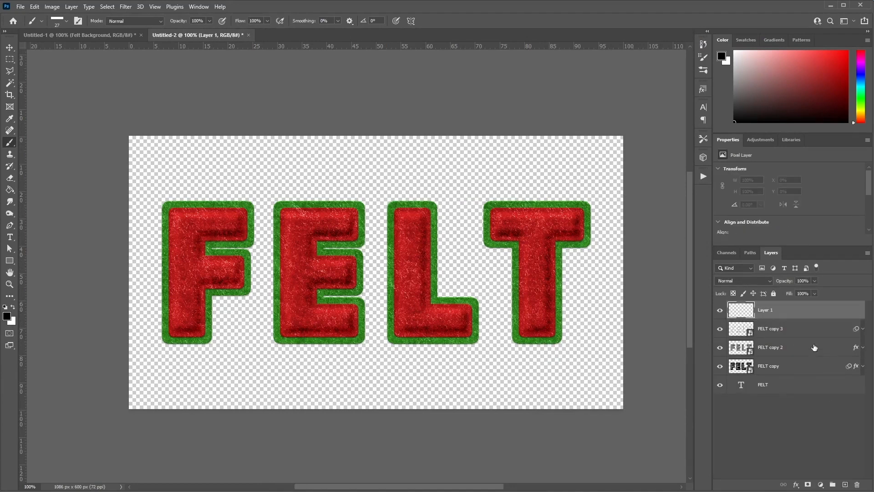
{"action": "double_click", "coordinate": [763, 310]}
{"action": "type", "text": "Stitch Effect"}
{"action": "key", "text": "Return"}
Step: Load the FELT copy 2 layer's outline as a selection and contract it by 10 pixels
{"action": "left_click", "coordinate": [783, 350]}
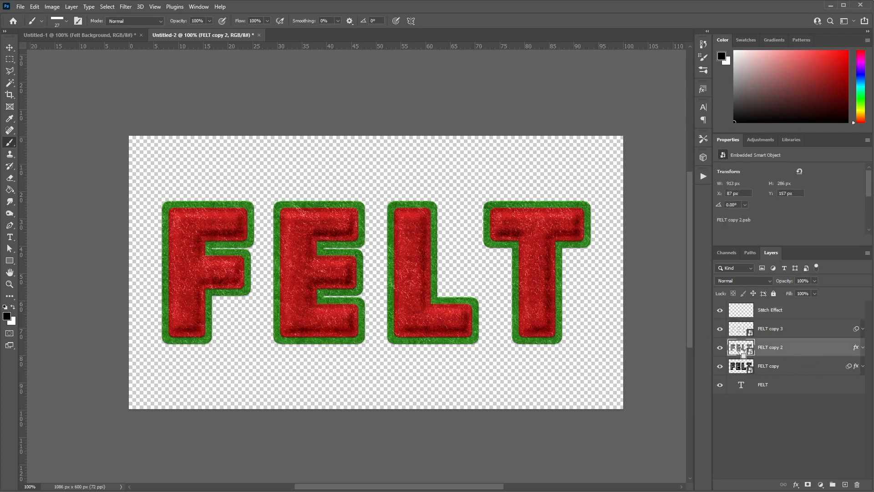
{"action": "left_click", "coordinate": [741, 350], "text": "ctrl"}
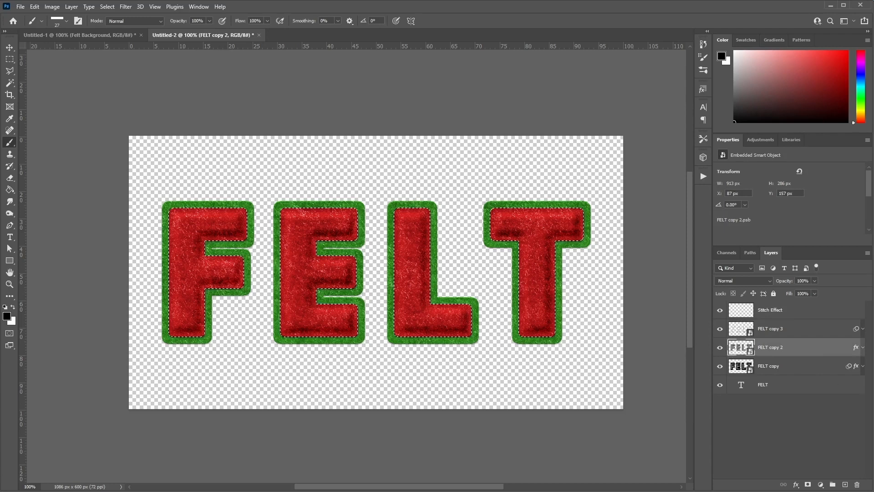
{"action": "left_click", "coordinate": [107, 7]}
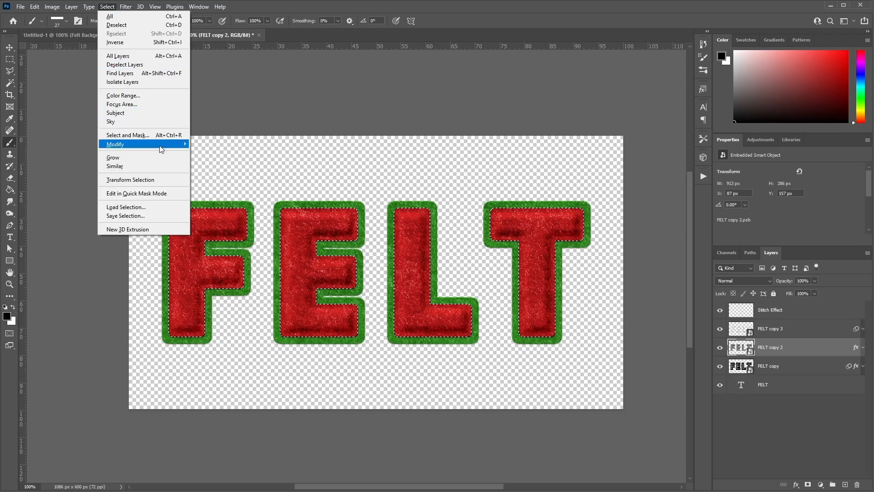
{"action": "mouse_move", "coordinate": [169, 145]}
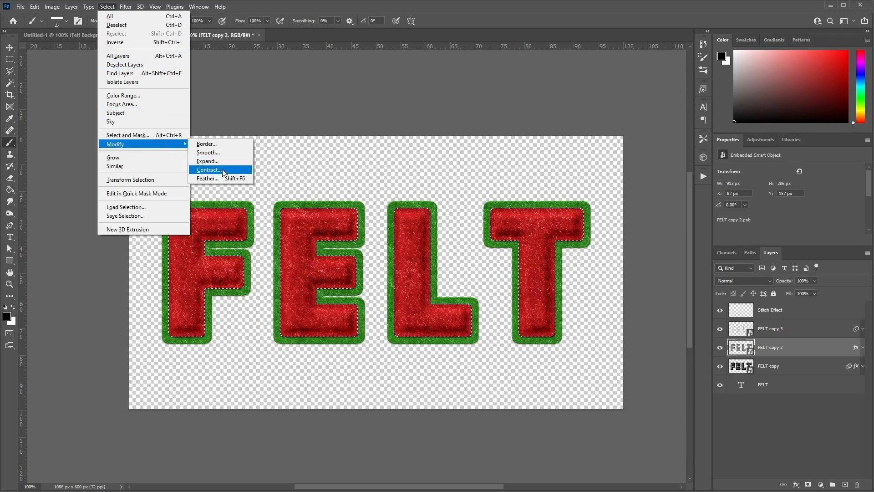
{"action": "left_click", "coordinate": [209, 169]}
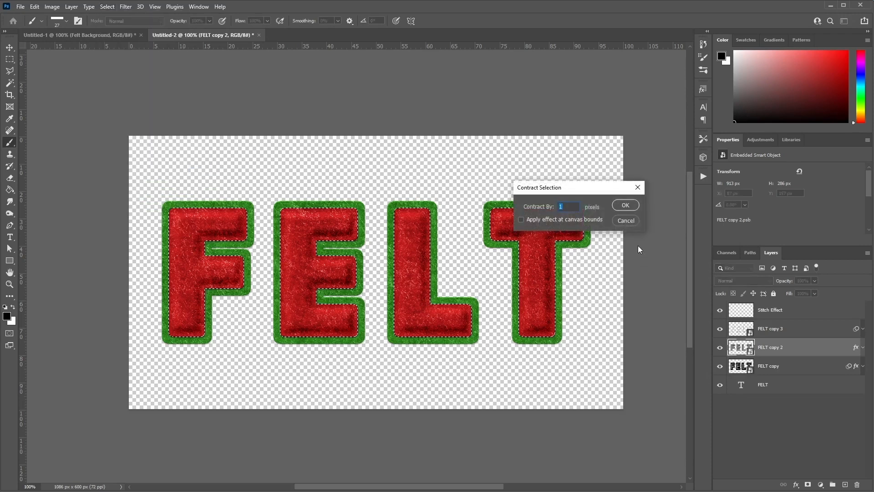
{"action": "type", "text": "10"}
{"action": "key", "text": "Return"}
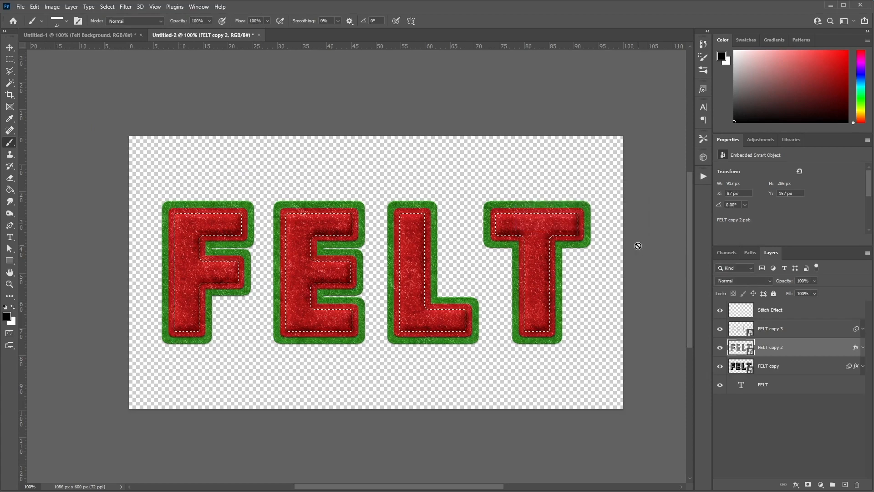
Step: Convert the contracted letter selection into a work path with a tolerance of 1.0 pixels
{"action": "left_click", "coordinate": [753, 250]}
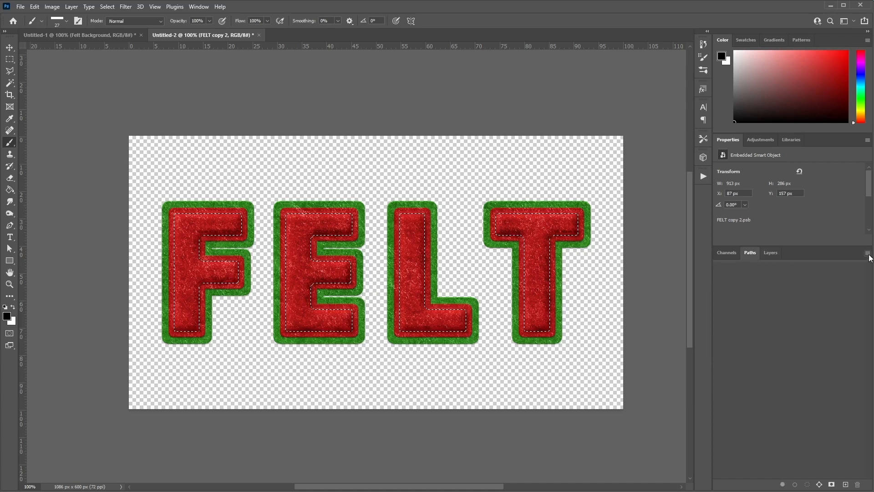
{"action": "left_click_drag", "start_coordinate": [750, 250], "coordinate": [382, 118]}
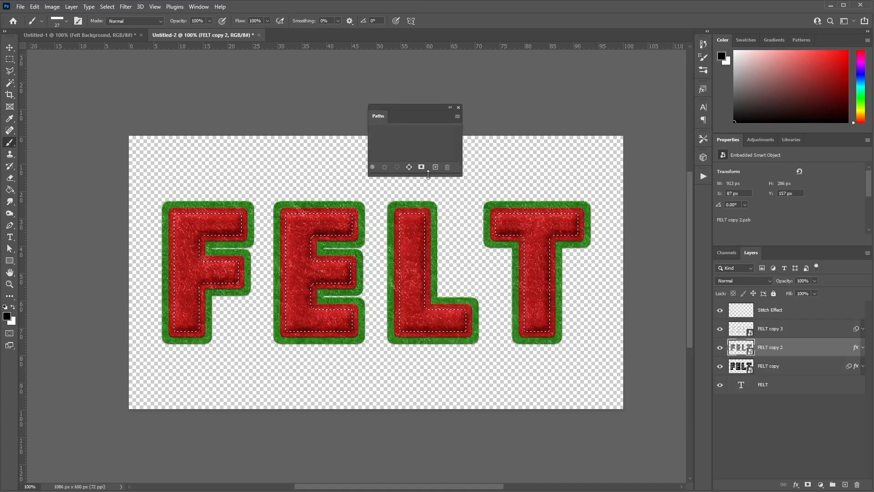
{"action": "left_click", "coordinate": [457, 117]}
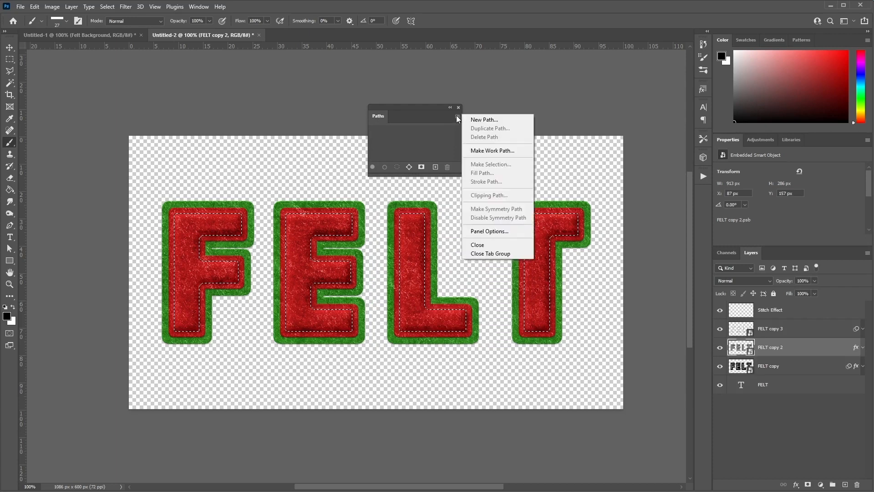
{"action": "left_click", "coordinate": [507, 151]}
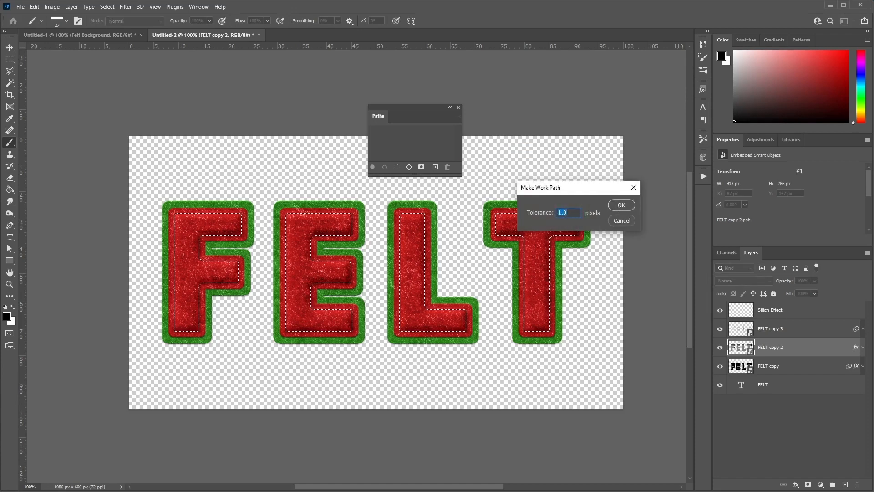
{"action": "left_click", "coordinate": [628, 205]}
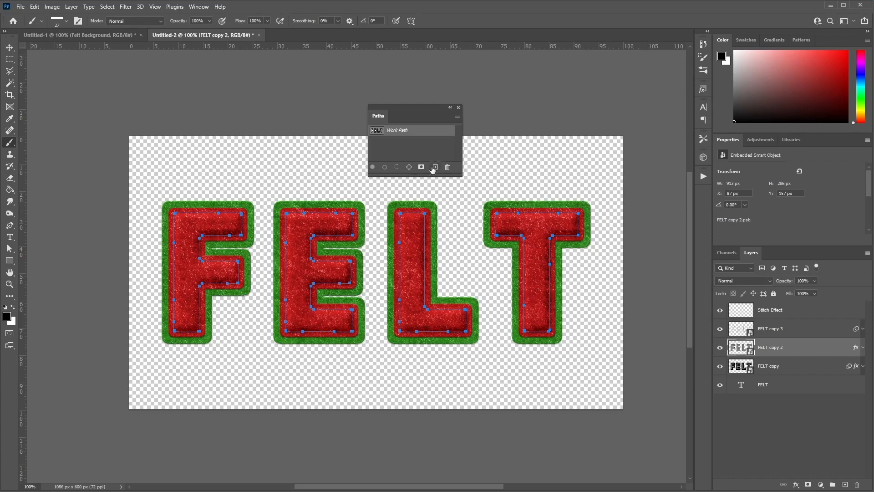
{"action": "left_click_drag", "start_coordinate": [382, 117], "coordinate": [749, 253]}
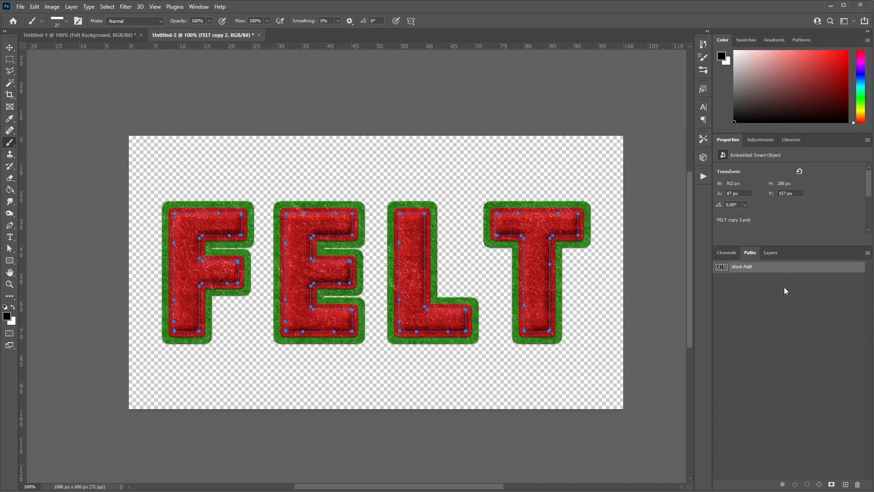
Step: Make Stitch Effect the active layer and check that the Stitch 2 brush is selected with its Shape Dynamics settings
{"action": "left_click", "coordinate": [768, 256]}
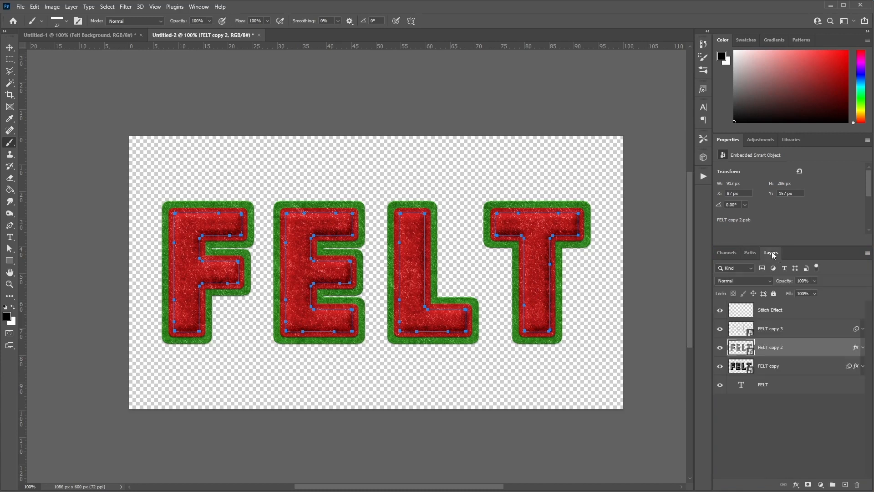
{"action": "left_click", "coordinate": [792, 312]}
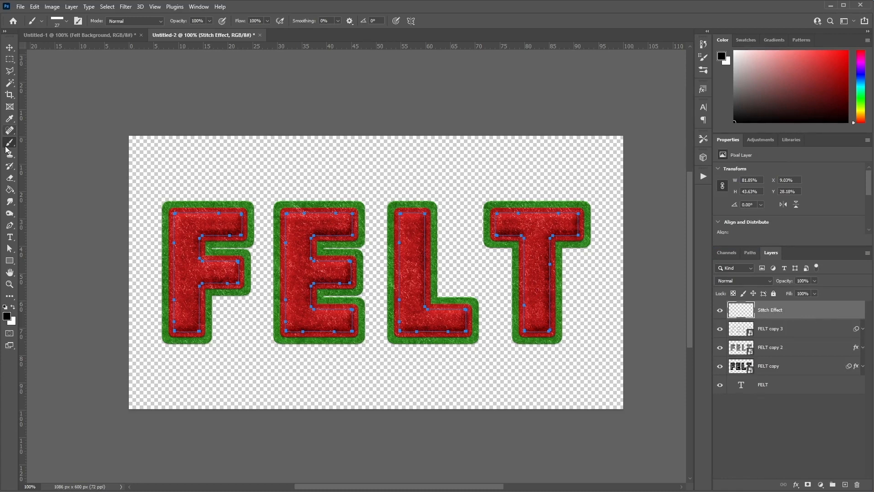
{"action": "left_click", "coordinate": [701, 58]}
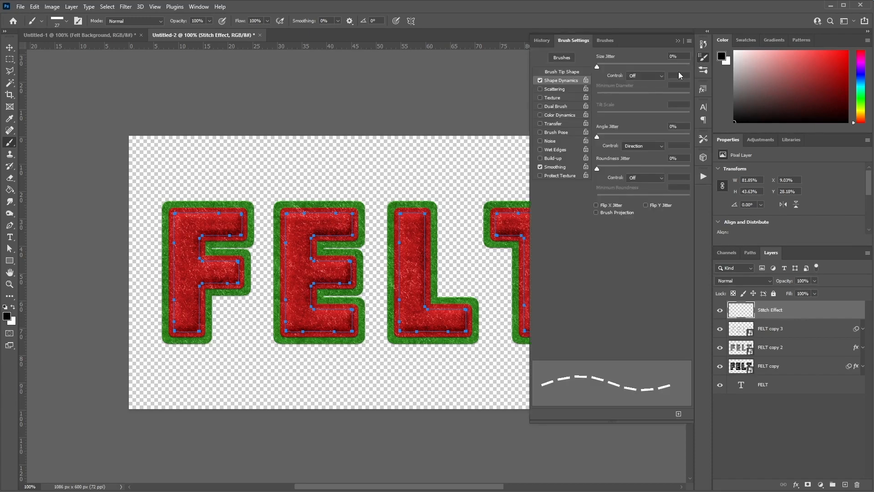
{"action": "left_click", "coordinate": [605, 41]}
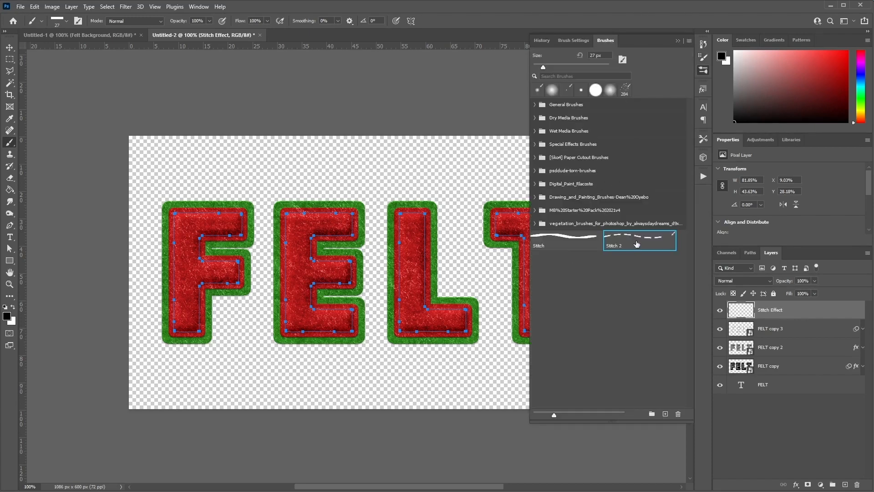
{"action": "left_click", "coordinate": [565, 40]}
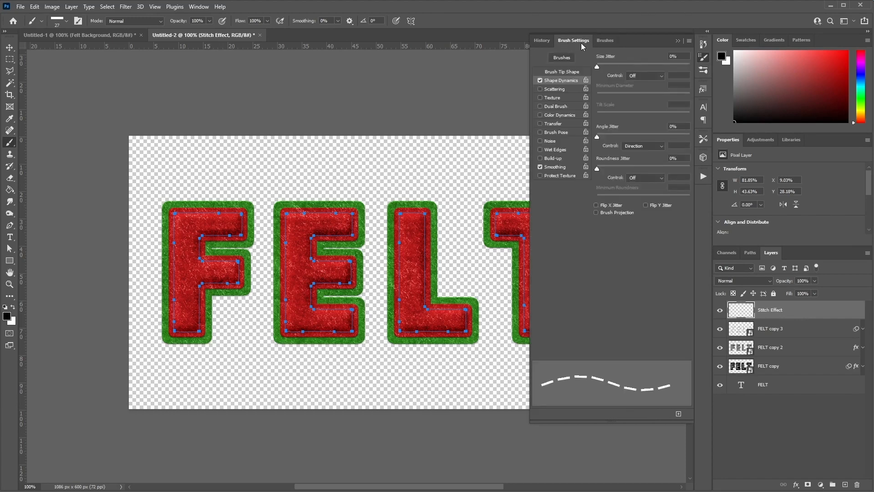
{"action": "left_click", "coordinate": [706, 60]}
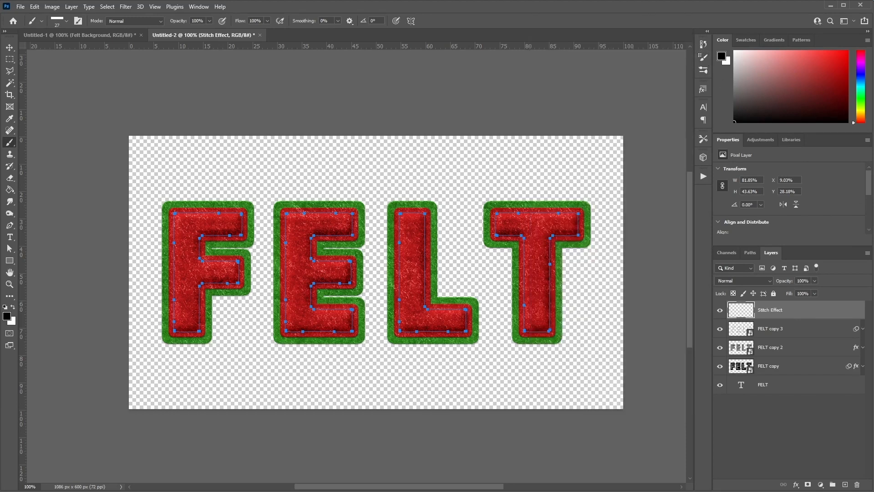
Step: Stroke the work path using the Brush tool with Simulate Pressure off, and delete the work path
{"action": "left_click", "coordinate": [749, 253]}
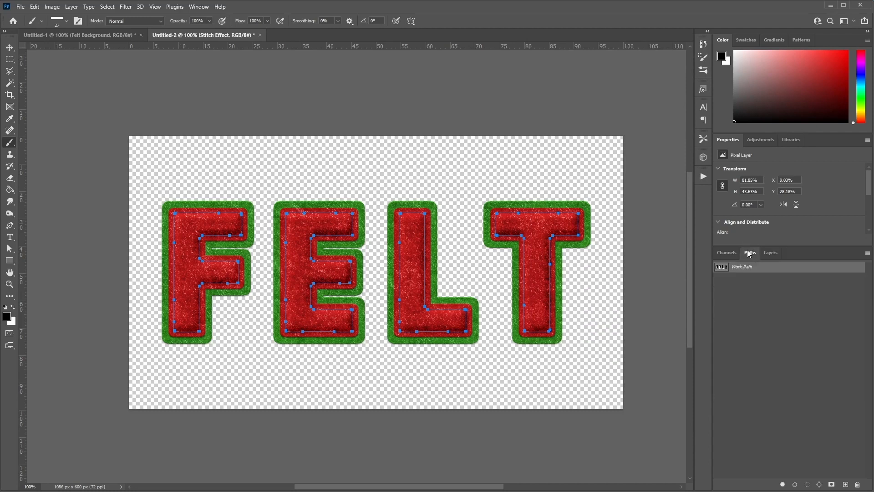
{"action": "right_click", "coordinate": [768, 270]}
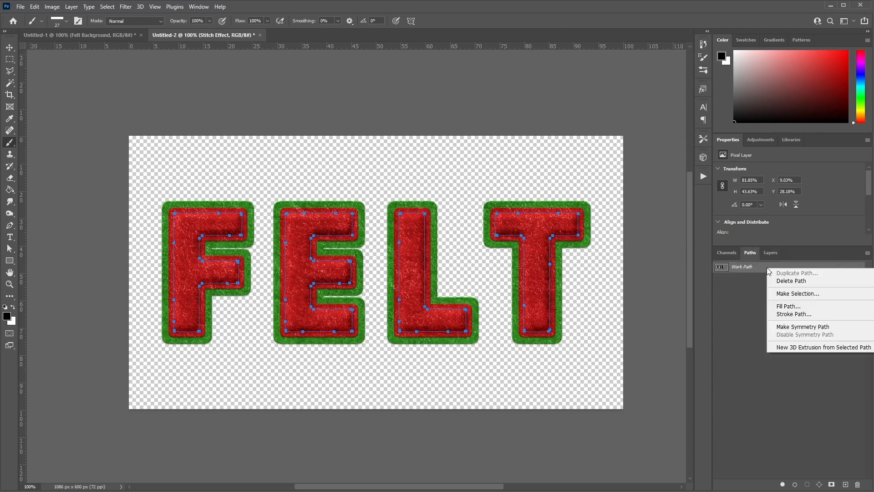
{"action": "left_click", "coordinate": [819, 318]}
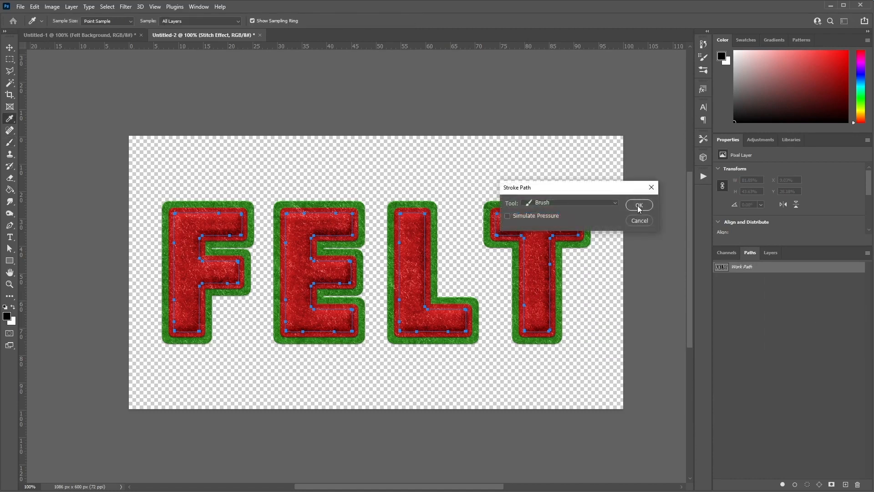
{"action": "left_click", "coordinate": [638, 206]}
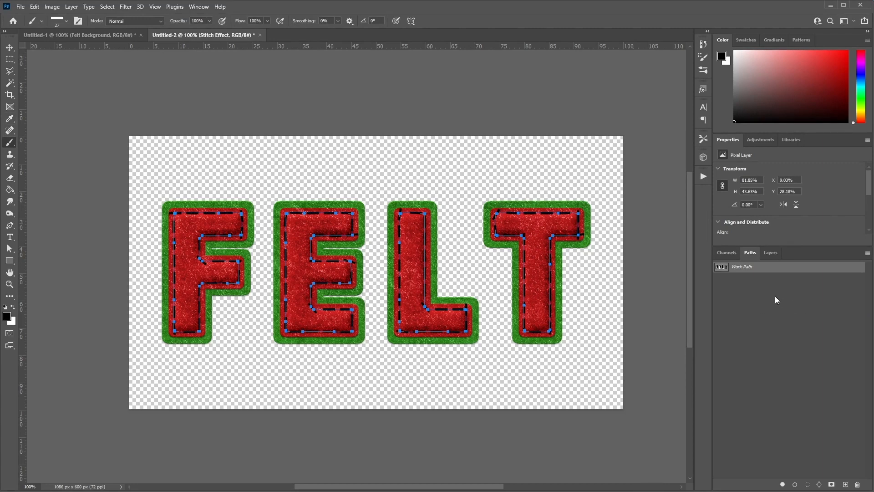
{"action": "left_click", "coordinate": [857, 485]}
{"action": "left_click", "coordinate": [401, 186]}
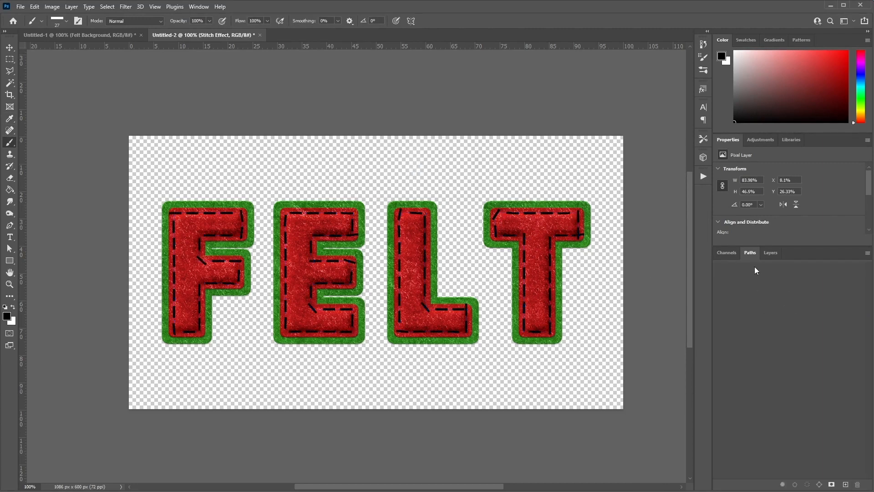
Step: Add a Drop Shadow to the Stitch Effect layer with Multiply blending and 75% opacity
{"action": "left_click", "coordinate": [770, 254]}
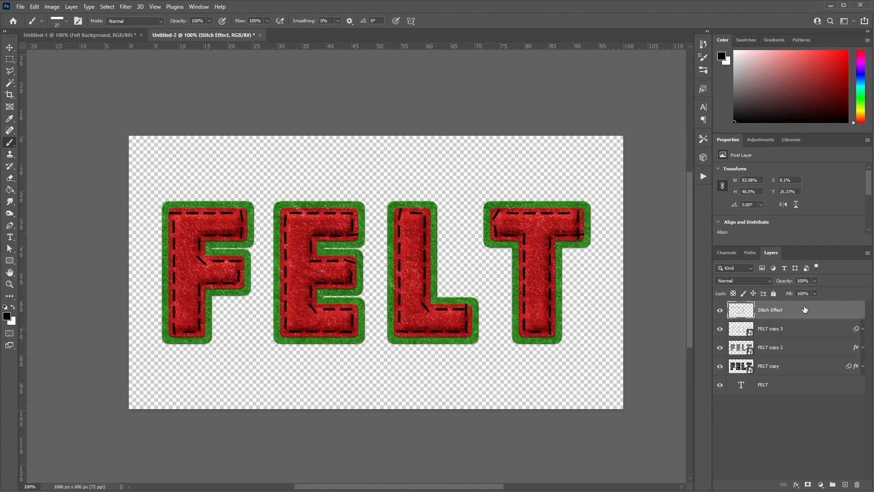
{"action": "right_click", "coordinate": [781, 309]}
{"action": "left_click", "coordinate": [808, 266]}
{"action": "left_click_drag", "start_coordinate": [546, 122], "coordinate": [566, 112]}
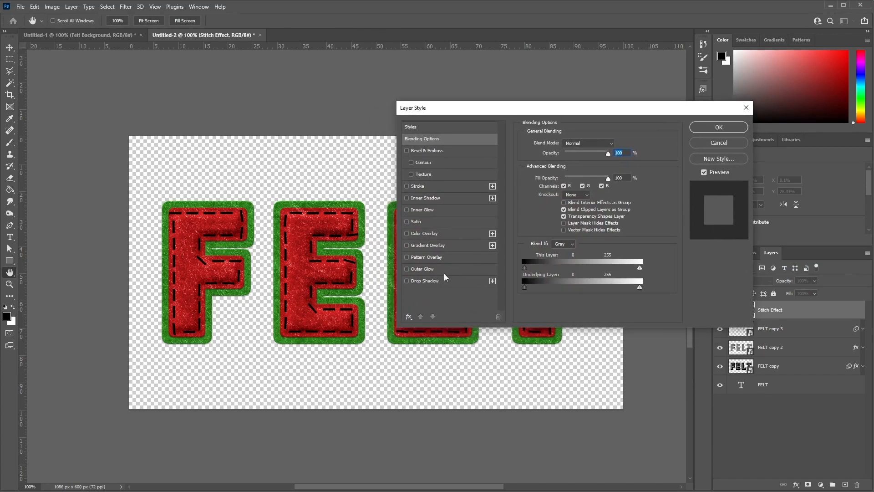
{"action": "left_click", "coordinate": [423, 281]}
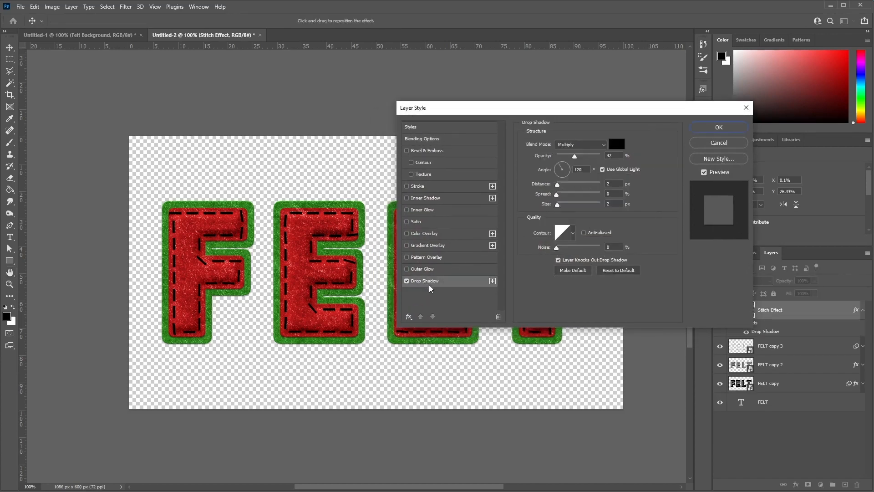
{"action": "double_click", "coordinate": [602, 156]}
{"action": "type", "text": "75"}
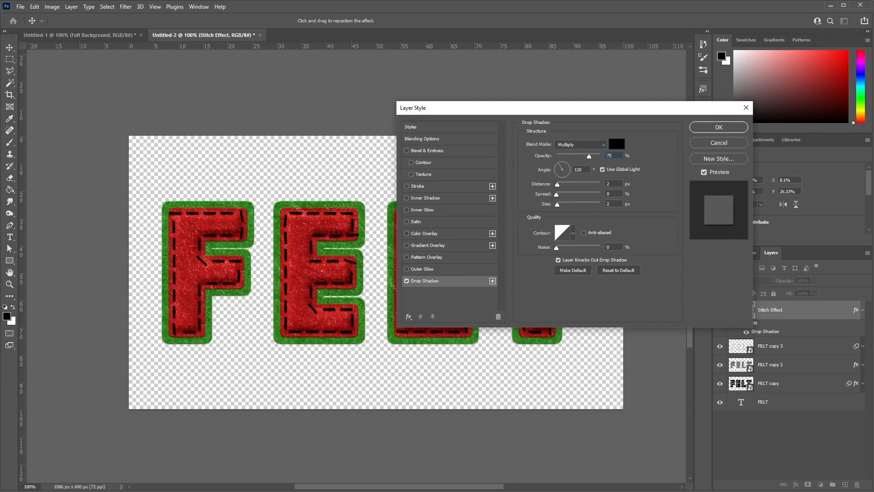
Step: Add a Color Overlay in colour e3dbc2 to the stitches with the blend mode set to Normal
{"action": "left_click", "coordinate": [428, 233]}
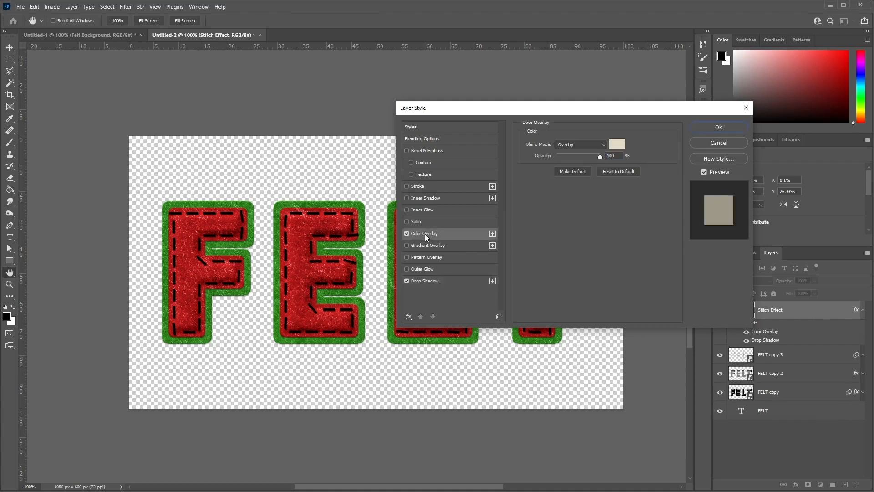
{"action": "left_click", "coordinate": [616, 147]}
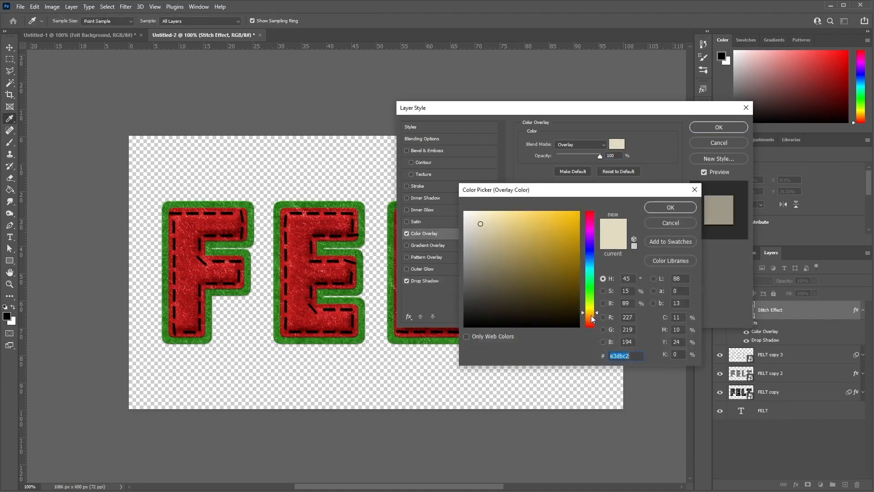
{"action": "left_click", "coordinate": [631, 355]}
{"action": "left_click", "coordinate": [693, 206]}
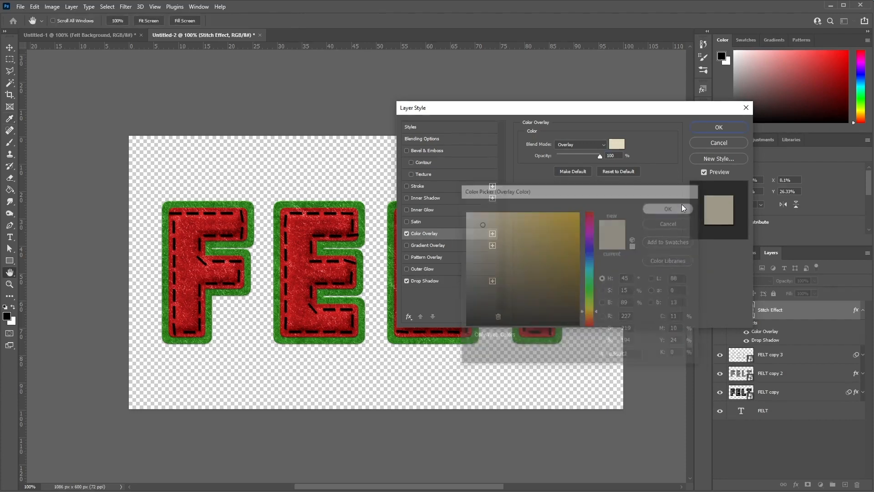
{"action": "left_click", "coordinate": [577, 144]}
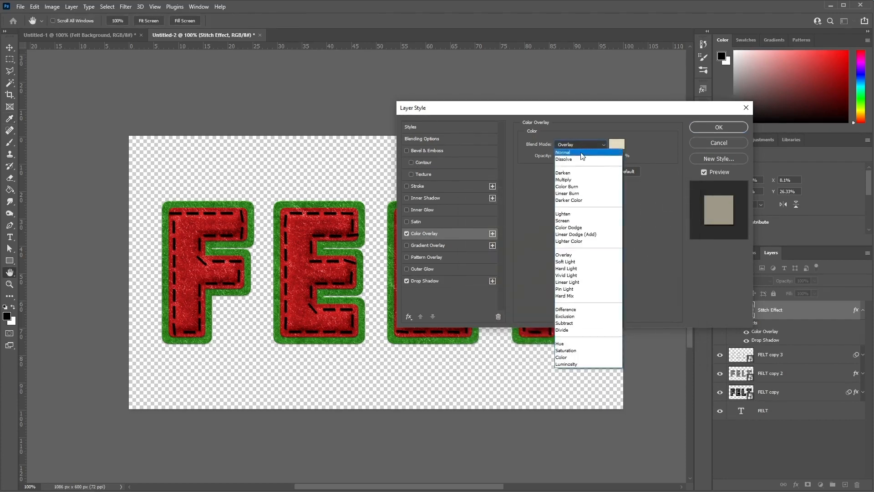
{"action": "left_click", "coordinate": [569, 157]}
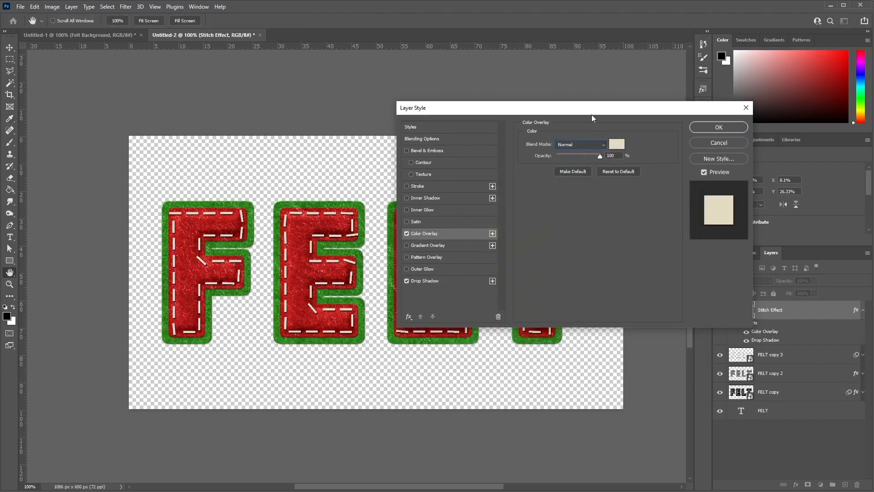
Step: Add a smooth Inner Bevel to the stitches, 100% depth, 5 px size and 44% shadow opacity, and apply the layer style
{"action": "left_click_drag", "start_coordinate": [597, 110], "coordinate": [653, 117]}
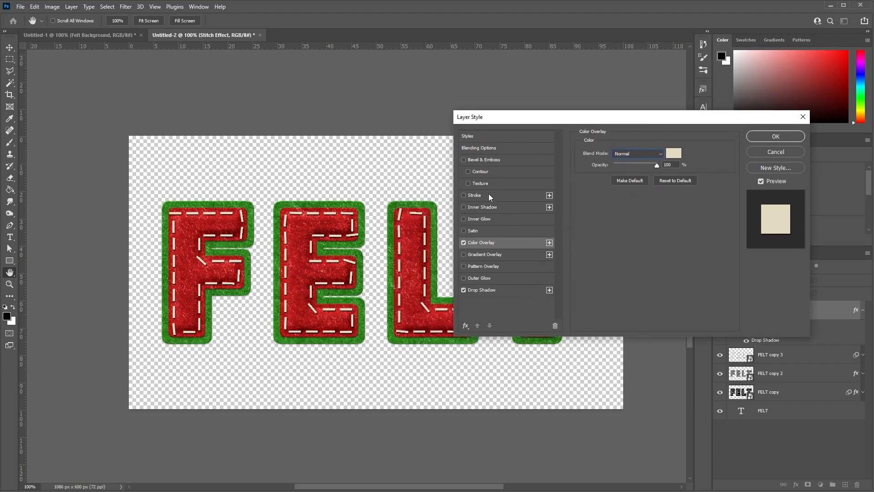
{"action": "left_click", "coordinate": [490, 160]}
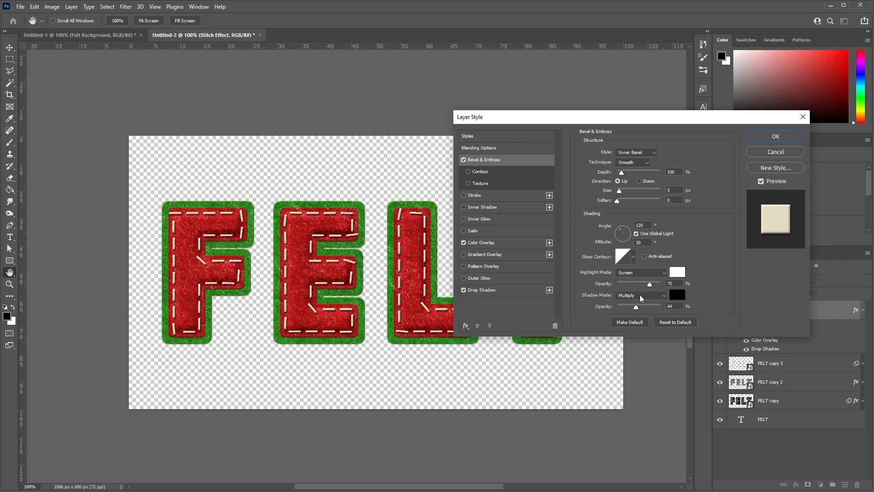
{"action": "left_click", "coordinate": [679, 306]}
{"action": "left_click", "coordinate": [768, 135]}
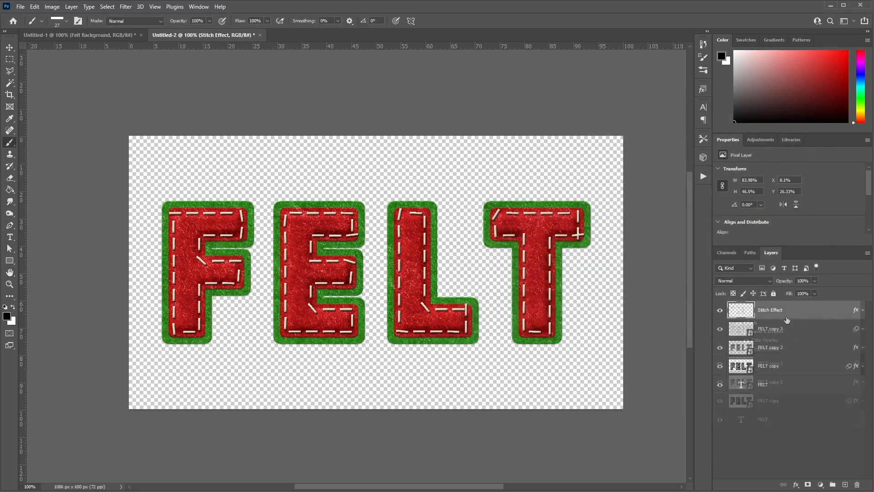
Step: Delete the original FELT text layer from beneath the felt layers
{"action": "left_click", "coordinate": [791, 367]}
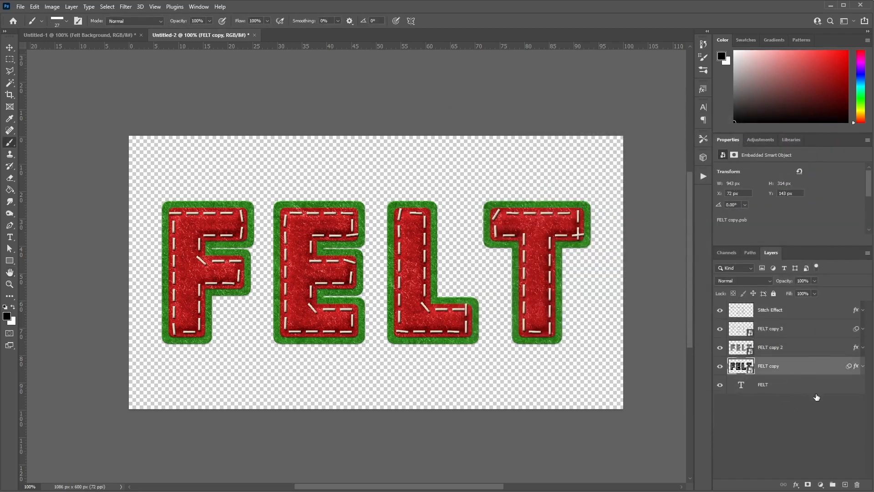
{"action": "left_click", "coordinate": [804, 313], "text": "shift"}
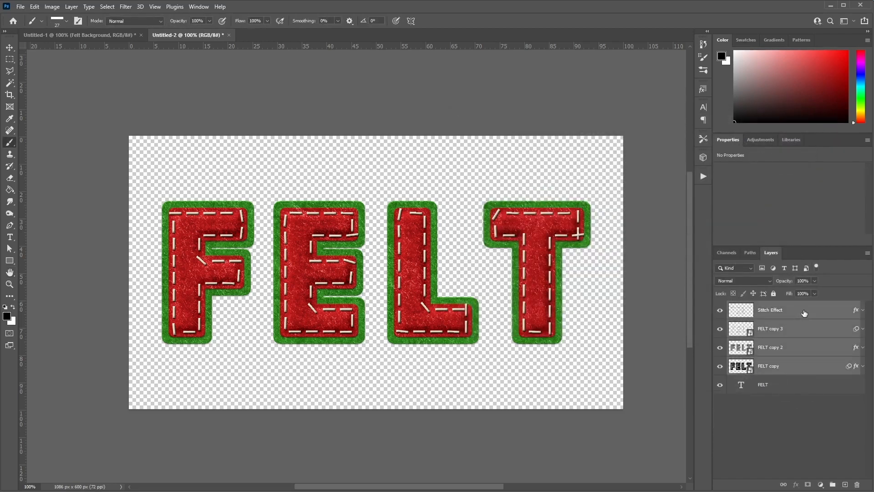
{"action": "left_click", "coordinate": [761, 388]}
{"action": "left_click", "coordinate": [857, 484]}
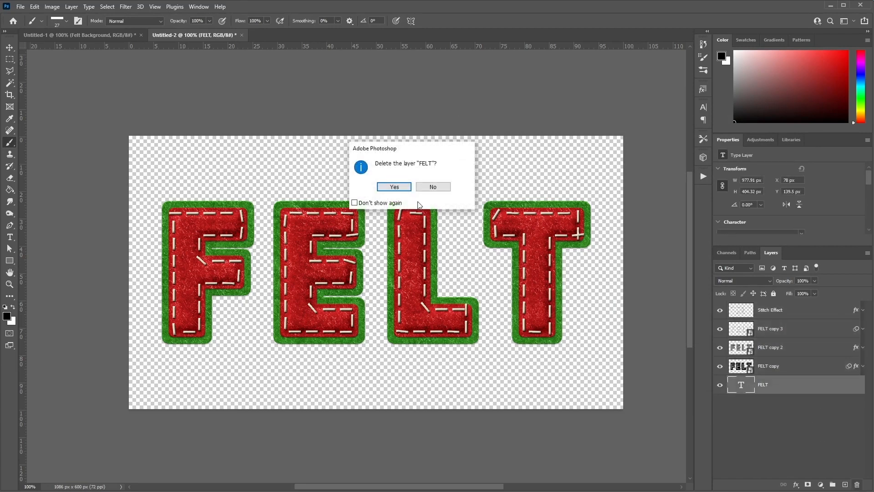
{"action": "left_click", "coordinate": [395, 187]}
Step: Combine the Stitch Effect, FELT copy 3, FELT copy 2 and FELT copy layers into one smart object
{"action": "left_click", "coordinate": [800, 314], "text": "shift"}
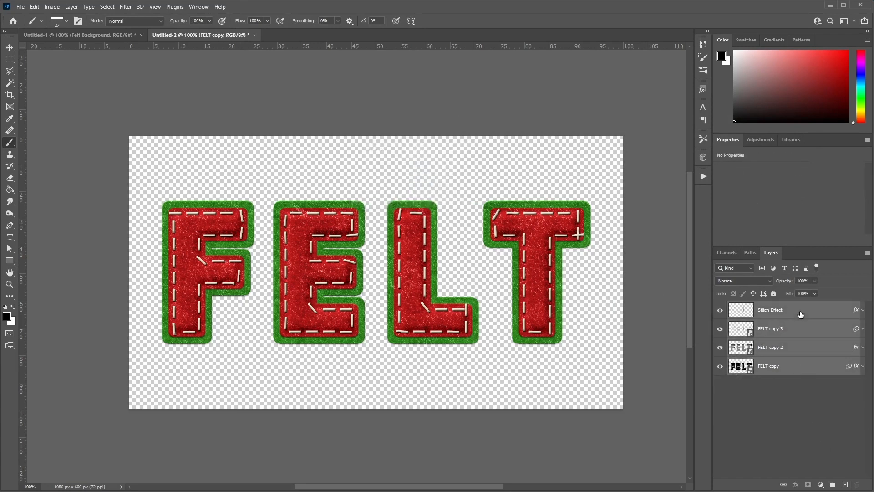
{"action": "right_click", "coordinate": [778, 311]}
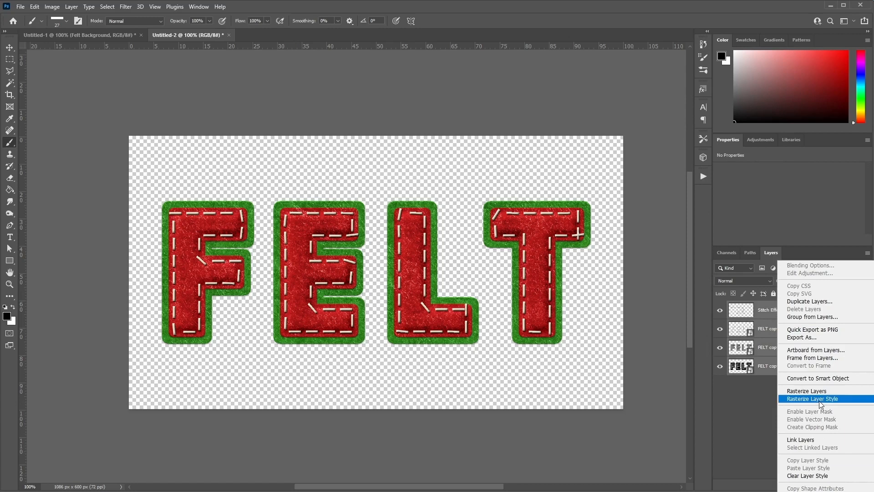
{"action": "left_click", "coordinate": [825, 382]}
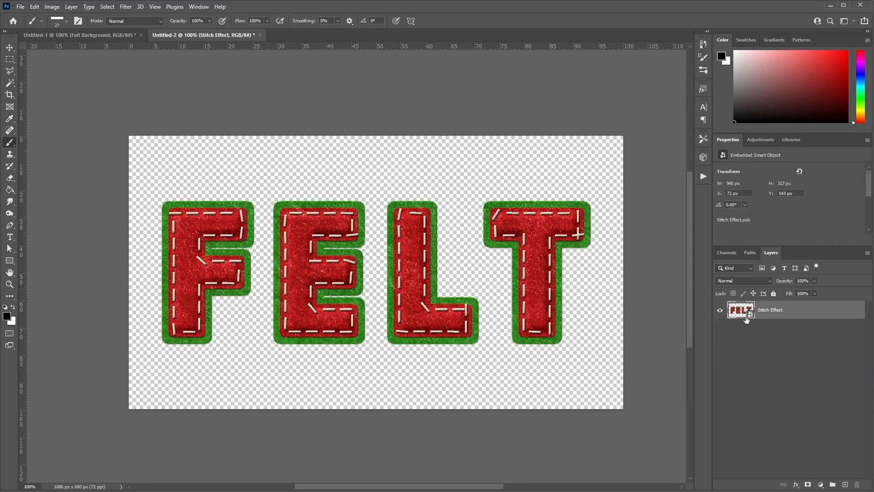
Step: Duplicate the Stitch Effect smart object into the Untitled-1 document, keeping the name Stitch Effect, and switch to that document
{"action": "right_click", "coordinate": [773, 313]}
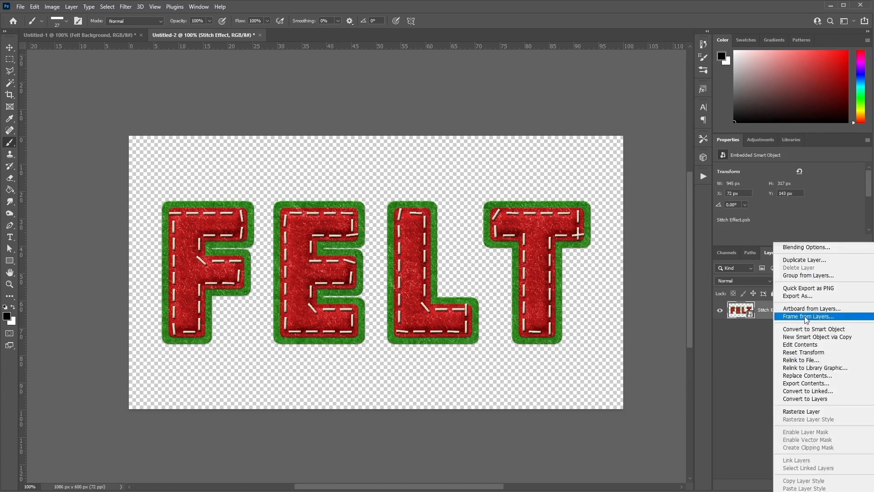
{"action": "left_click", "coordinate": [810, 260]}
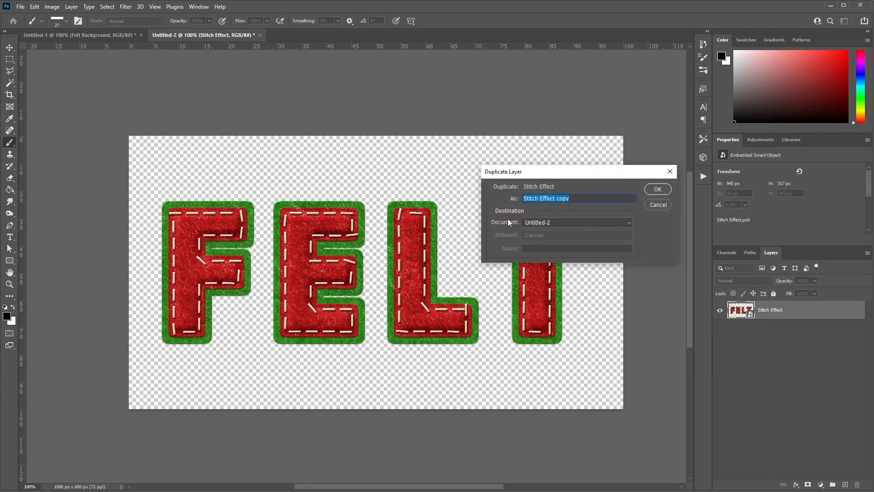
{"action": "left_click", "coordinate": [550, 223]}
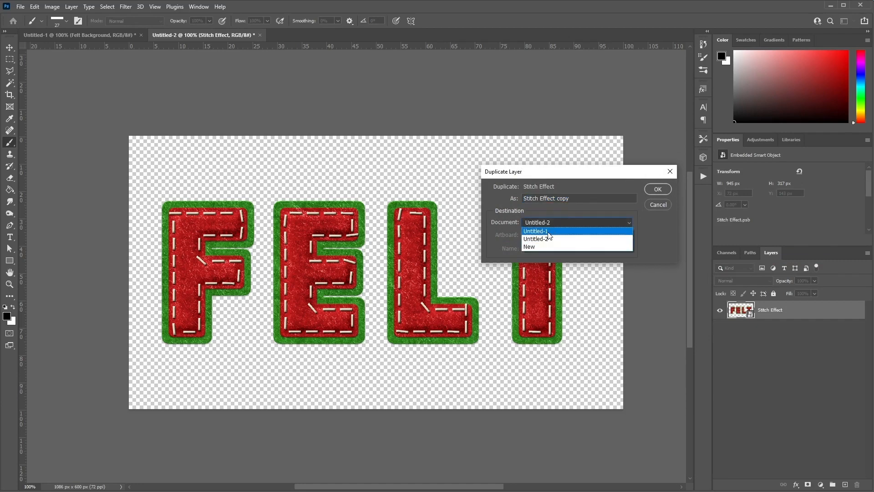
{"action": "left_click", "coordinate": [548, 231]}
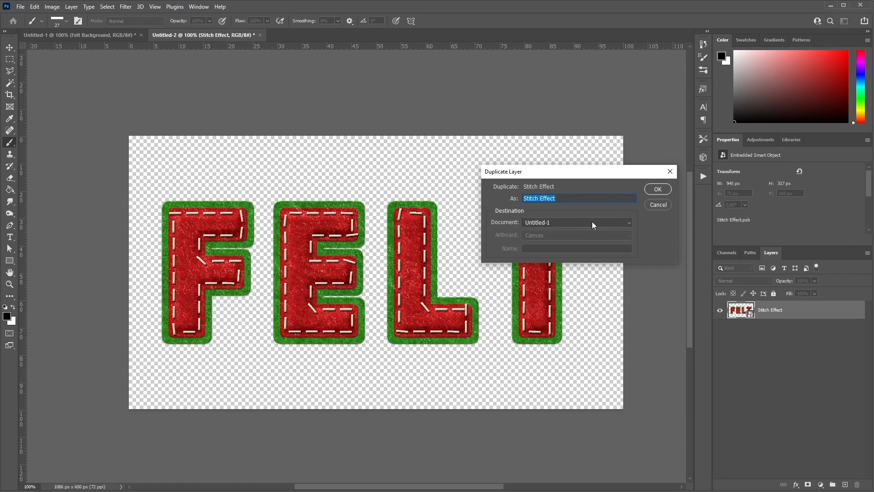
{"action": "left_click", "coordinate": [658, 189]}
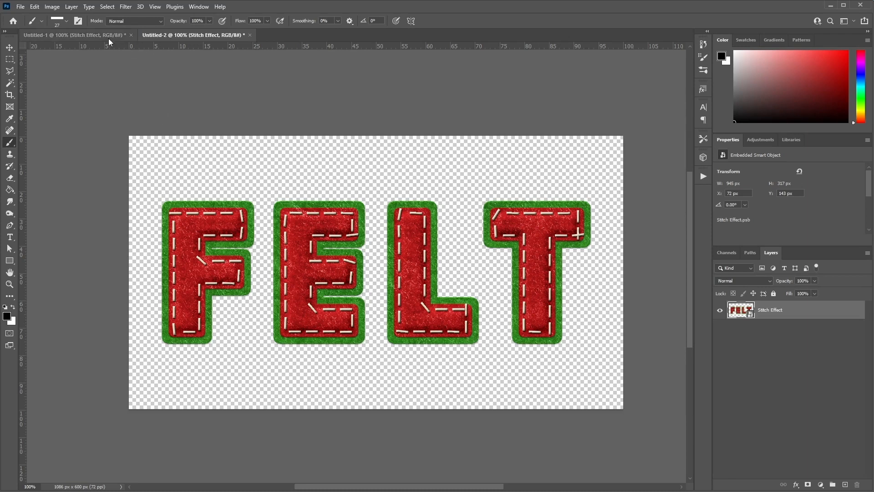
{"action": "left_click", "coordinate": [75, 35]}
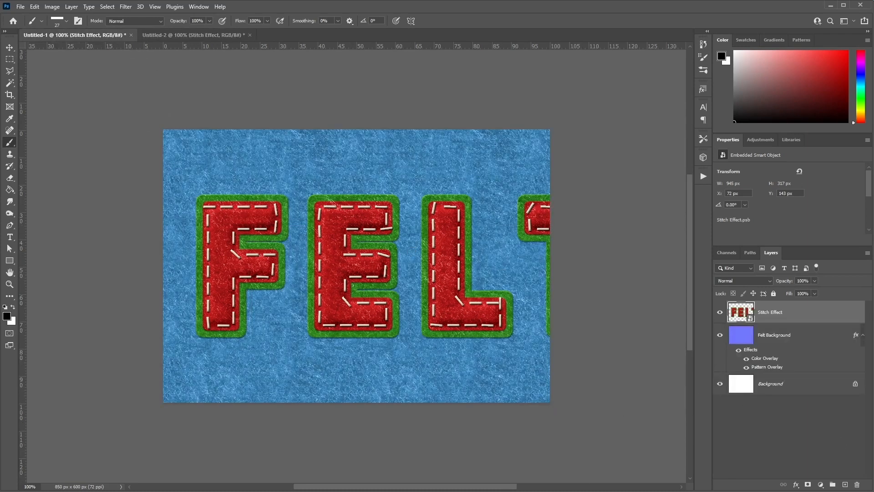
Step: Duplicate the Stitch Effect layer within Untitled-1 and hide the original
{"action": "right_click", "coordinate": [790, 315]}
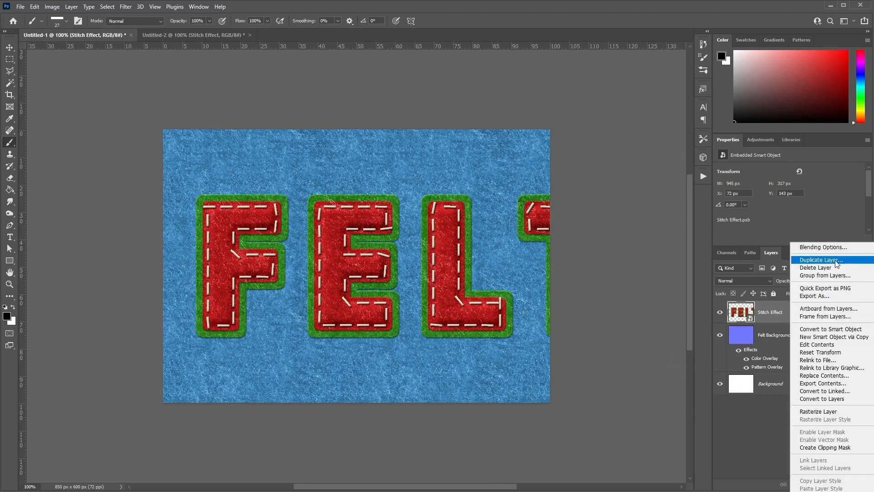
{"action": "left_click", "coordinate": [817, 256]}
{"action": "left_click", "coordinate": [657, 191]}
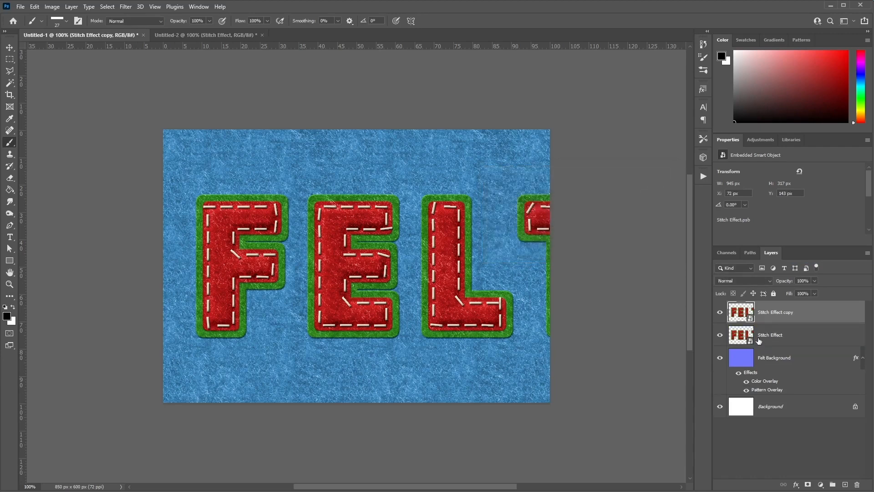
{"action": "left_click", "coordinate": [760, 339]}
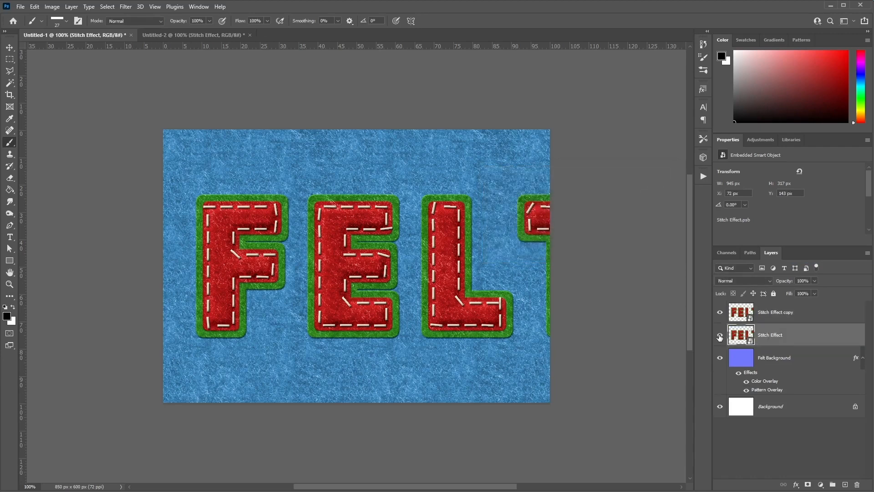
{"action": "left_click", "coordinate": [720, 338]}
Step: Rasterize the Stitch Effect copy layer
{"action": "left_click", "coordinate": [765, 314]}
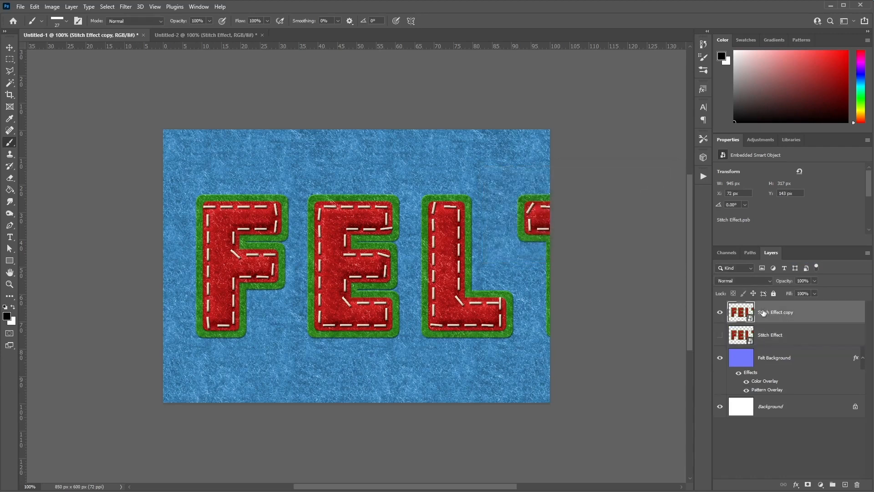
{"action": "right_click", "coordinate": [779, 313]}
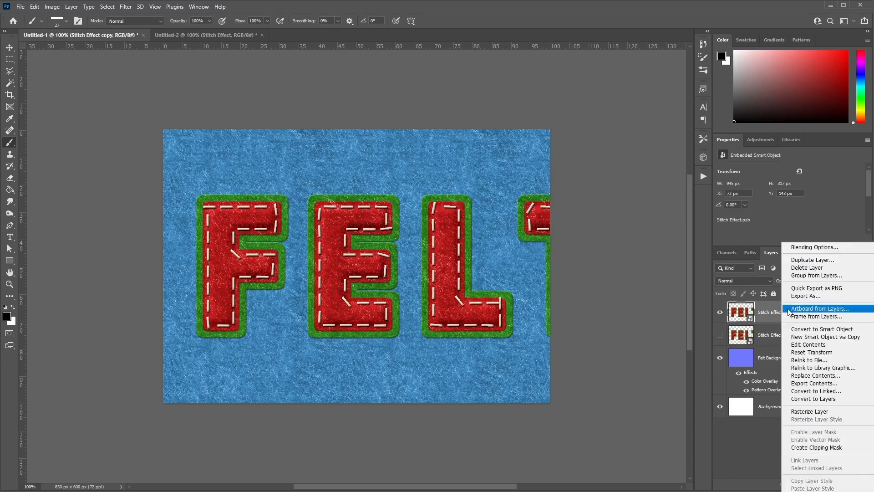
{"action": "left_click", "coordinate": [810, 412]}
Step: Cut the letter F out of the Stitch Effect copy onto its own layer and move it slightly up and left
{"action": "left_click", "coordinate": [10, 59]}
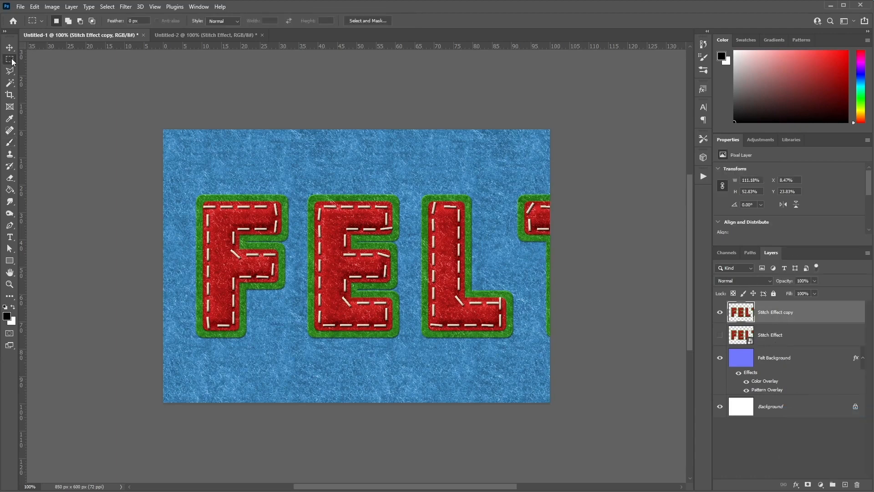
{"action": "left_click_drag", "start_coordinate": [175, 176], "coordinate": [295, 368]}
{"action": "key", "text": "Delete"}
{"action": "key", "text": "ctrl+d"}
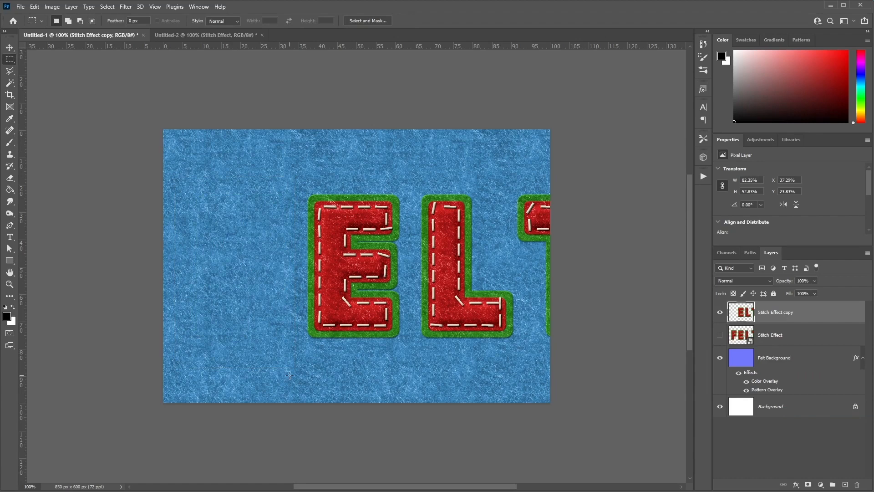
{"action": "key", "text": "ctrl+v"}
{"action": "key", "text": "v"}
{"action": "left_click_drag", "start_coordinate": [403, 254], "coordinate": [279, 237]}
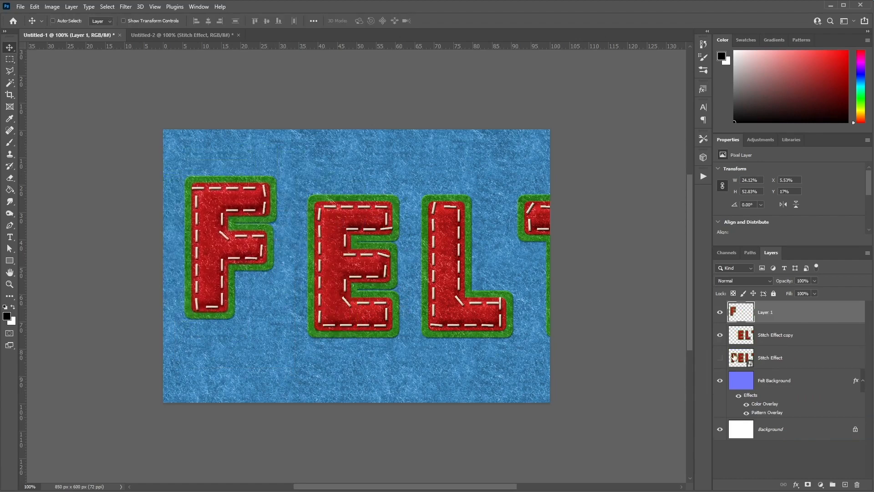
Step: Cut the letter E out of the Stitch Effect copy onto its own layer and move it up beside the F
{"action": "left_click", "coordinate": [773, 341]}
{"action": "key", "text": "m"}
{"action": "left_click_drag", "start_coordinate": [289, 179], "coordinate": [412, 368]}
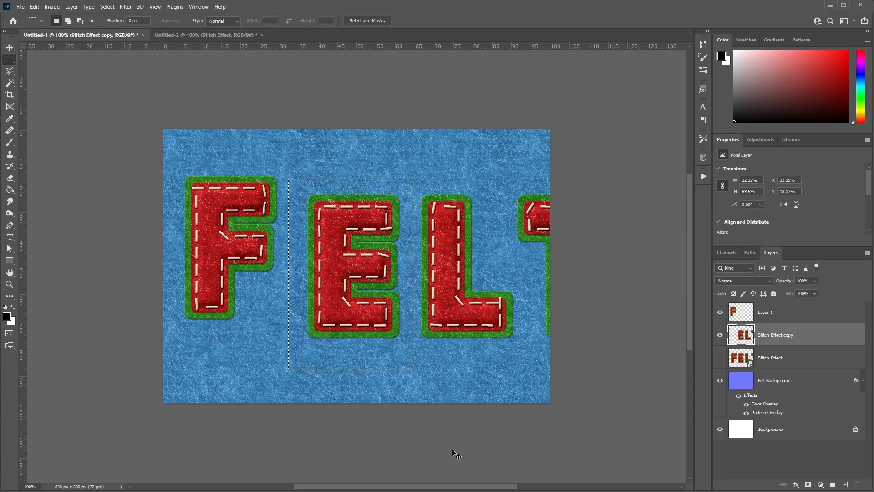
{"action": "key", "text": "Delete"}
{"action": "key", "text": "ctrl+d"}
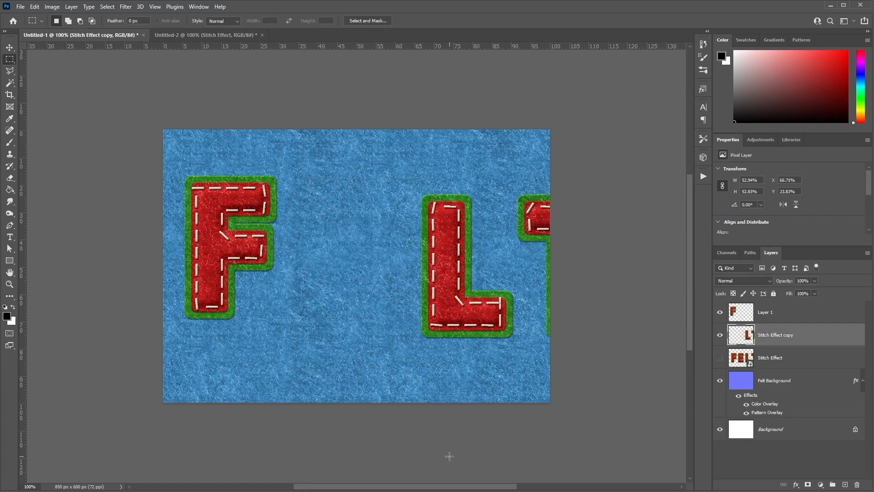
{"action": "key", "text": "ctrl+v"}
{"action": "key", "text": "v"}
{"action": "left_click_drag", "start_coordinate": [376, 285], "coordinate": [324, 225]}
Step: Shift the remaining L and T left on the canvas, and cut the L onto its own layer above the T
{"action": "left_click", "coordinate": [791, 359]}
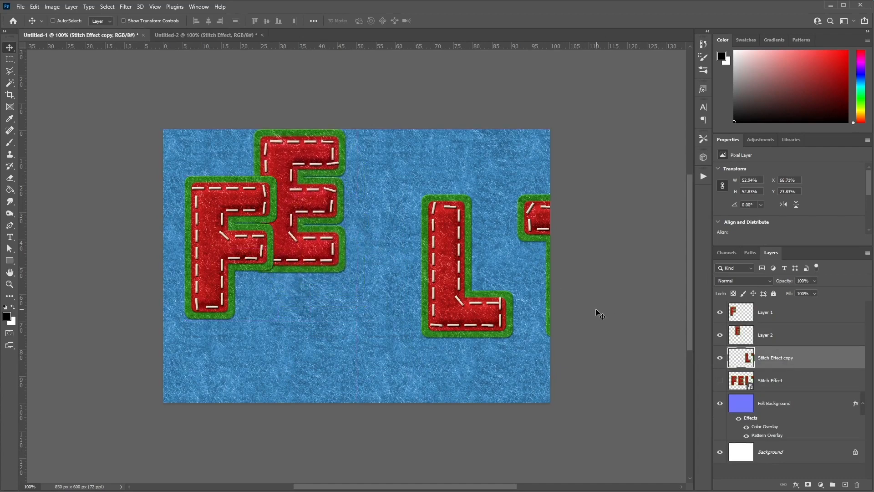
{"action": "left_click_drag", "start_coordinate": [519, 294], "coordinate": [461, 319]}
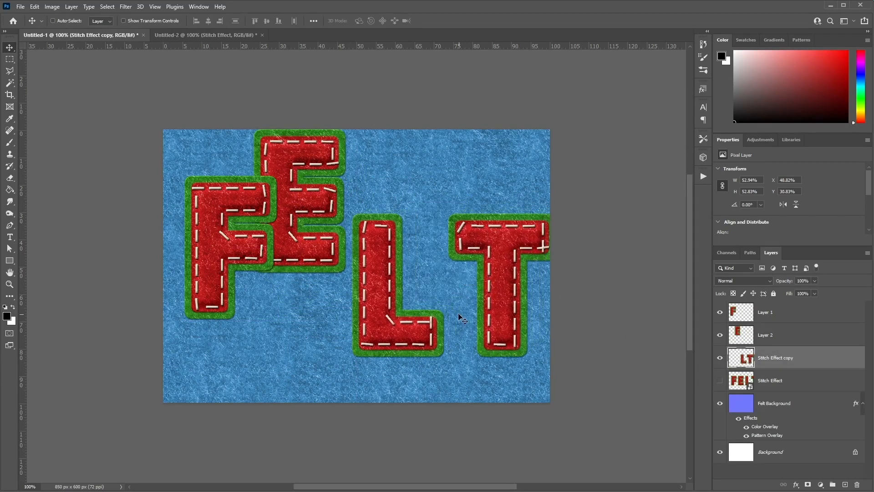
{"action": "key", "text": "m"}
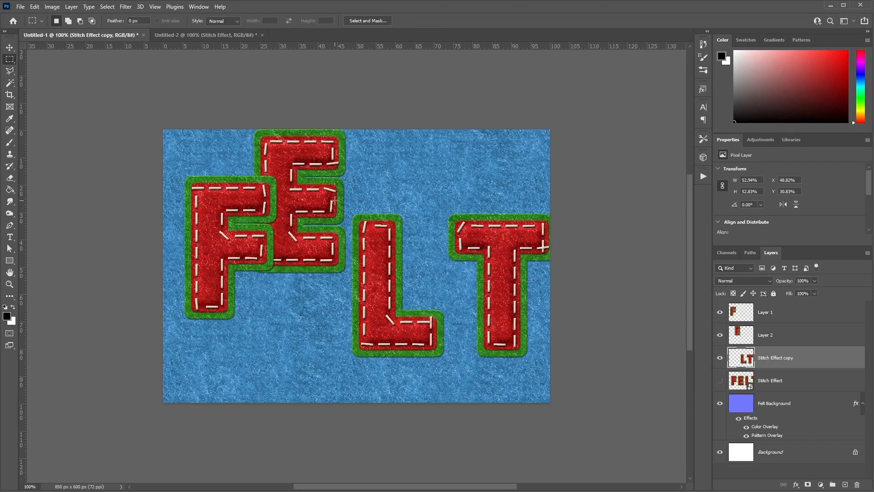
{"action": "left_click_drag", "start_coordinate": [333, 191], "coordinate": [446, 380]}
{"action": "key", "text": "Delete"}
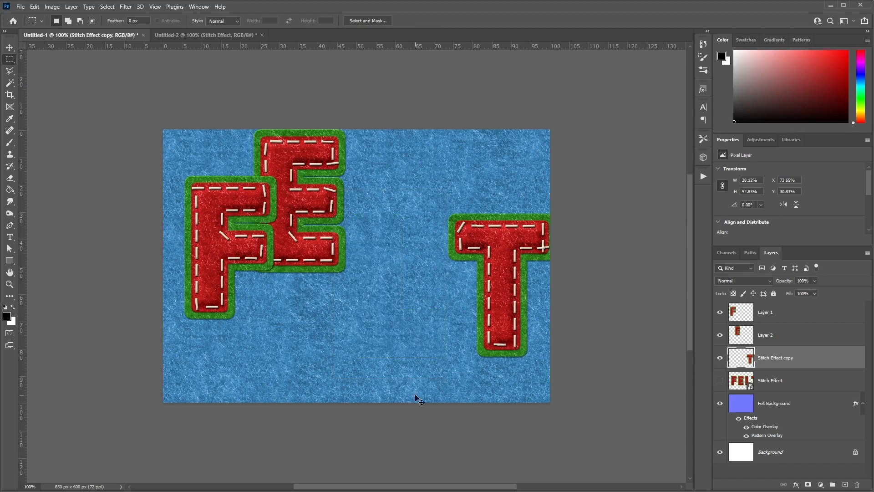
{"action": "key", "text": "ctrl+v"}
{"action": "key", "text": "v"}
{"action": "left_click_drag", "start_coordinate": [367, 287], "coordinate": [407, 263]}
Step: Reposition the letters closer together, moving the T fully onto the canvas, the L lower and the E level with the F
{"action": "left_click", "coordinate": [774, 382]}
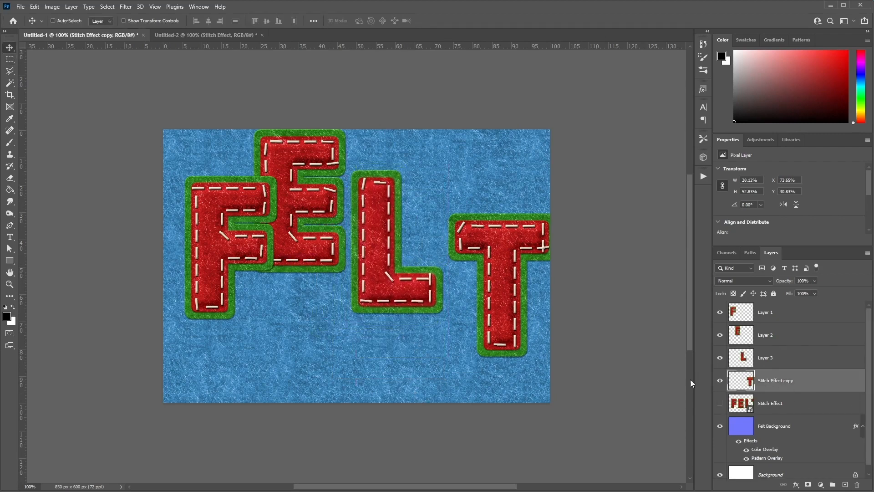
{"action": "left_click_drag", "start_coordinate": [504, 314], "coordinate": [467, 310]}
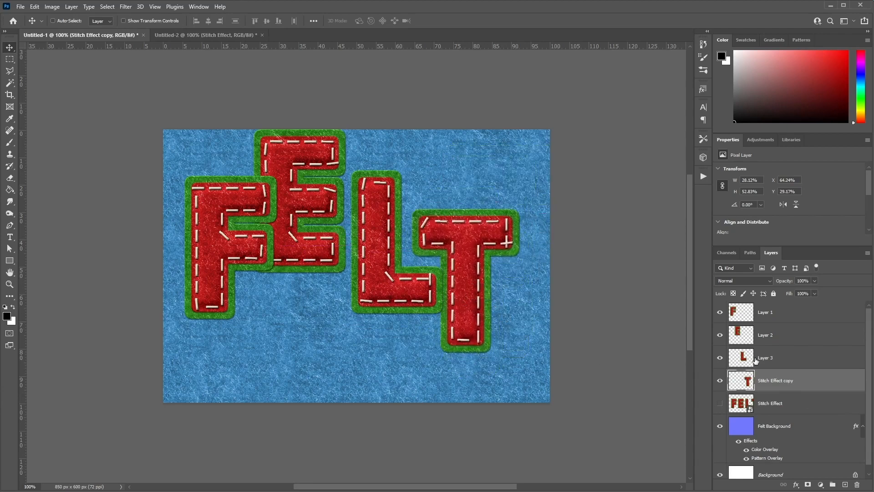
{"action": "left_click", "coordinate": [756, 360]}
{"action": "left_click_drag", "start_coordinate": [396, 223], "coordinate": [418, 289]}
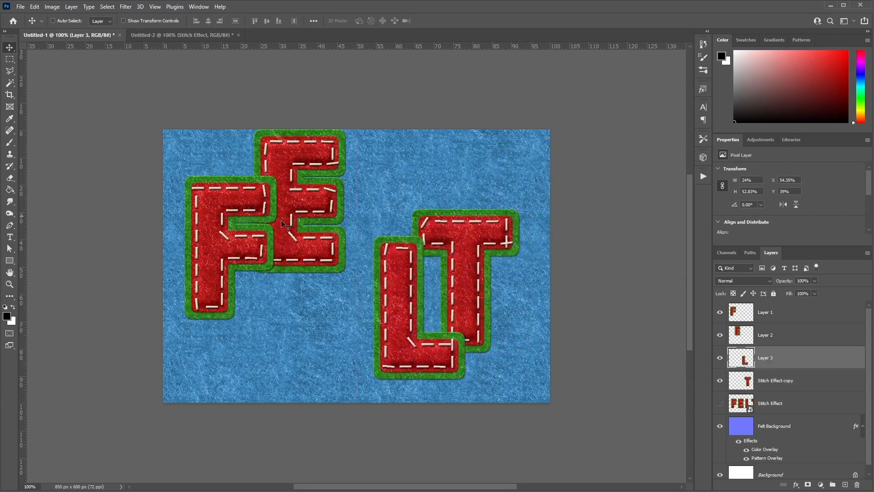
{"action": "left_click", "coordinate": [762, 336]}
{"action": "left_click_drag", "start_coordinate": [322, 201], "coordinate": [346, 248]}
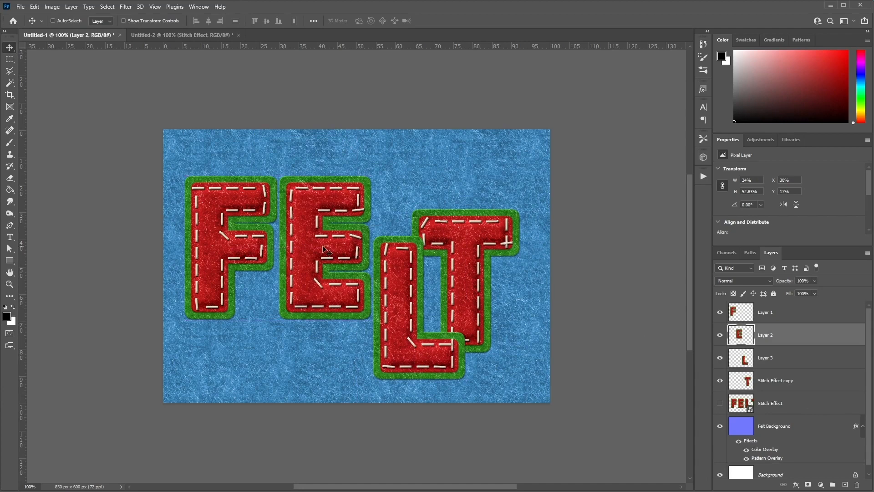
Step: Tilt and arrange the four letters at slightly different angles so they sit tightly together across the middle of the canvas
{"action": "right_click", "coordinate": [228, 251]}
{"action": "left_click", "coordinate": [227, 228]}
{"action": "left_click_drag", "start_coordinate": [227, 247], "coordinate": [286, 283]}
Step: Add a Multiply Drop Shadow to the F layer with 43% opacity, 8 px distance and 16 px size, and apply the layer style
{"action": "left_click", "coordinate": [765, 312]}
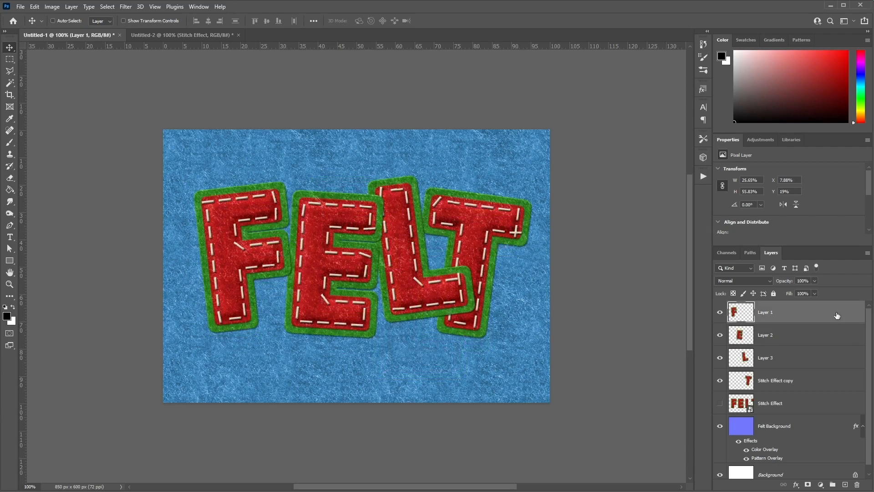
{"action": "right_click", "coordinate": [770, 308]}
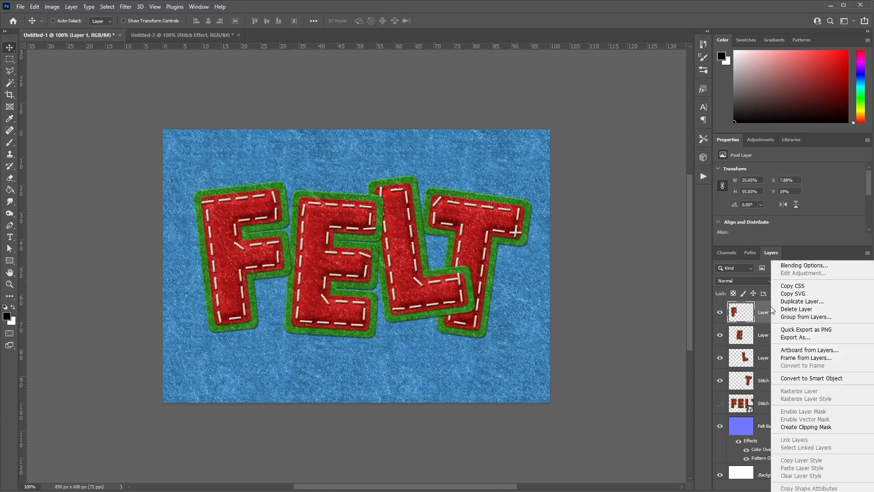
{"action": "left_click", "coordinate": [794, 269]}
{"action": "left_click_drag", "start_coordinate": [576, 117], "coordinate": [545, 104]}
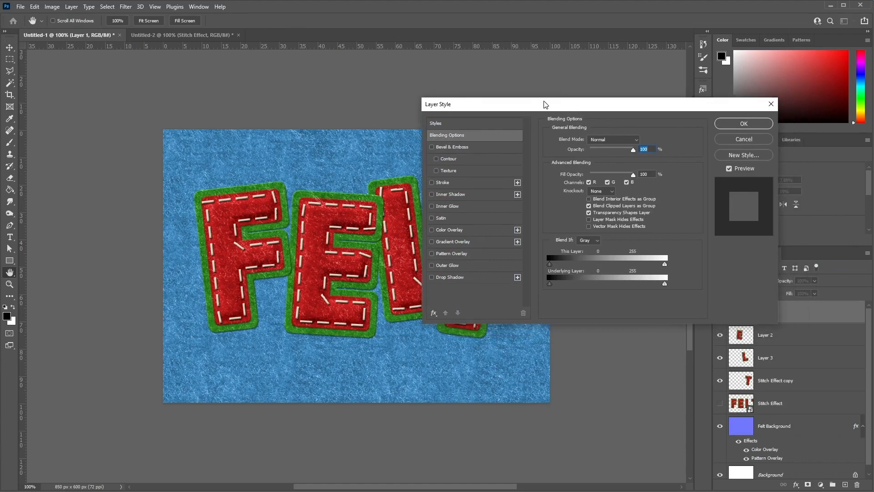
{"action": "left_click", "coordinate": [454, 280]}
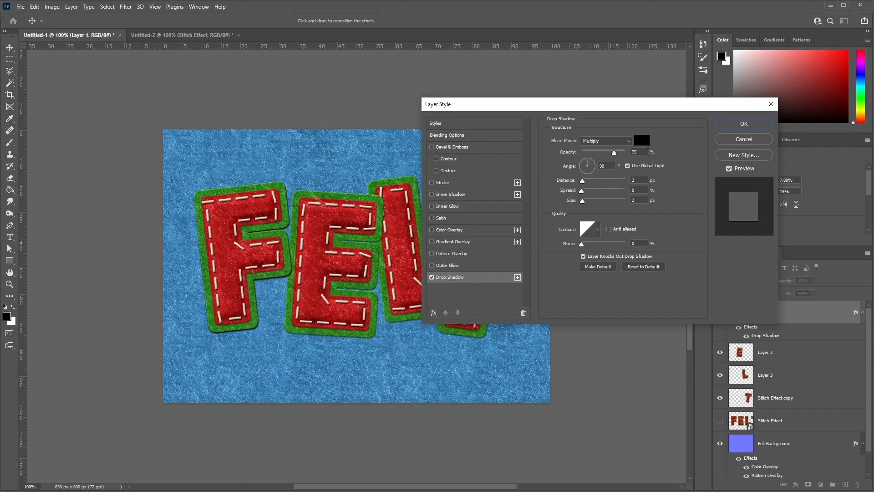
{"action": "left_click", "coordinate": [636, 152]}
{"action": "type", "text": "43"}
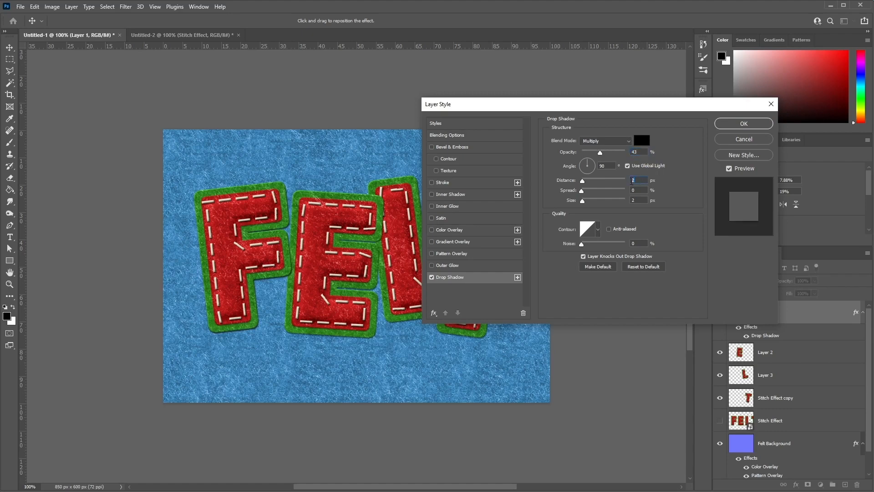
{"action": "type", "text": "8"}
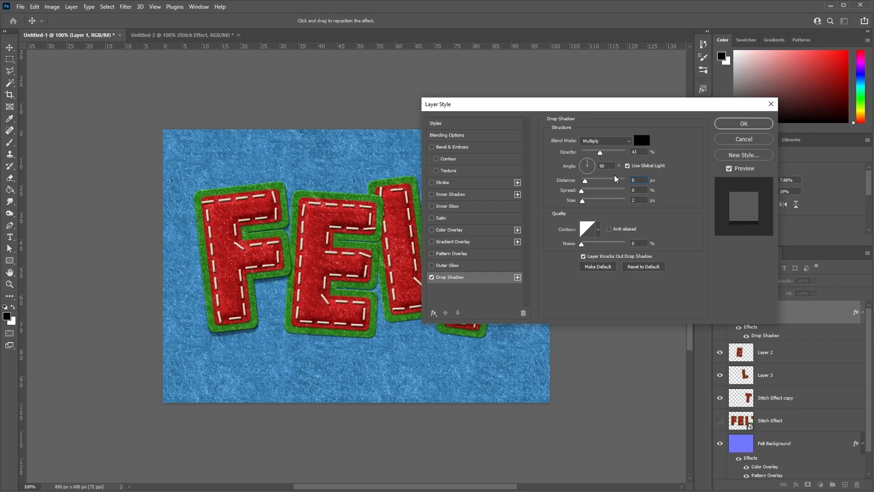
{"action": "left_click", "coordinate": [582, 200]}
{"action": "type", "text": "16"}
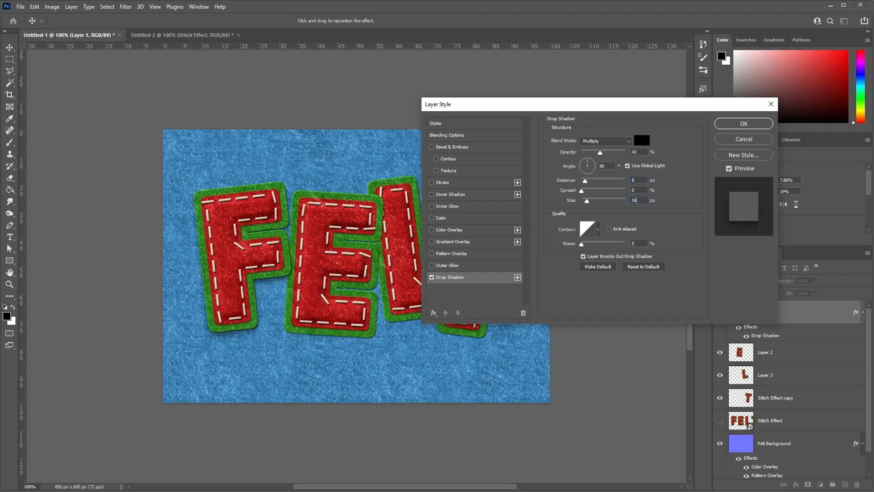
{"action": "left_click", "coordinate": [738, 127]}
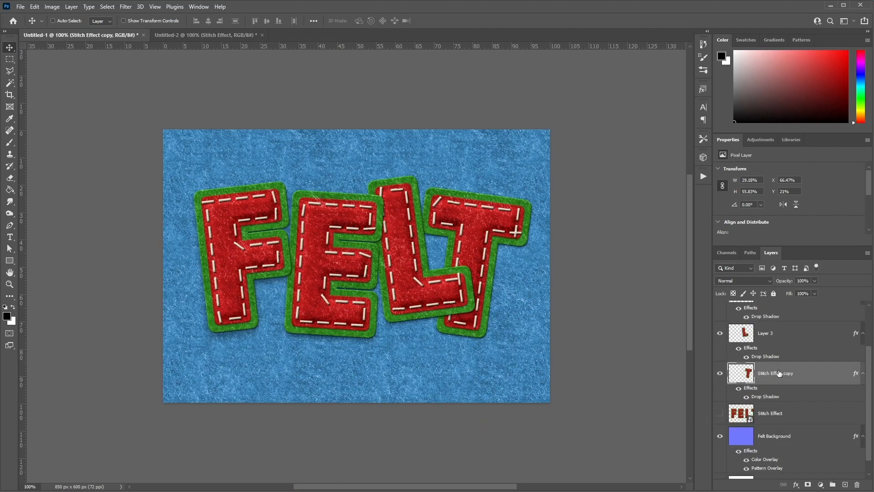
Step: Add a Hue/Saturation adjustment layer above the letter T and clip it to that layer
{"action": "left_click", "coordinate": [761, 140]}
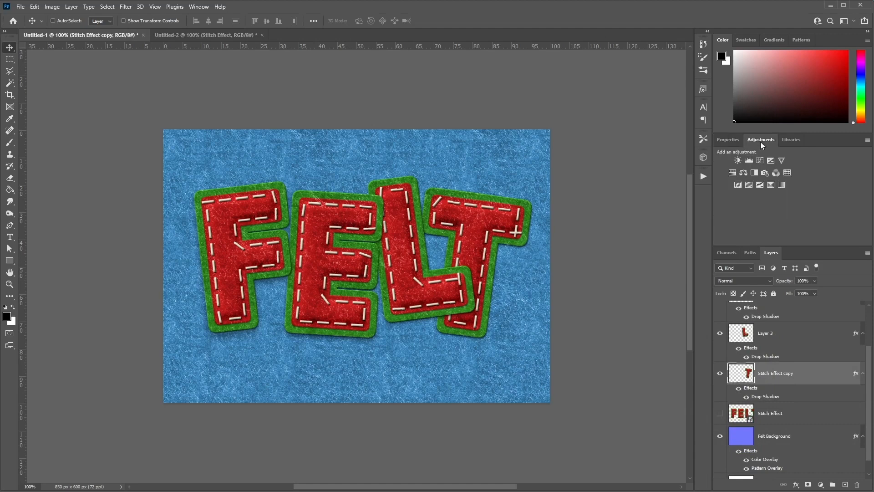
{"action": "left_click", "coordinate": [732, 173]}
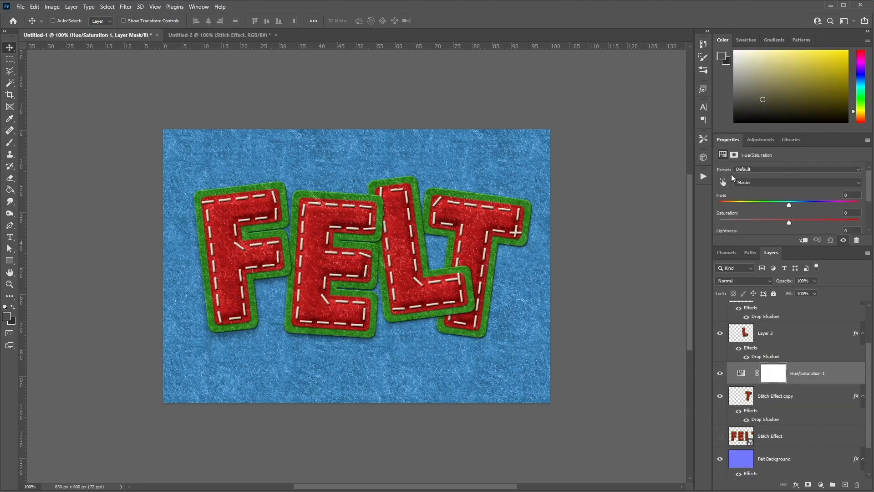
{"action": "left_click", "coordinate": [803, 241]}
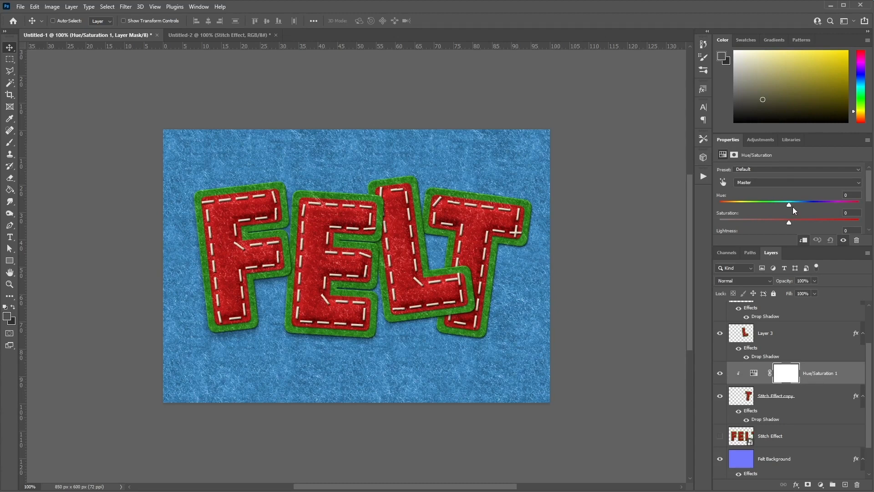
Step: Shift only the Reds hue to +60 in the Hue/Saturation adjustment clipped to the letter T
{"action": "left_click", "coordinate": [795, 182]}
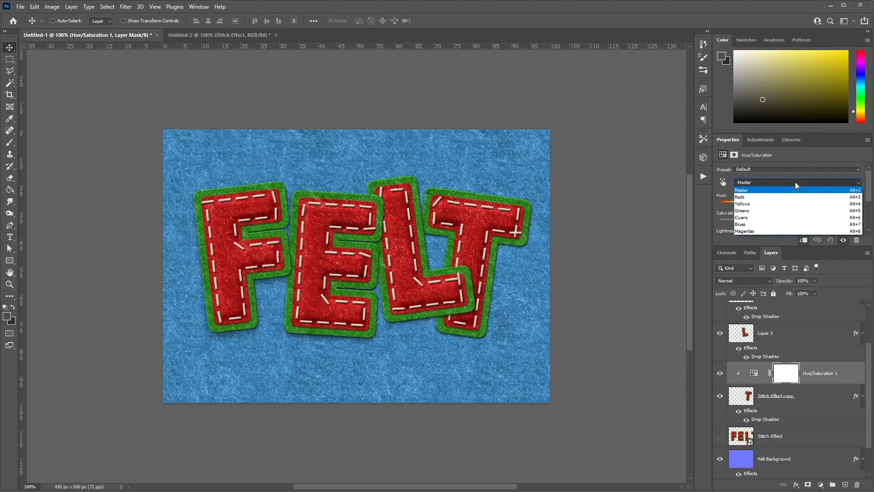
{"action": "left_click", "coordinate": [745, 197]}
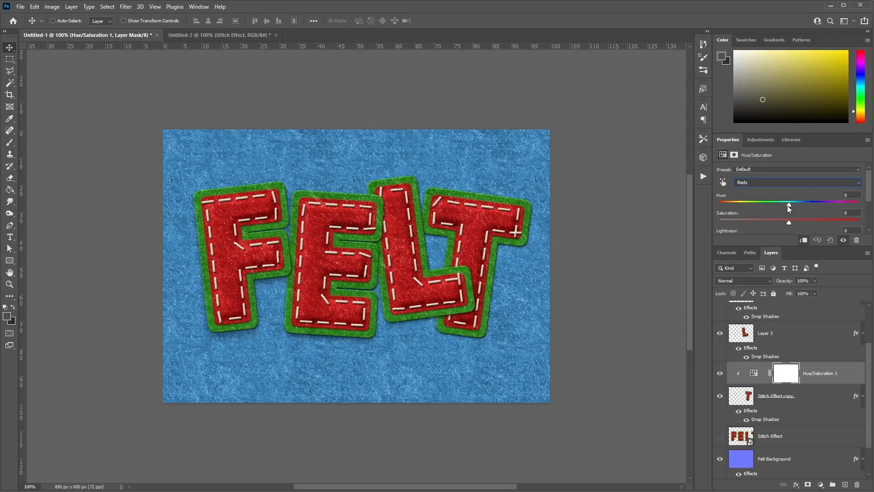
{"action": "left_click_drag", "start_coordinate": [789, 207], "coordinate": [828, 198]}
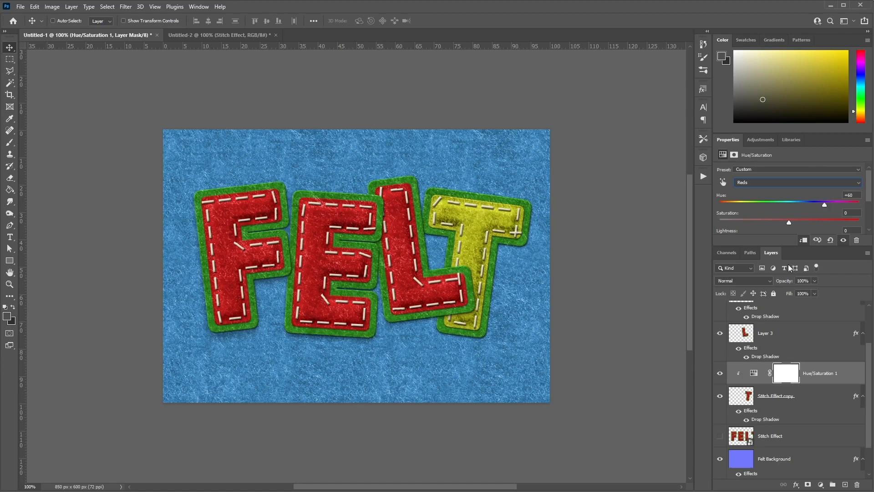
Step: Add a Hue/Saturation adjustment layer above the letter E and clip it to that layer
{"action": "scroll", "coordinate": [782, 331], "scroll_direction": "up", "scroll_amount": 2}
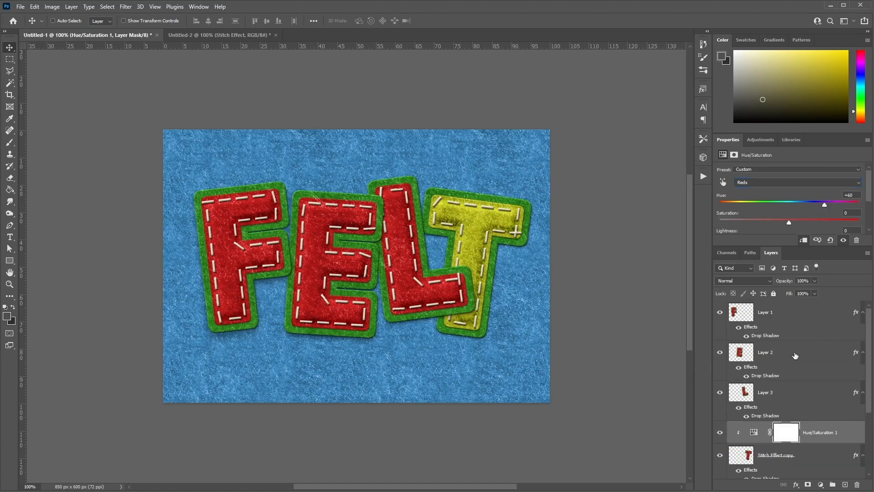
{"action": "left_click", "coordinate": [792, 354]}
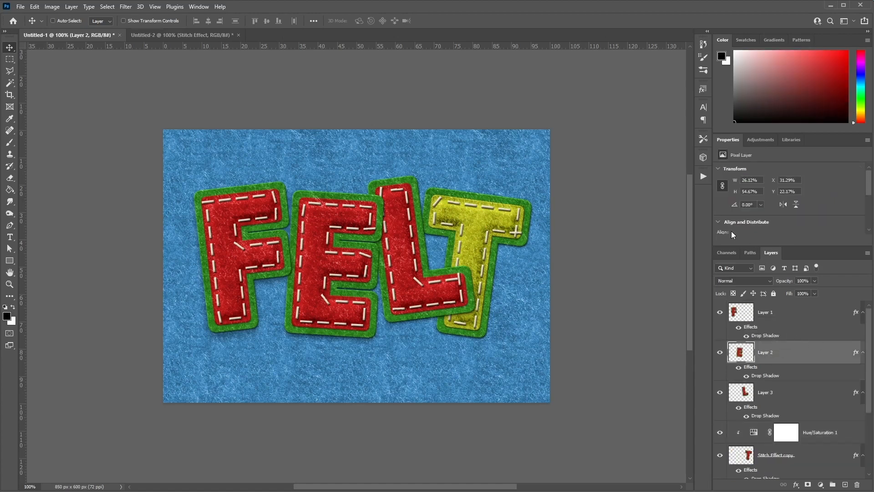
{"action": "left_click", "coordinate": [755, 140]}
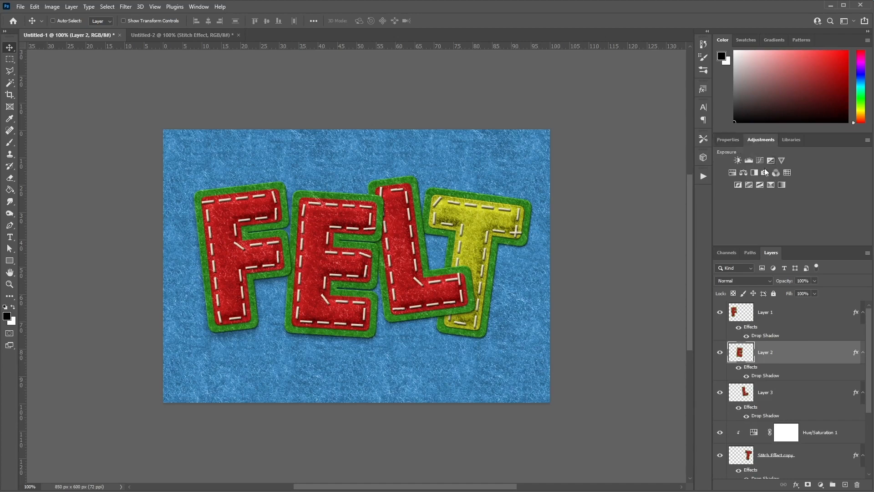
{"action": "left_click", "coordinate": [730, 174]}
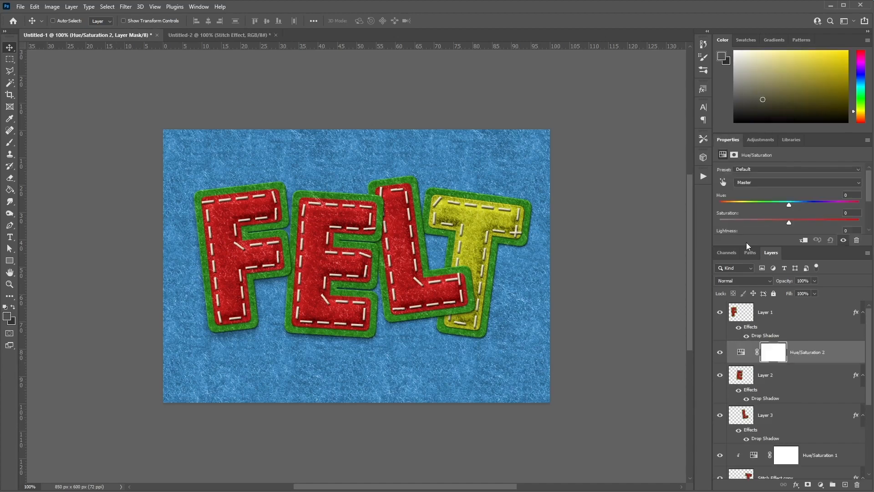
{"action": "left_click", "coordinate": [804, 240]}
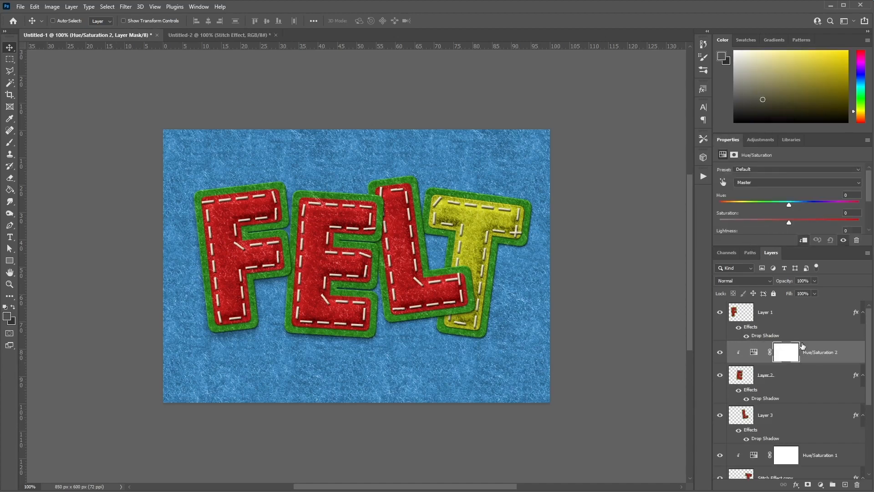
Step: Reset the trial Master hue shift on the E's Hue/Saturation adjustment and raise the hue of its Reds only
{"action": "left_click_drag", "start_coordinate": [789, 206], "coordinate": [820, 205]}
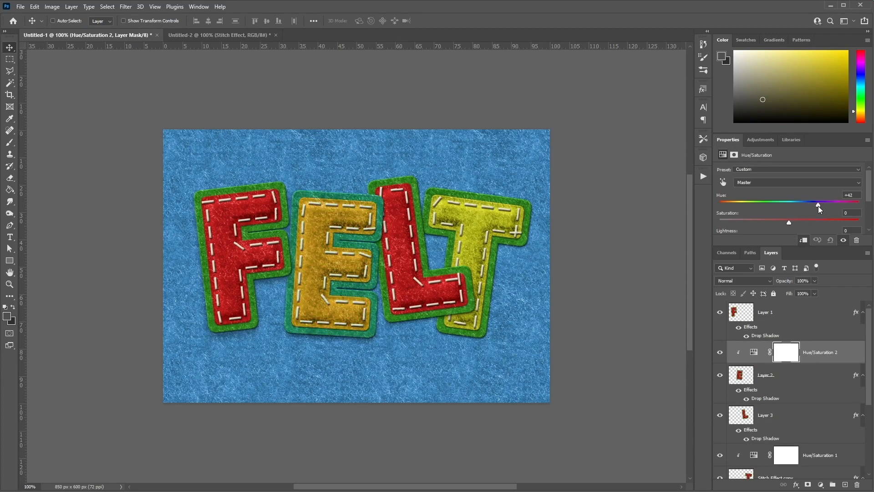
{"action": "left_click", "coordinate": [831, 240]}
{"action": "left_click", "coordinate": [829, 183]}
{"action": "left_click", "coordinate": [819, 197]}
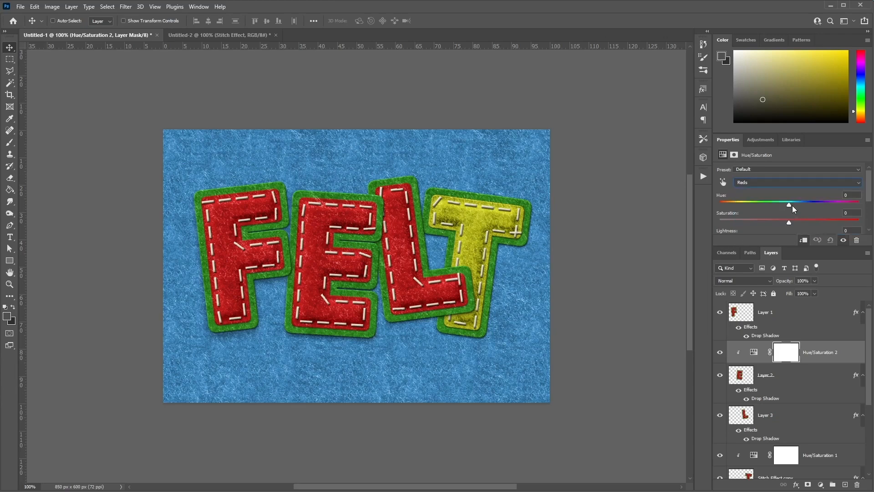
{"action": "left_click_drag", "start_coordinate": [793, 206], "coordinate": [831, 207]}
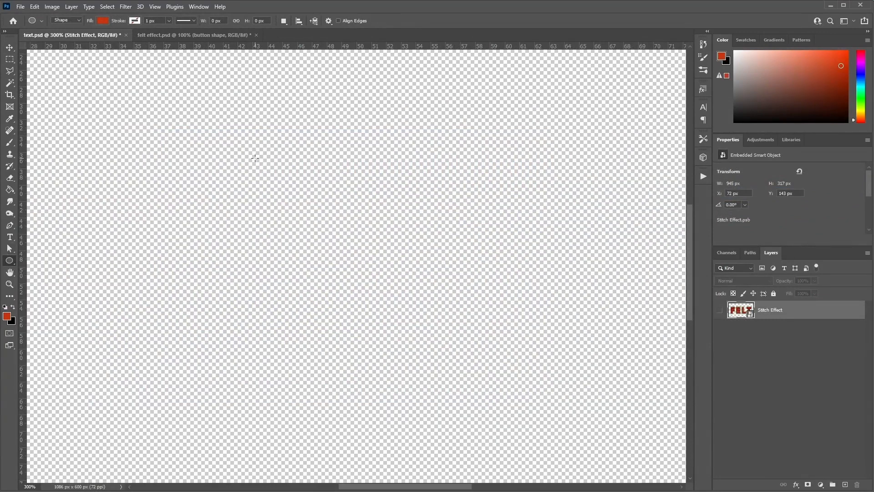
Step: Draw a red circle about 129 px wide and add a Multiply Drop Shadow with 75% opacity, 5 px distance and 5 px size
{"action": "left_click_drag", "start_coordinate": [255, 158], "coordinate": [480, 332]}
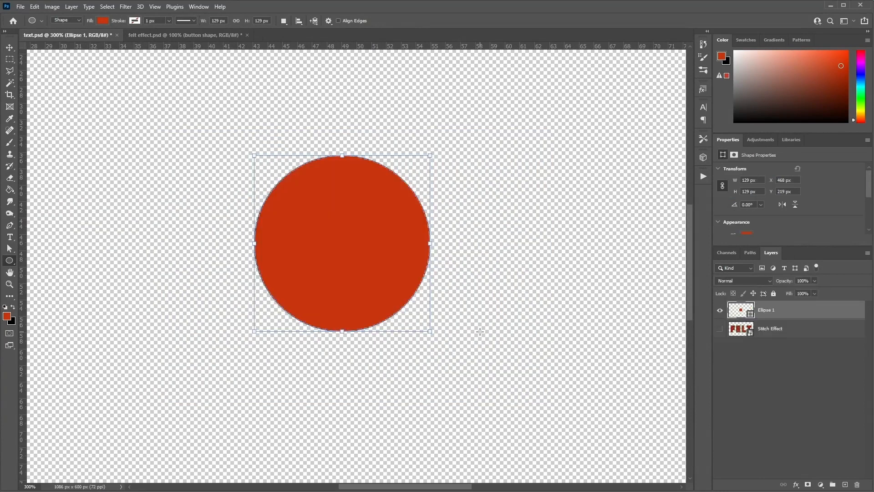
{"action": "right_click", "coordinate": [791, 308]}
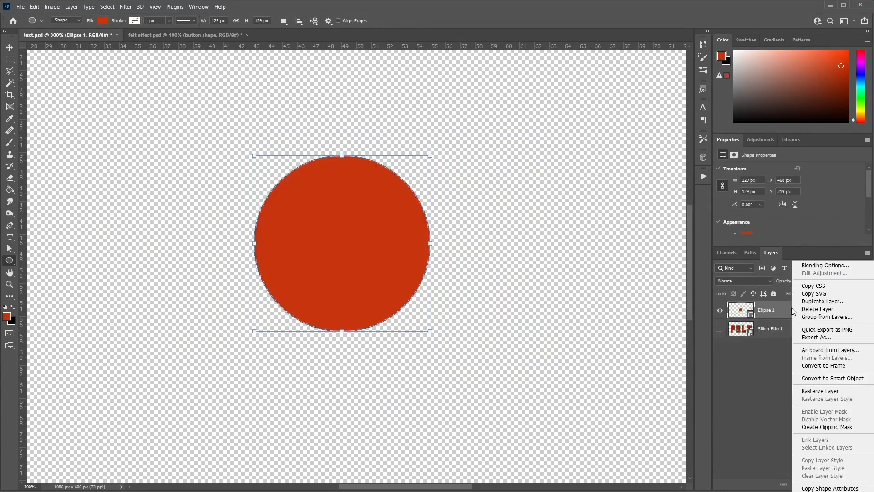
{"action": "left_click", "coordinate": [831, 268]}
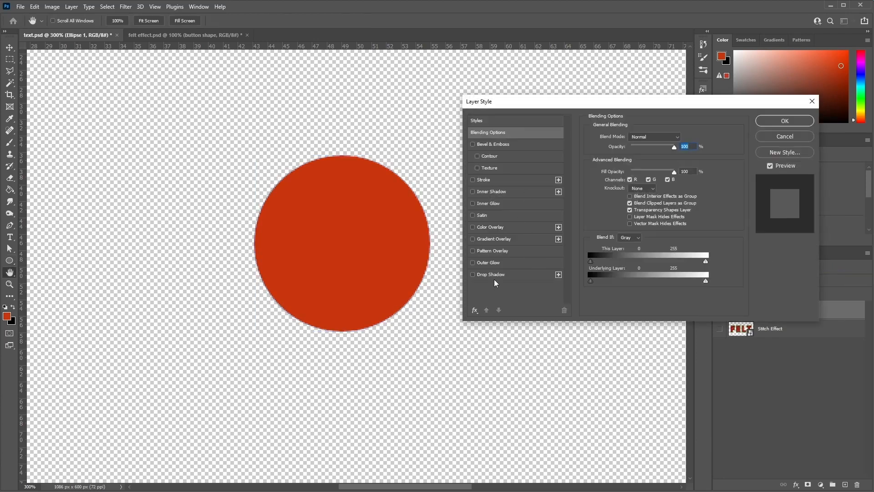
{"action": "left_click", "coordinate": [495, 274]}
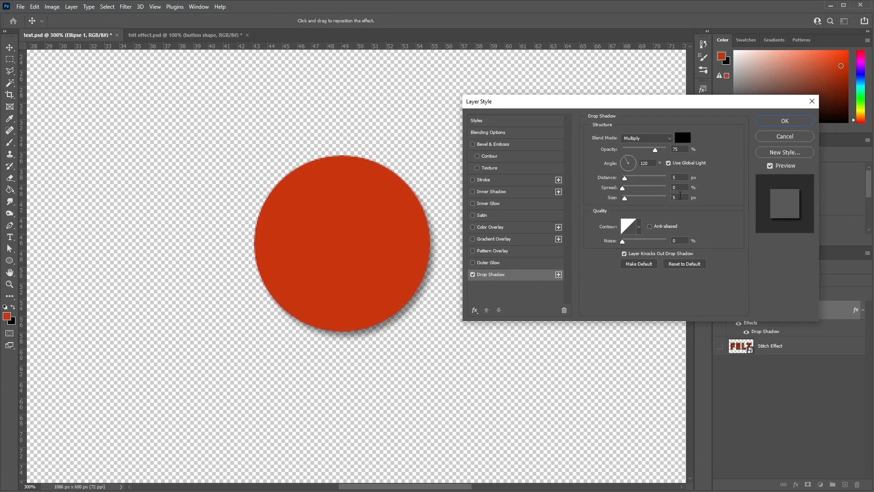
Step: Add a Color Overlay to the circle in c8350d with Normal blend mode and 100% opacity
{"action": "left_click", "coordinate": [501, 232]}
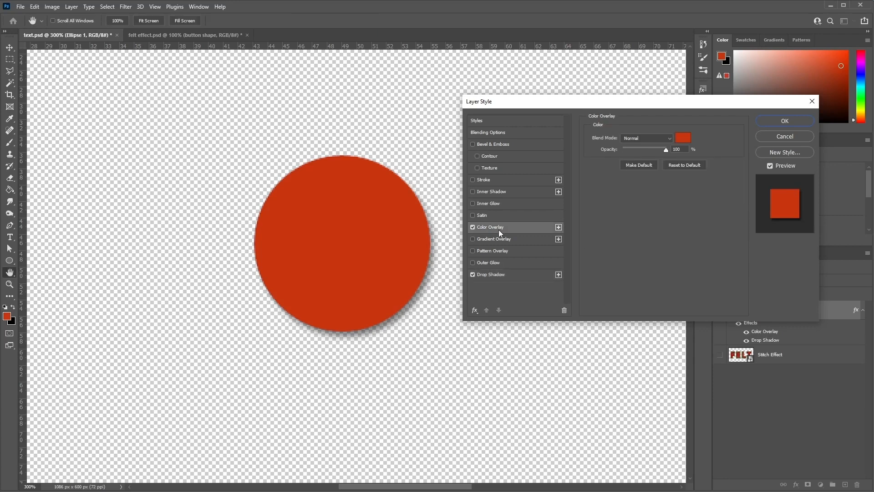
{"action": "left_click", "coordinate": [682, 139]}
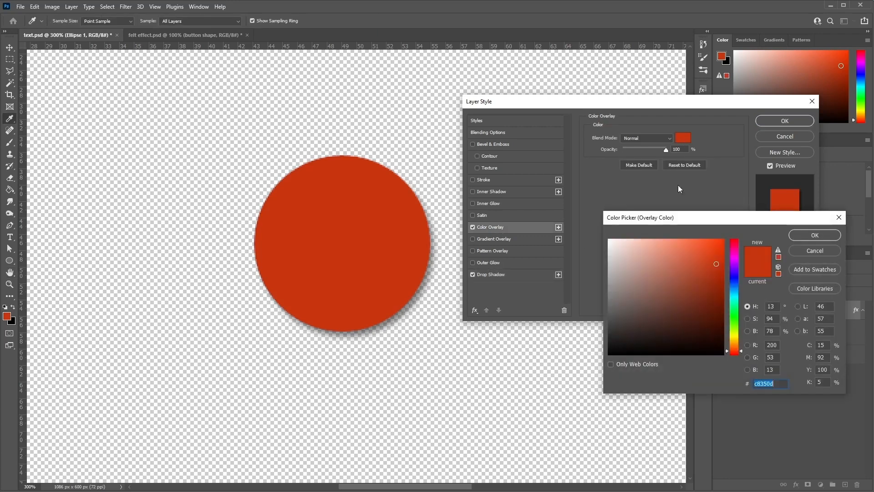
{"action": "left_click", "coordinate": [779, 383]}
{"action": "double_click", "coordinate": [779, 383]}
{"action": "left_click", "coordinate": [758, 387]}
{"action": "left_click", "coordinate": [810, 237]}
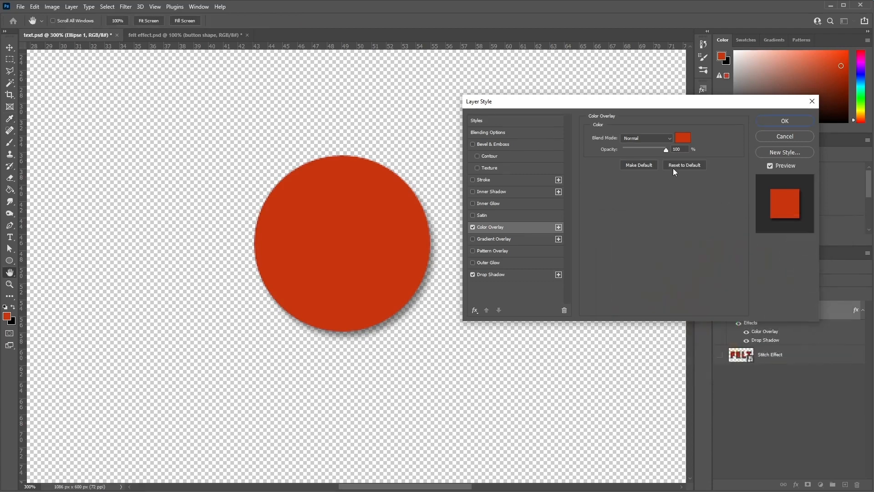
{"action": "left_click", "coordinate": [659, 139]}
{"action": "left_click", "coordinate": [659, 146]}
Step: Add a Smooth Inner Bevel with 5 px size, 75% Overlay highlight and 53% Multiply shadow, apply the style and rasterize the circle layer
{"action": "left_click", "coordinate": [511, 144]}
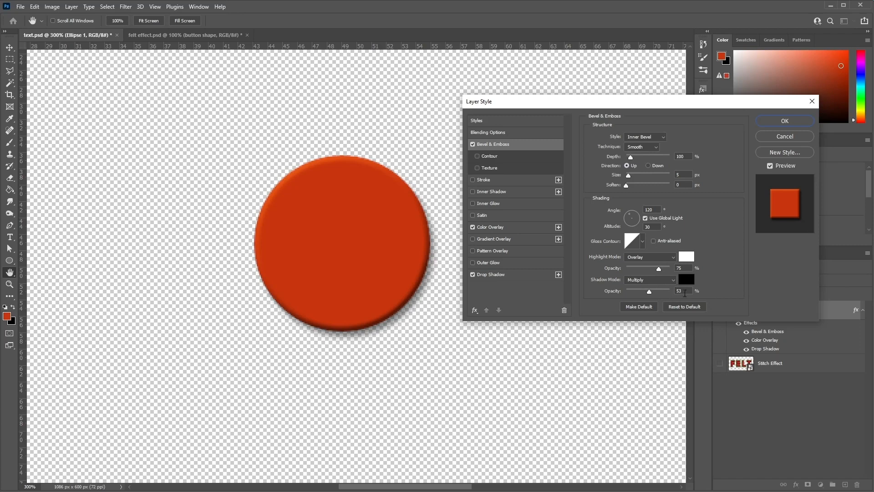
{"action": "left_click", "coordinate": [779, 119]}
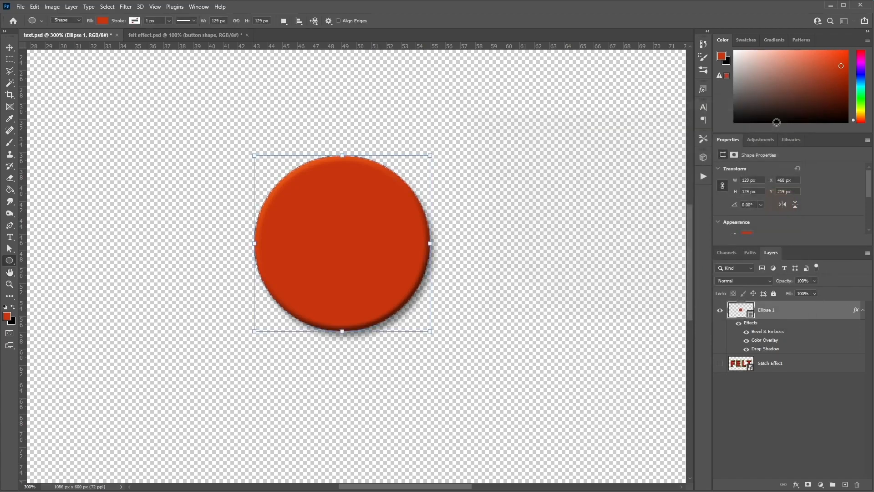
{"action": "right_click", "coordinate": [768, 311]}
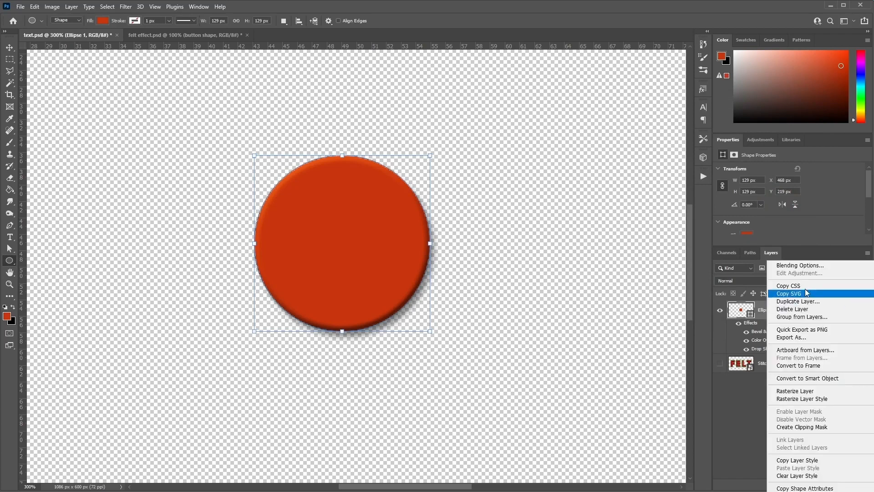
{"action": "left_click", "coordinate": [827, 393]}
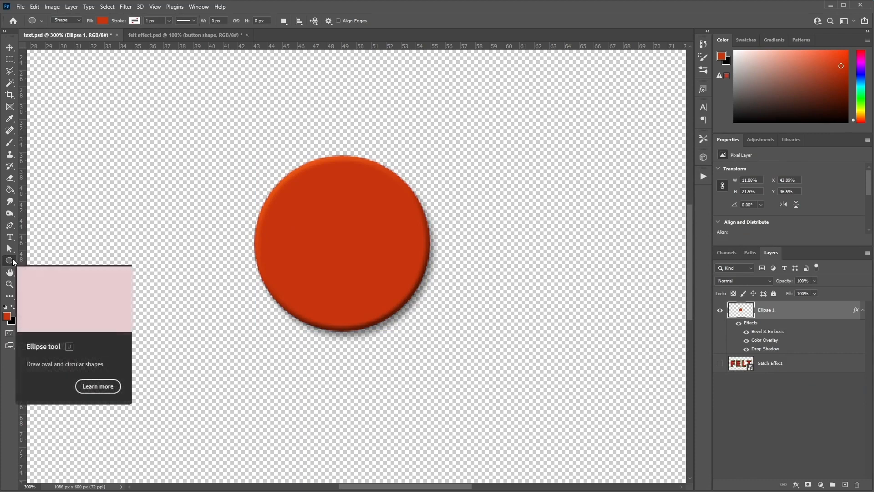
Step: Draw a circle about 29 px wide to the right of the large one, duplicate it and place the copy beside it
{"action": "left_click_drag", "start_coordinate": [474, 197], "coordinate": [513, 236]}
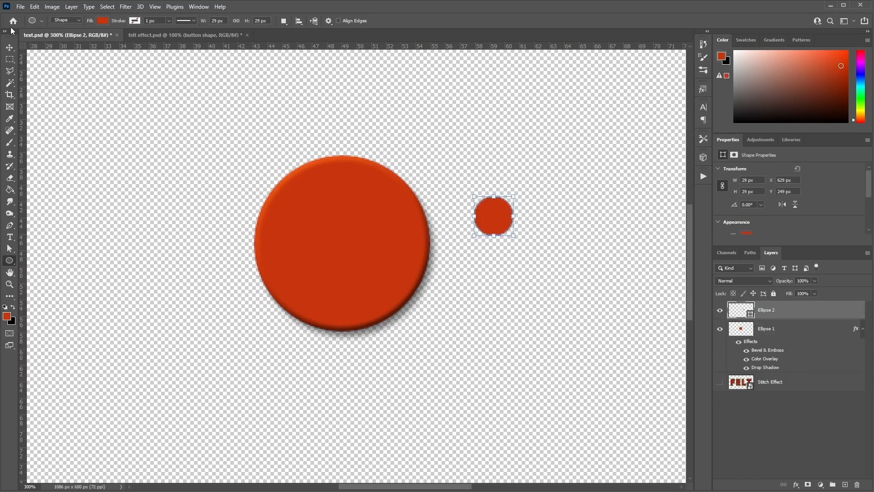
{"action": "left_click", "coordinate": [10, 48]}
{"action": "right_click", "coordinate": [786, 314]}
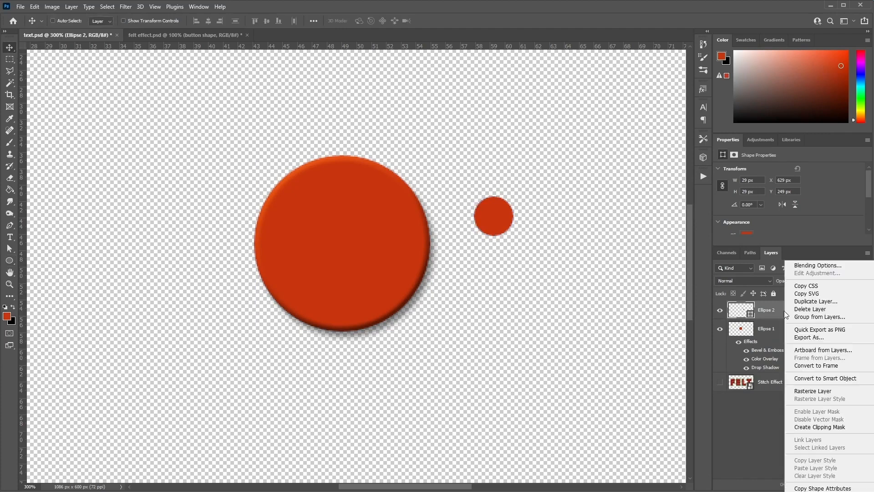
{"action": "left_click", "coordinate": [838, 304]}
{"action": "left_click", "coordinate": [657, 195]}
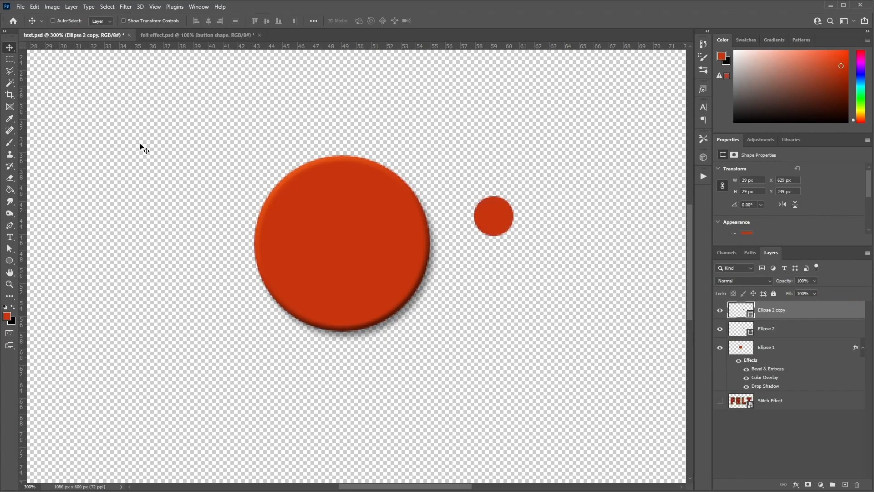
{"action": "left_click_drag", "start_coordinate": [521, 213], "coordinate": [565, 224]}
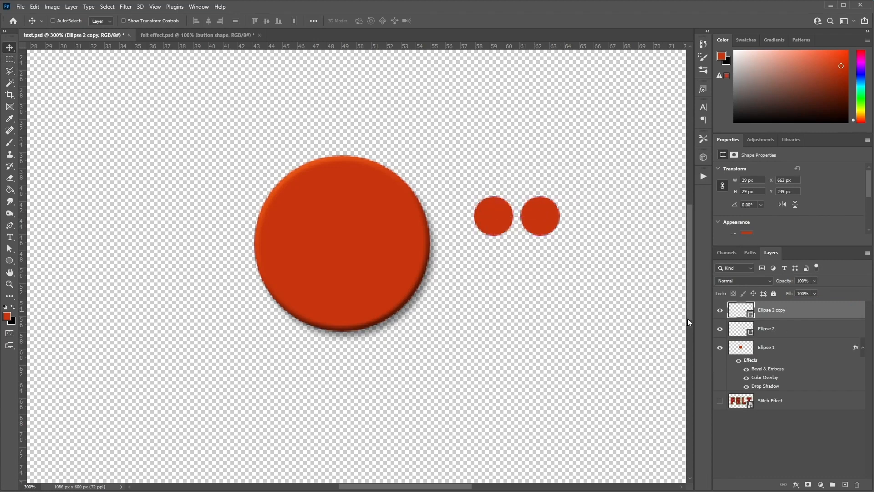
Step: Duplicate the two small circles together and place the copies directly below them to form a two-by-two arrangement
{"action": "left_click", "coordinate": [804, 333], "text": "shift"}
{"action": "right_click", "coordinate": [805, 332]}
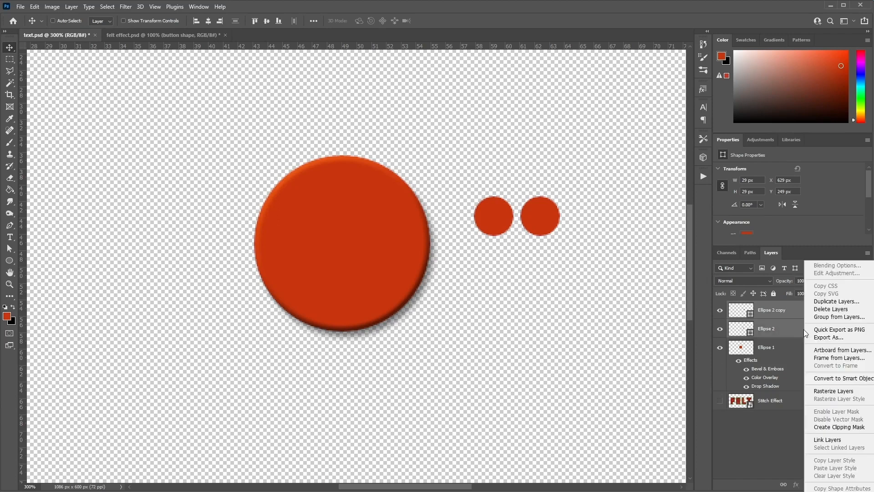
{"action": "left_click", "coordinate": [819, 301]}
{"action": "left_click", "coordinate": [667, 190]}
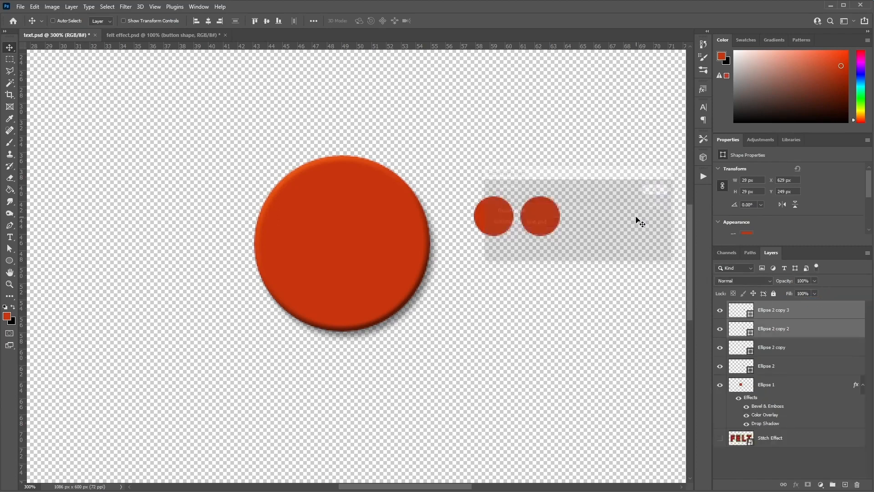
{"action": "left_click_drag", "start_coordinate": [591, 188], "coordinate": [587, 233]}
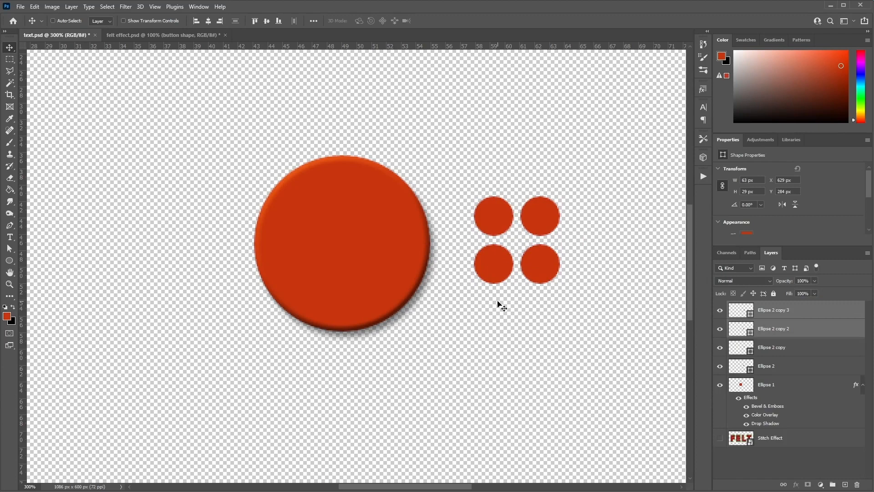
{"action": "key", "text": "Up"}
{"action": "key", "text": "Up"}
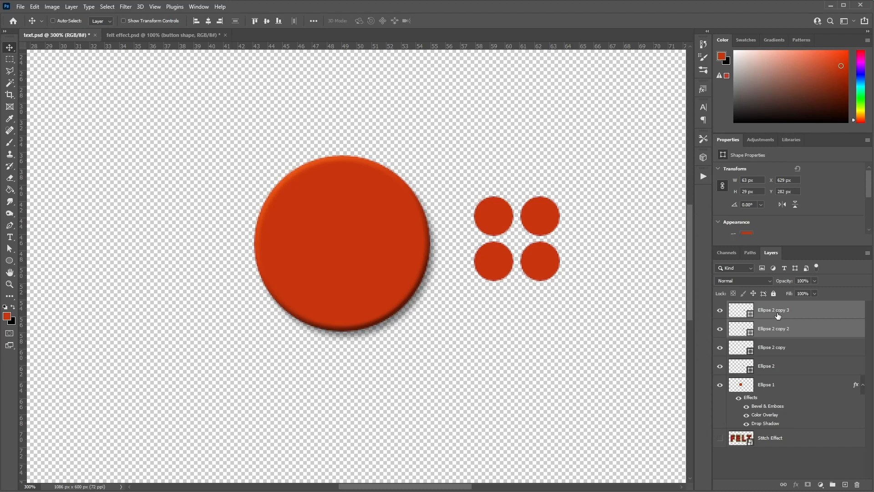
{"action": "key", "text": "Down"}
{"action": "key", "text": "Down"}
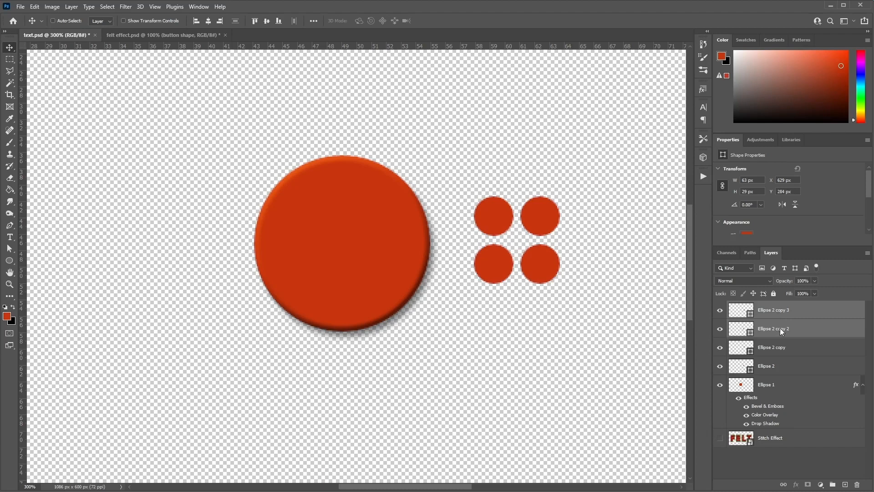
Step: Select the four small circle layers and merge them into a single shape layer with Merge Shapes
{"action": "right_click", "coordinate": [779, 328]}
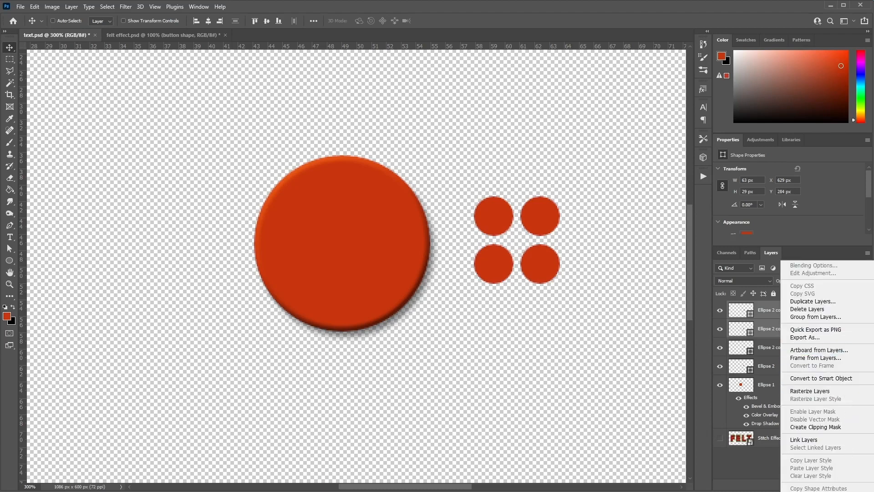
{"action": "left_click", "coordinate": [779, 354]}
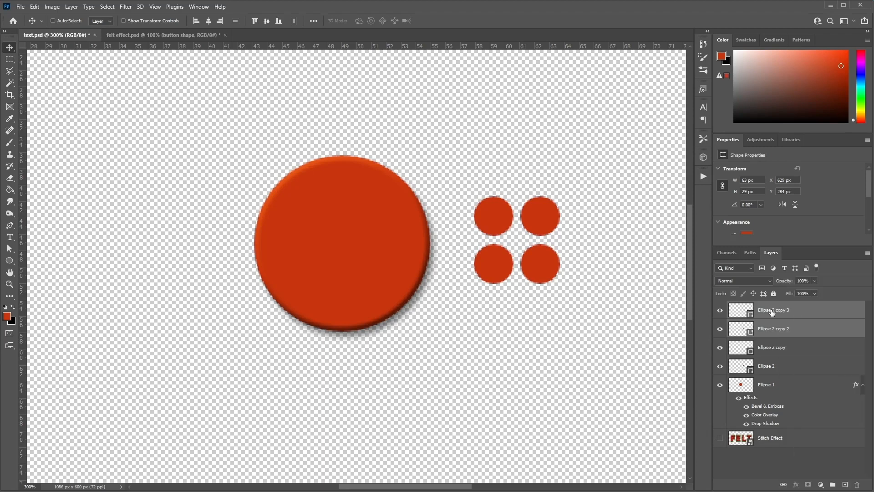
{"action": "left_click", "coordinate": [773, 311]}
{"action": "left_click", "coordinate": [773, 367]}
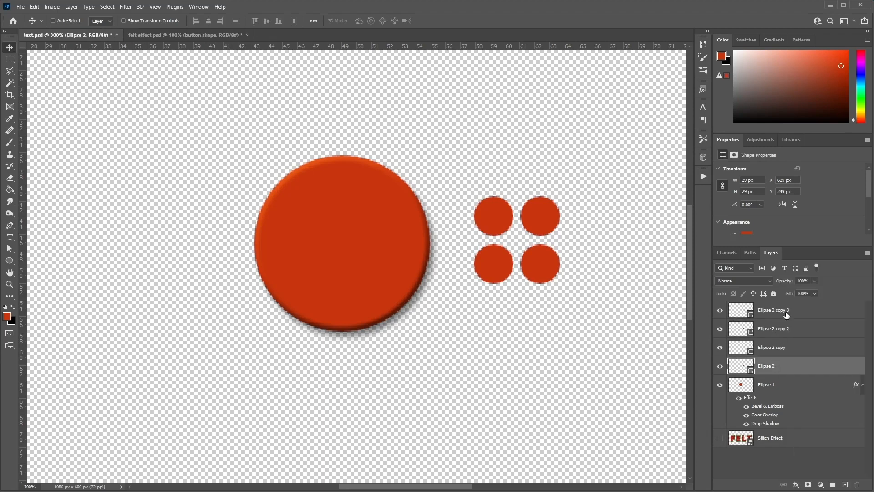
{"action": "left_click", "coordinate": [783, 312], "text": "shift"}
{"action": "right_click", "coordinate": [783, 313]}
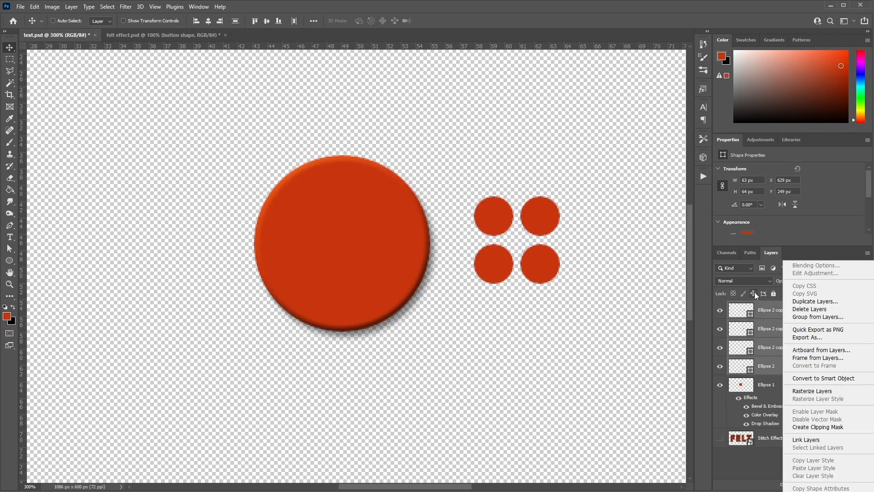
{"action": "left_click", "coordinate": [764, 268]}
{"action": "left_click_drag", "start_coordinate": [771, 253], "coordinate": [593, 27]}
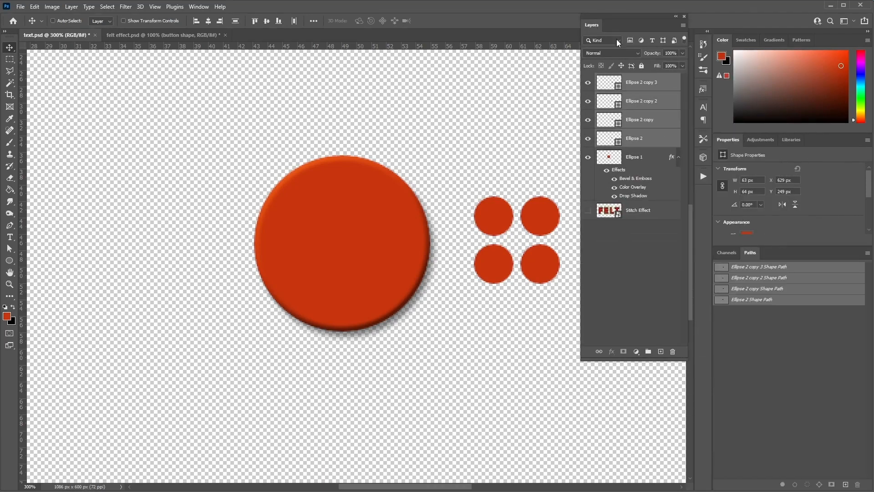
{"action": "right_click", "coordinate": [638, 85]}
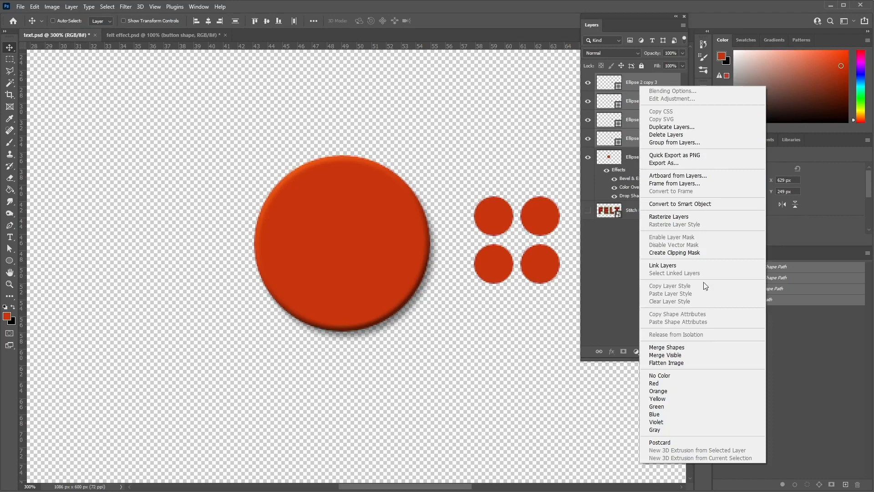
{"action": "left_click", "coordinate": [710, 347]}
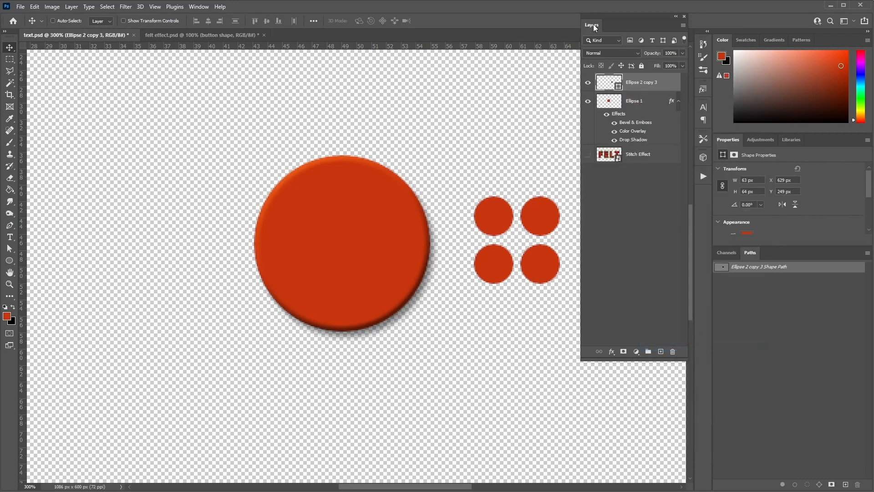
Step: Dock the floating Layers panel below Paths, enlarge it, and move the merged four circles onto the large circle
{"action": "left_click_drag", "start_coordinate": [608, 15], "coordinate": [767, 481]}
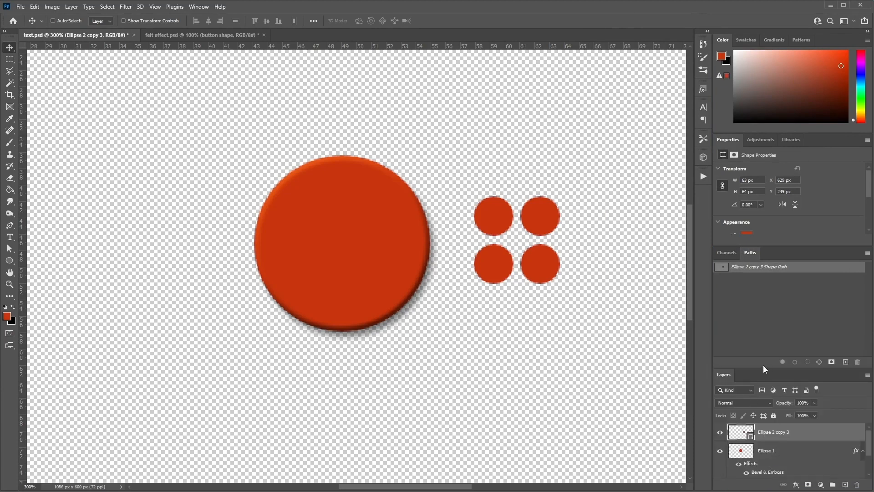
{"action": "left_click_drag", "start_coordinate": [765, 366], "coordinate": [766, 315]}
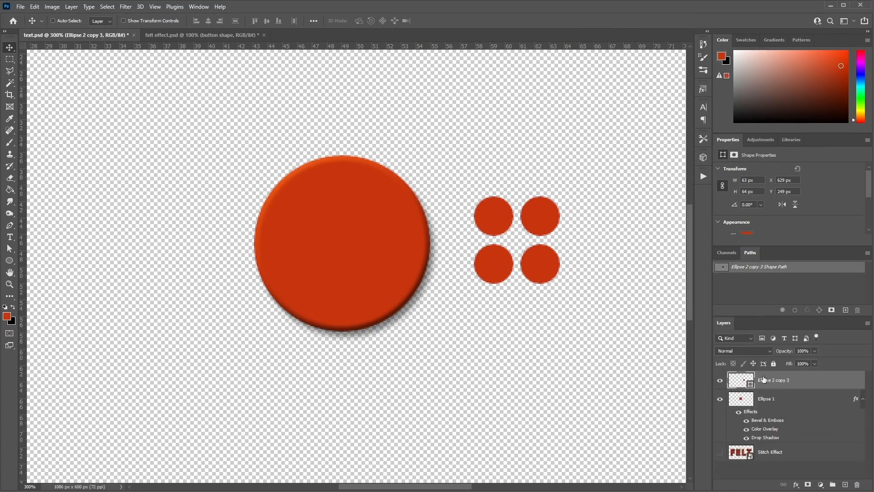
{"action": "left_click_drag", "start_coordinate": [546, 217], "coordinate": [344, 208]}
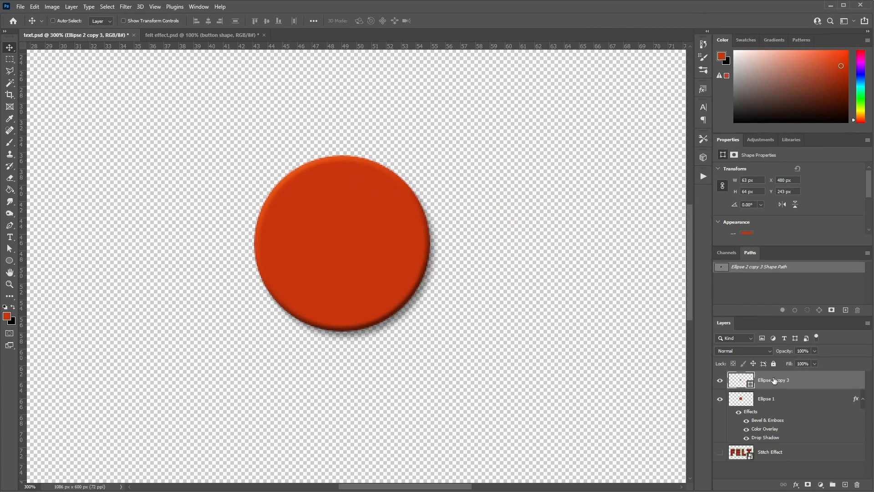
{"action": "right_click", "coordinate": [782, 383]}
{"action": "left_click", "coordinate": [517, 302]}
{"action": "left_click", "coordinate": [742, 382], "text": "ctrl"}
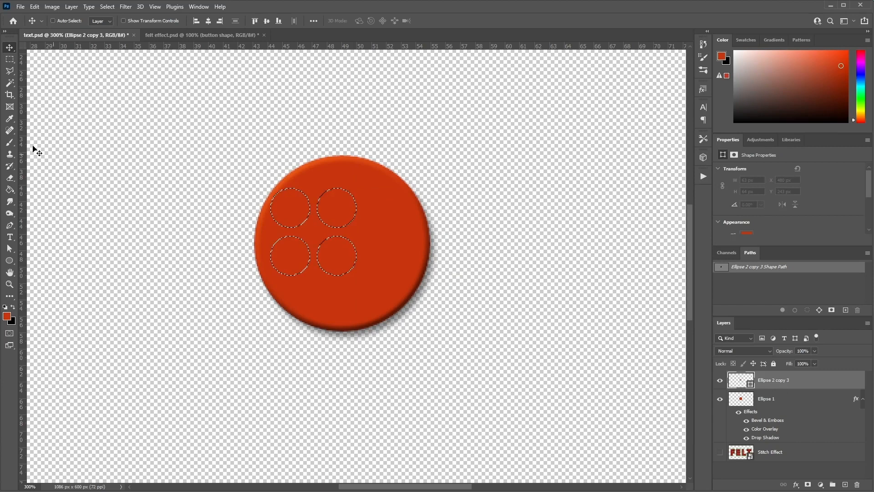
{"action": "left_click", "coordinate": [9, 60]}
{"action": "left_click", "coordinate": [528, 225]}
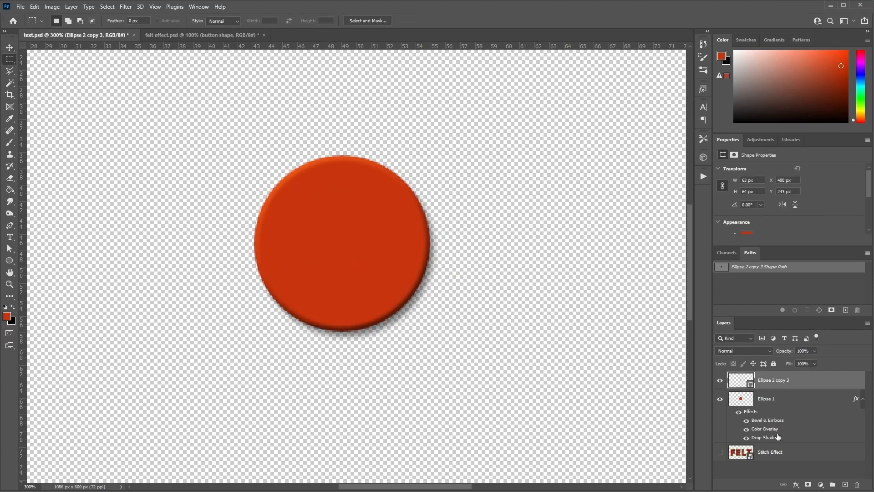
Step: Apply a black 000000 Color Overlay with Normal blend mode and 100% opacity to the merged four-circle layer
{"action": "right_click", "coordinate": [778, 384]}
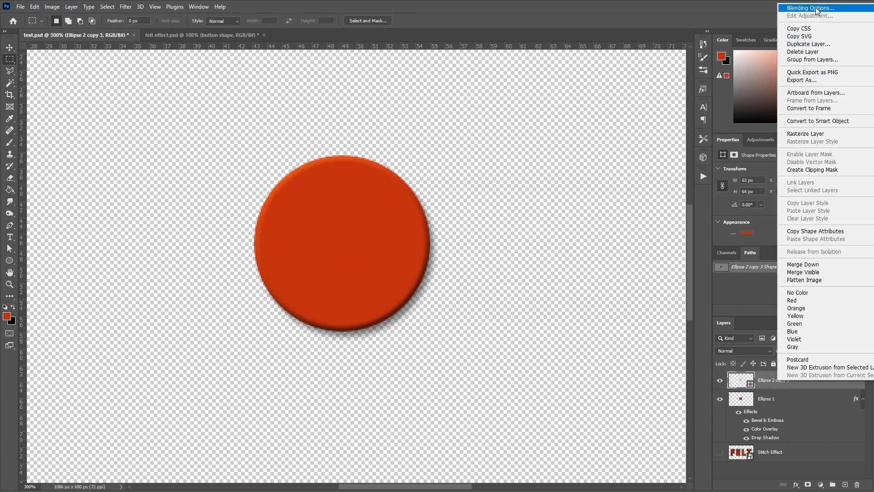
{"action": "left_click", "coordinate": [593, 291]}
{"action": "left_click", "coordinate": [485, 228]}
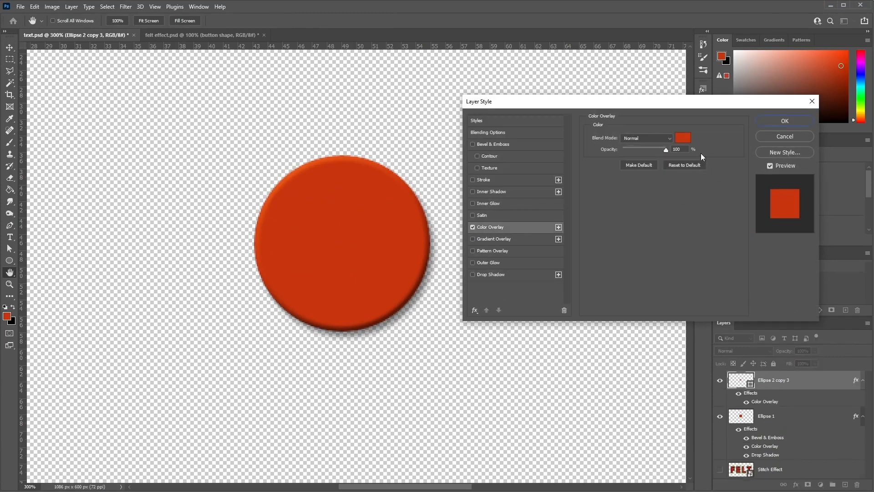
{"action": "left_click", "coordinate": [682, 139]}
{"action": "left_click", "coordinate": [638, 354]}
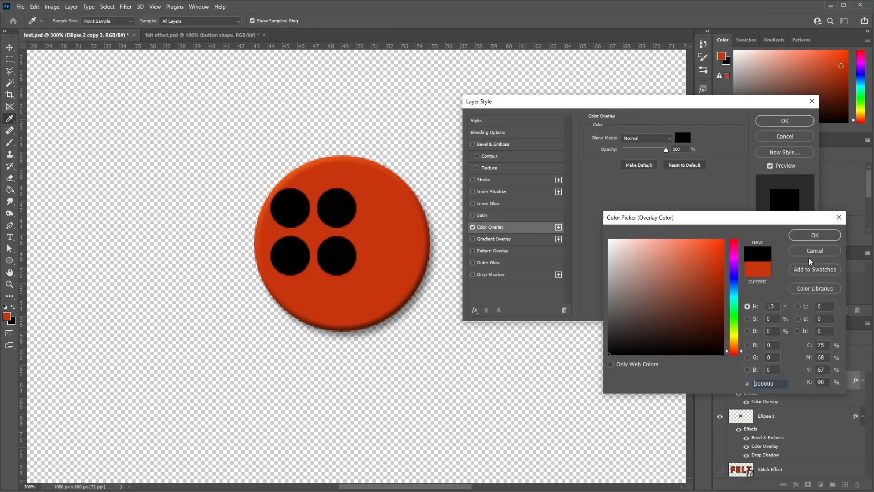
{"action": "left_click", "coordinate": [827, 240]}
{"action": "left_click", "coordinate": [785, 121]}
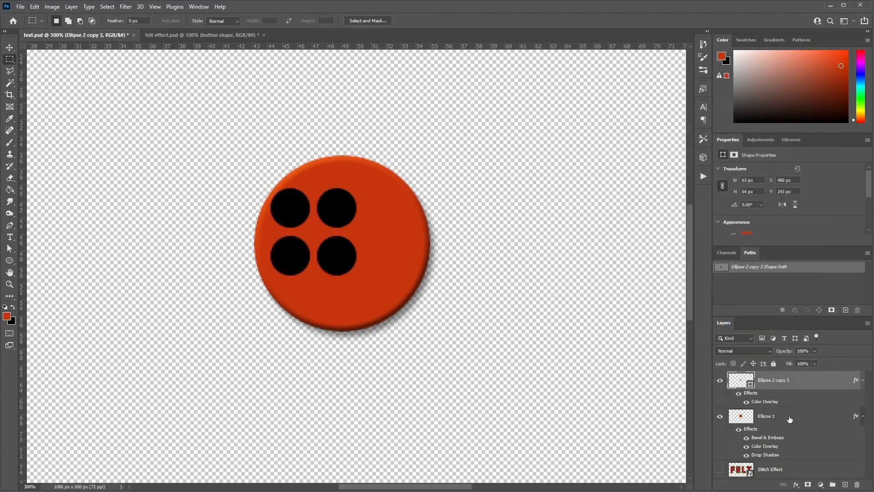
Step: Align the four black circles with the large red circle on both their horizontal and vertical centres
{"action": "left_click", "coordinate": [785, 422], "text": "shift"}
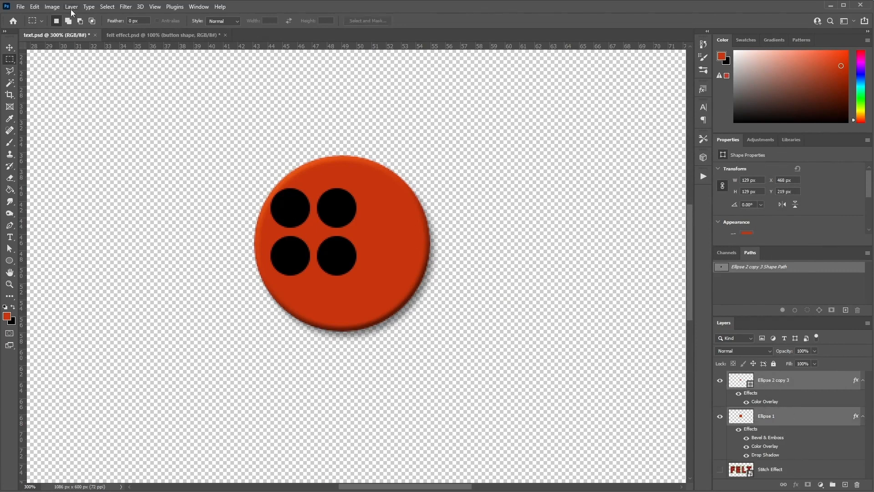
{"action": "left_click", "coordinate": [9, 48]}
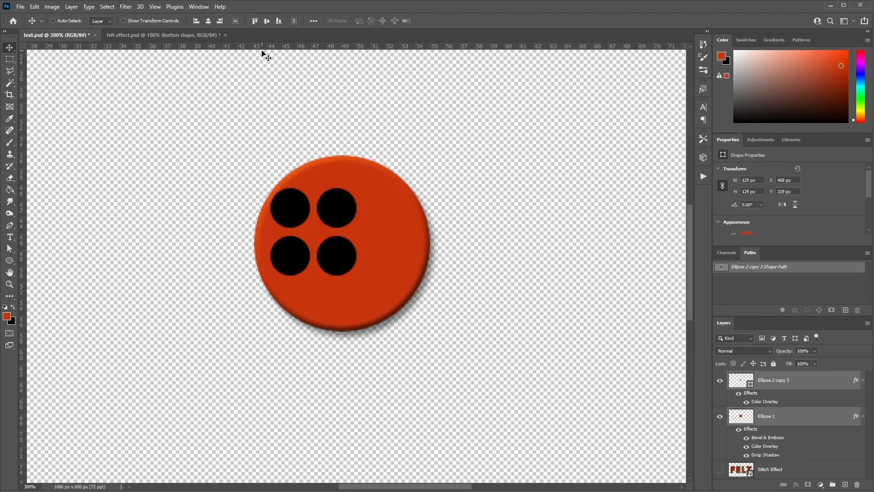
{"action": "left_click", "coordinate": [210, 21]}
{"action": "left_click", "coordinate": [267, 21]}
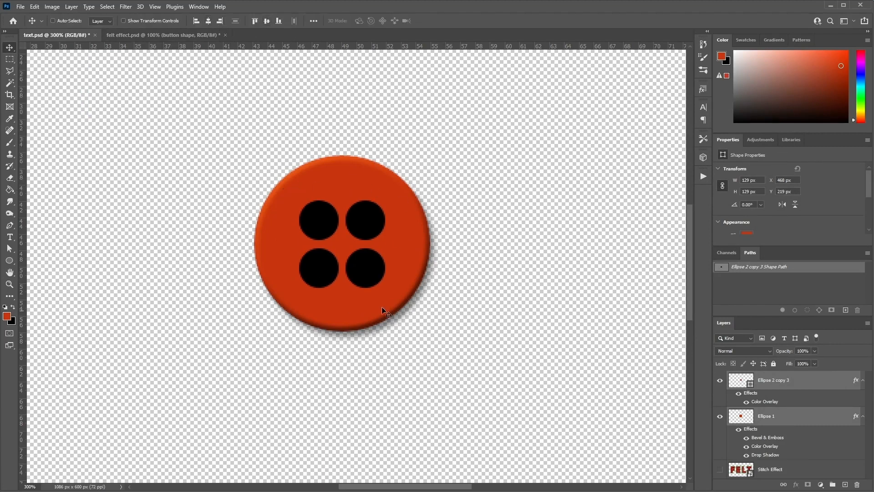
Step: Load the four black circles as a selection, hide their layer and delete the selected areas from the Ellipse 1 layer, leaving nothing selected
{"action": "left_click", "coordinate": [791, 388]}
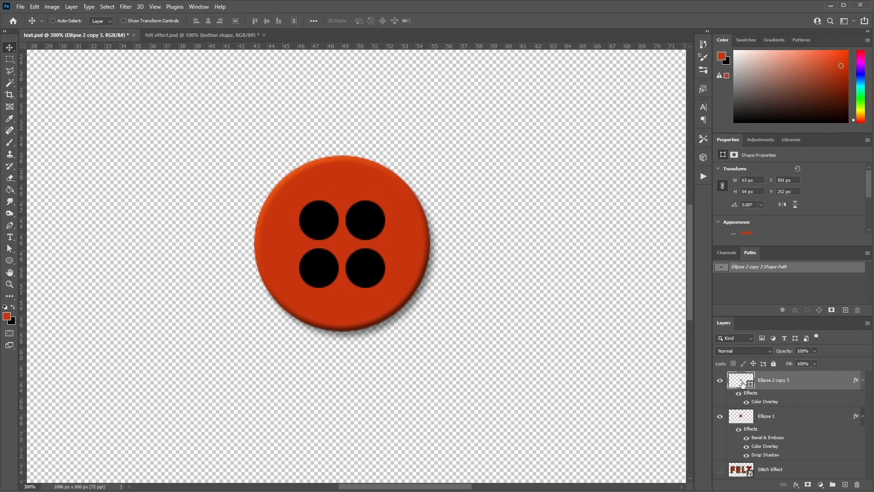
{"action": "key", "text": "ctrl"}
{"action": "left_click", "coordinate": [741, 382], "text": "ctrl"}
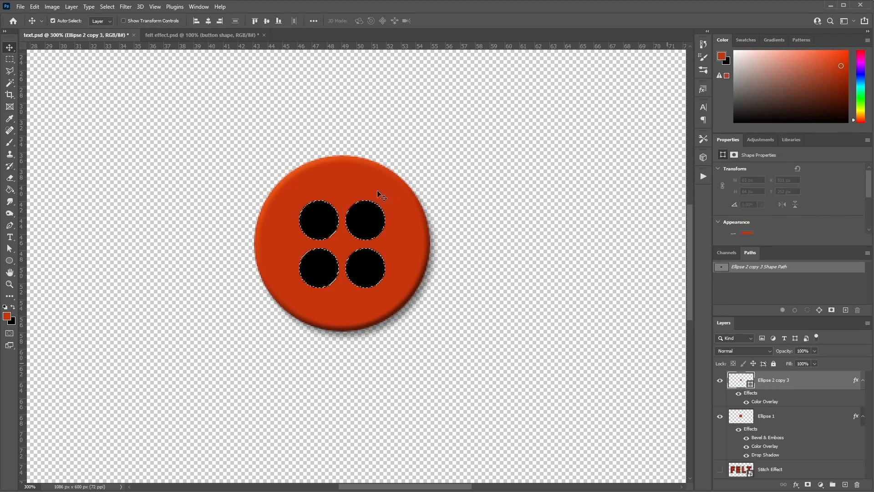
{"action": "left_click", "coordinate": [720, 381]}
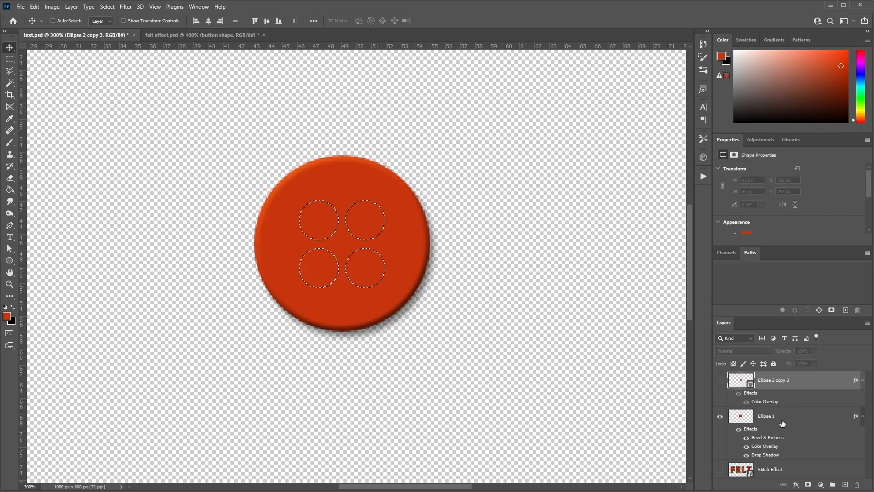
{"action": "left_click", "coordinate": [782, 420]}
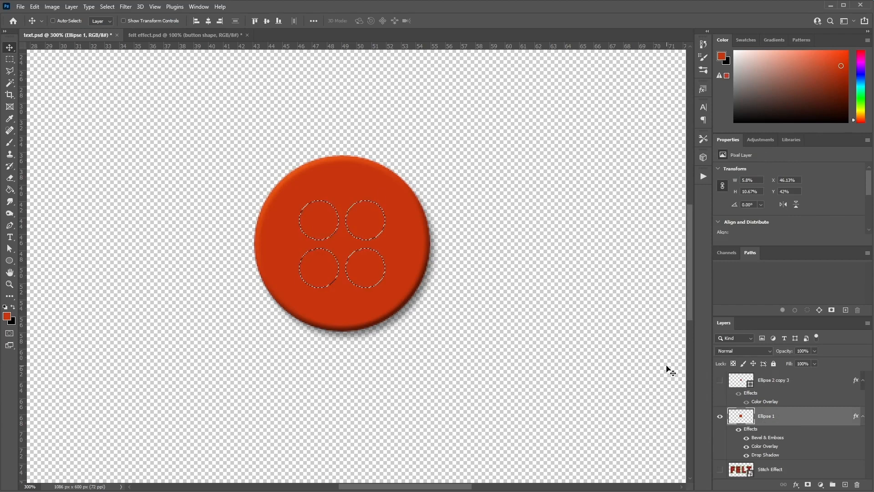
{"action": "key", "text": "Delete"}
{"action": "key", "text": "ctrl+d"}
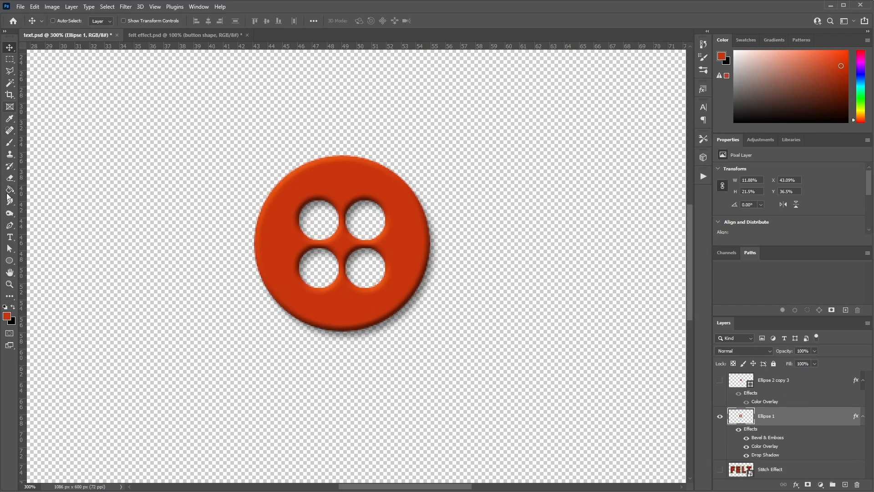
Step: Draw a red circle about 157 px wide, stack it below the Ellipse 1 button layer and position it centrally behind the button
{"action": "left_click", "coordinate": [10, 261]}
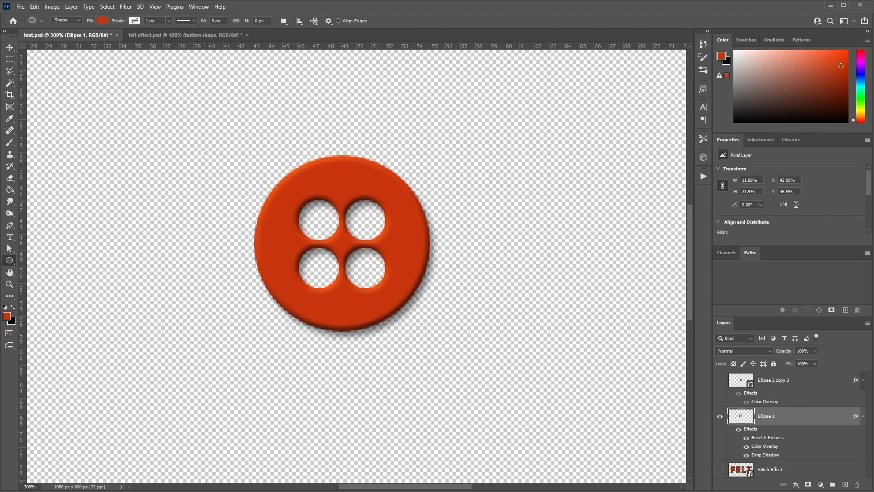
{"action": "left_click_drag", "start_coordinate": [227, 148], "coordinate": [493, 363]}
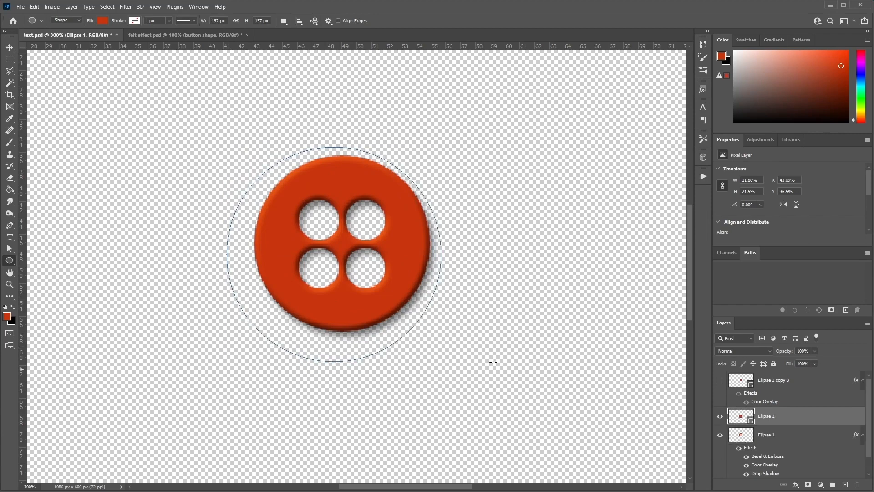
{"action": "left_click", "coordinate": [5, 50]}
{"action": "left_click_drag", "start_coordinate": [802, 417], "coordinate": [804, 461]}
{"action": "left_click_drag", "start_coordinate": [431, 219], "coordinate": [434, 204]}
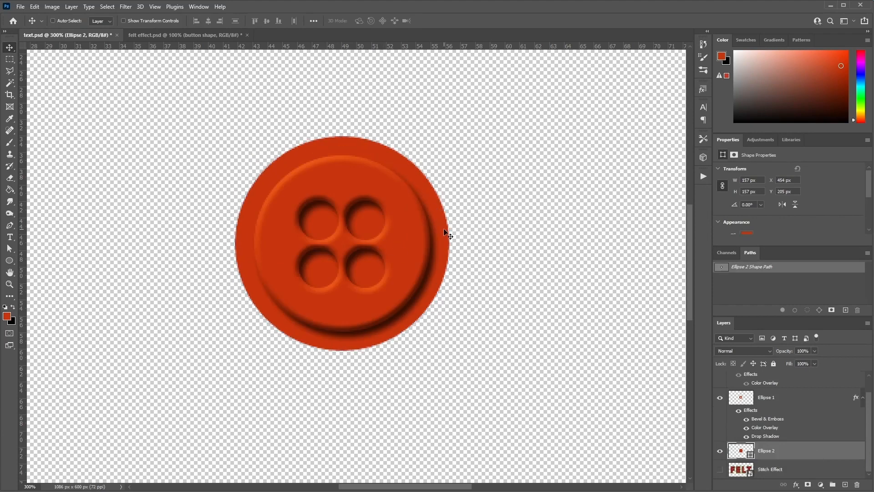
Step: Scale the backing circle up to about 163 px and align it with the button on both centres
{"action": "key", "text": "ctrl+t"}
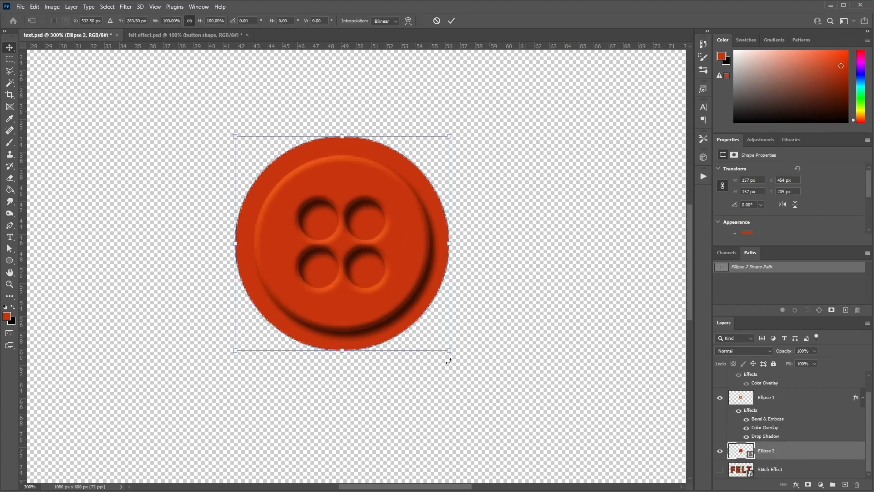
{"action": "left_click_drag", "start_coordinate": [451, 354], "coordinate": [457, 359]}
{"action": "key", "text": "Return"}
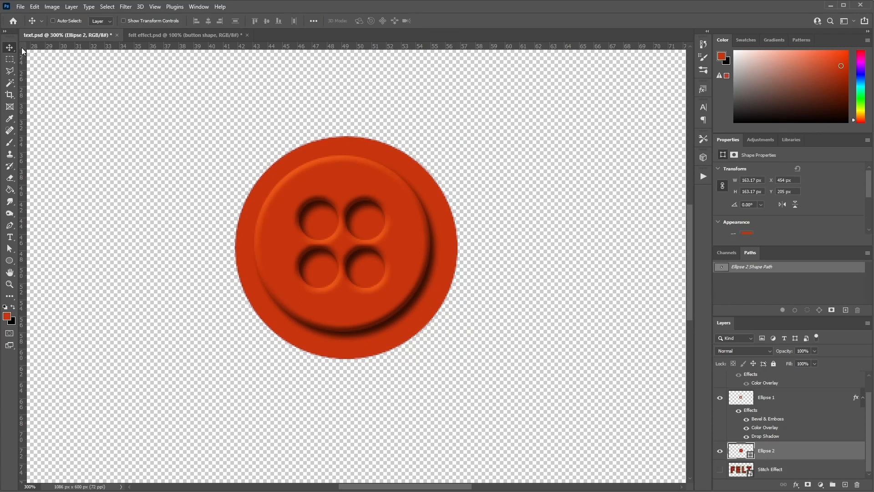
{"action": "left_click", "coordinate": [774, 401], "text": "shift"}
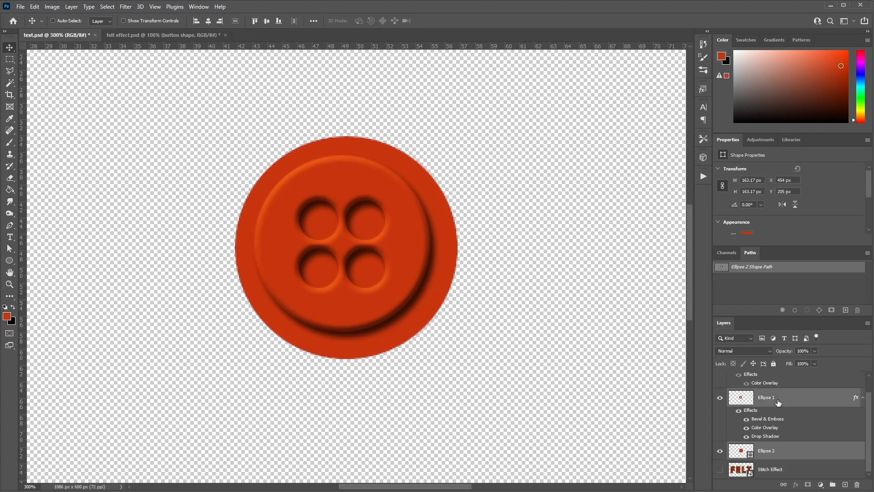
{"action": "left_click", "coordinate": [208, 21]}
{"action": "left_click", "coordinate": [266, 21]}
Step: Duplicate the Ellipse 2 backing circle and stack the copy directly above the Ellipse 1 button layer
{"action": "left_click", "coordinate": [784, 450]}
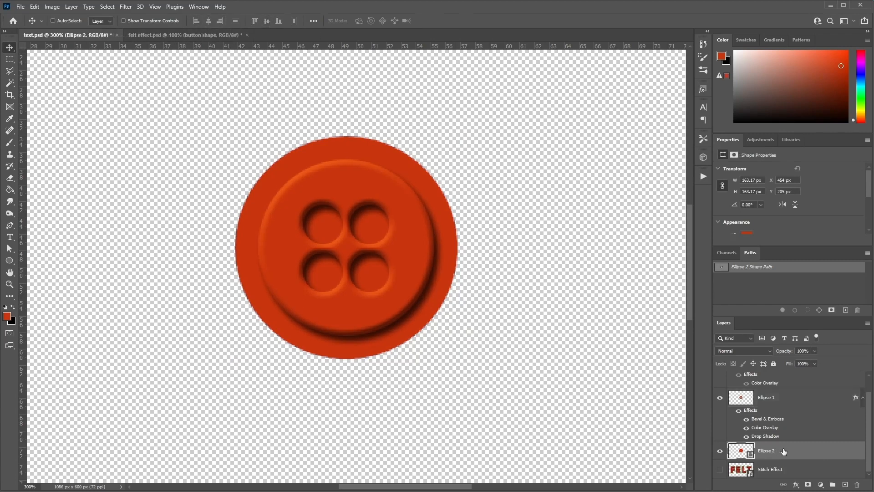
{"action": "right_click", "coordinate": [782, 452]}
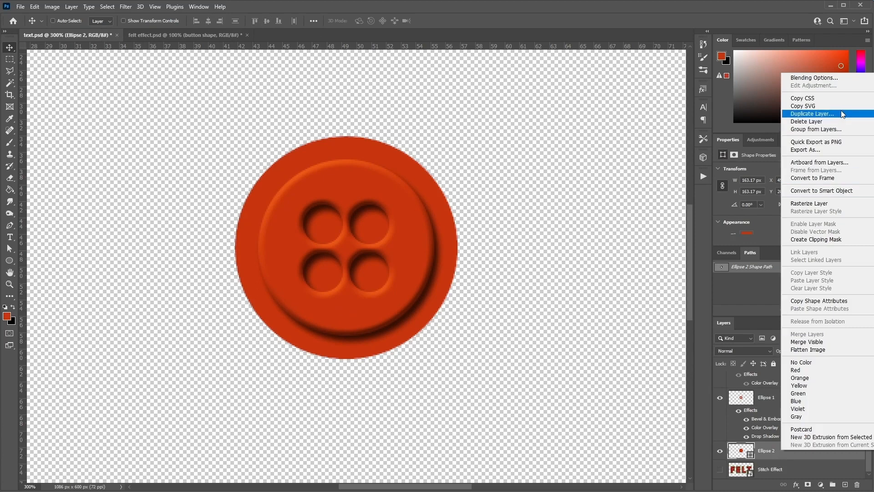
{"action": "left_click", "coordinate": [802, 114]}
{"action": "left_click", "coordinate": [652, 191]}
{"action": "left_click_drag", "start_coordinate": [780, 454], "coordinate": [802, 406]}
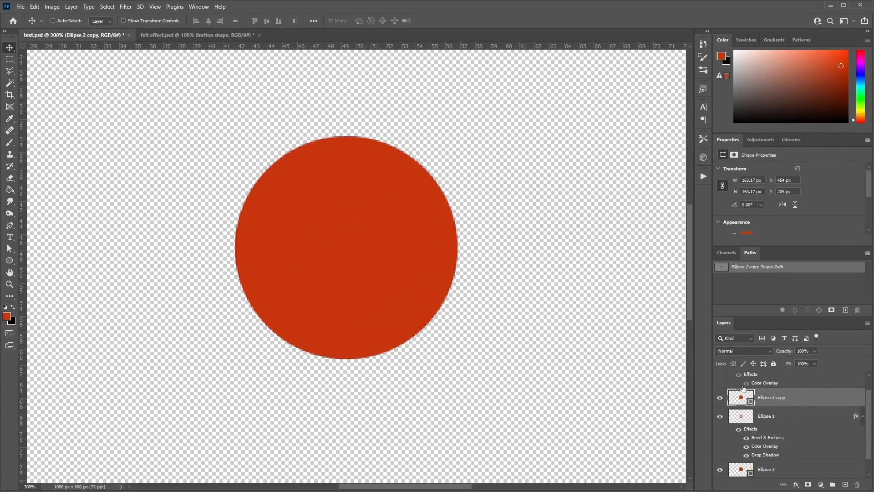
Step: Scale the Ellipse 2 copy circle down to about 118 px (72.42%) and centre it on the button
{"action": "key", "text": "ctrl+t"}
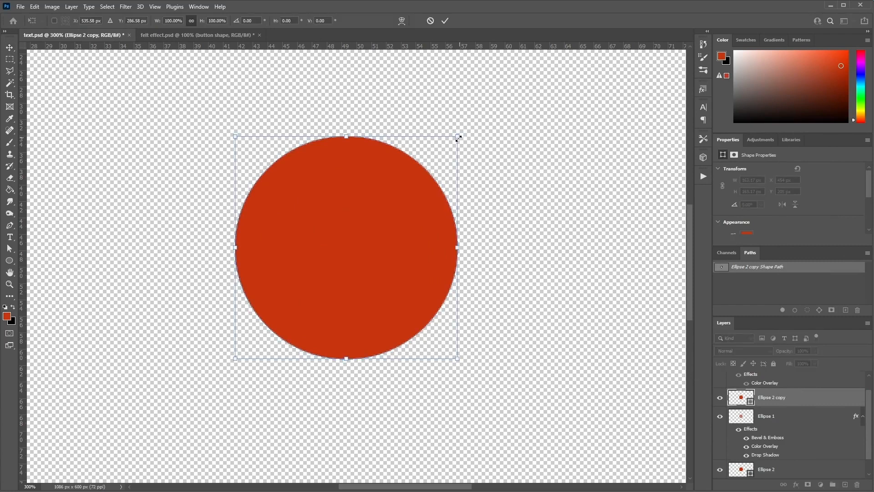
{"action": "left_click_drag", "start_coordinate": [458, 138], "coordinate": [408, 187]}
{"action": "left_click_drag", "start_coordinate": [369, 265], "coordinate": [394, 239]}
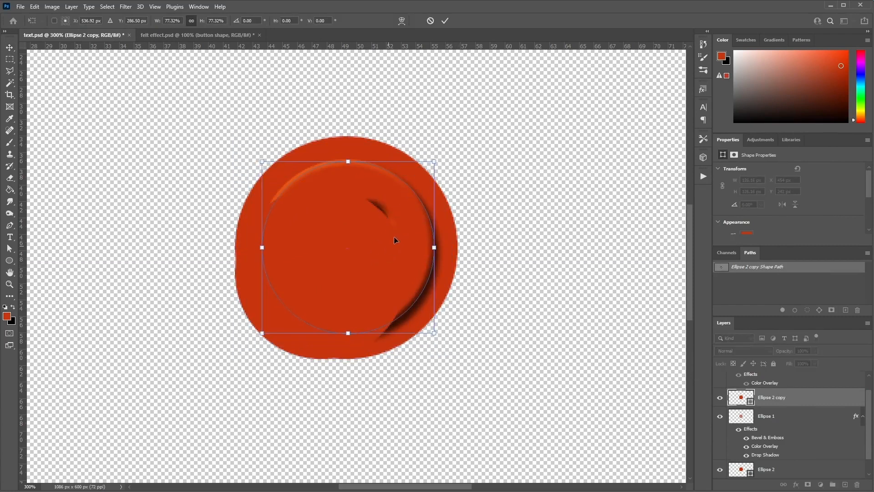
{"action": "left_click_drag", "start_coordinate": [433, 162], "coordinate": [423, 172]}
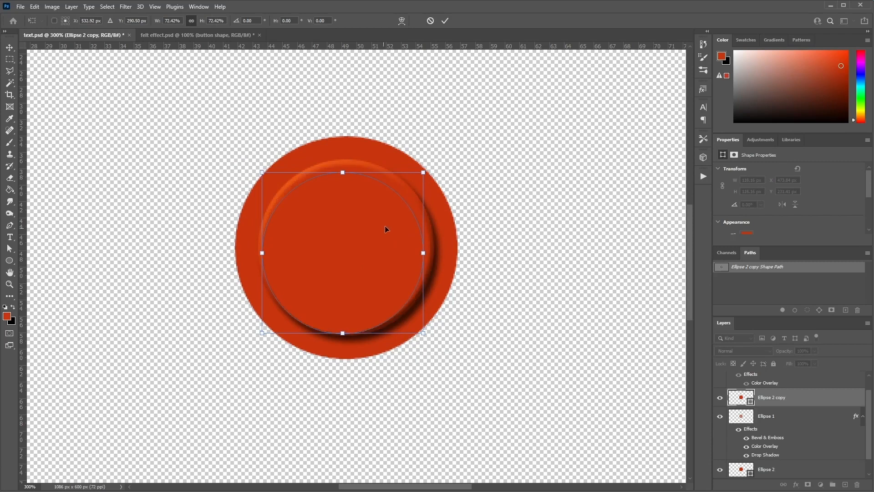
{"action": "left_click_drag", "start_coordinate": [385, 229], "coordinate": [386, 226]}
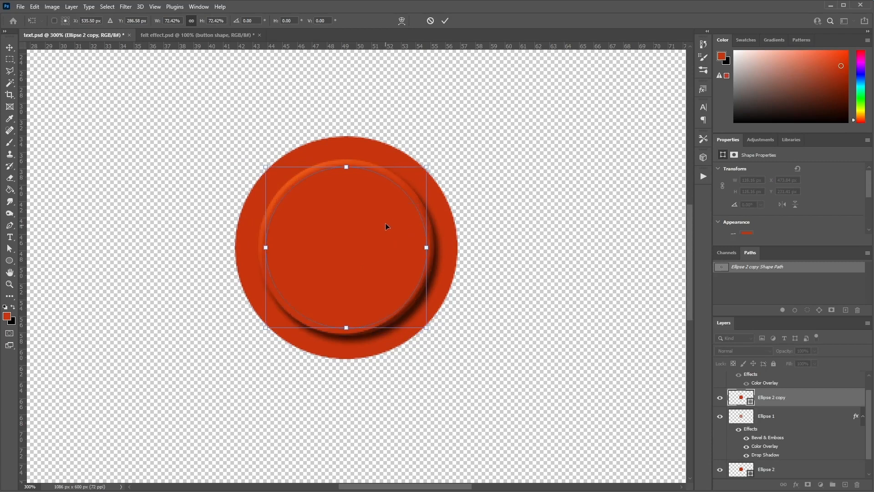
{"action": "left_click", "coordinate": [9, 49]}
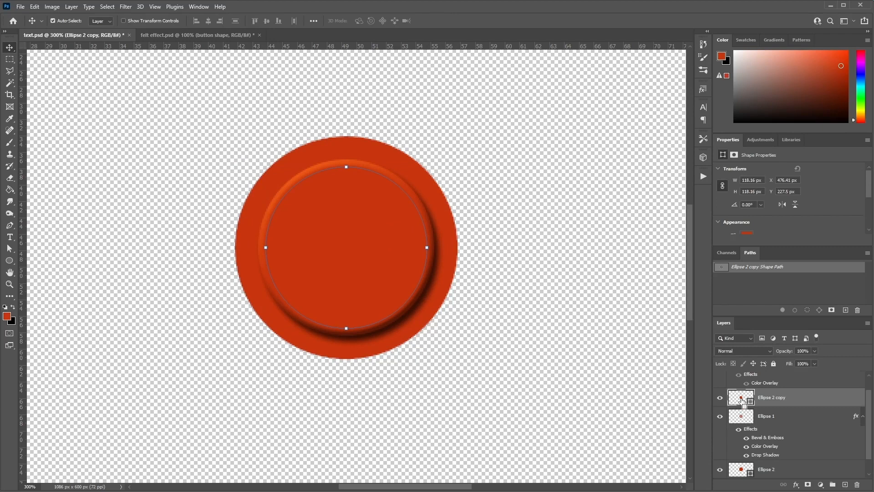
Step: Load the Ellipse 2 copy circle as a selection, rasterize the Ellipse 2 layer and cut the selected area out of it, leaving nothing selected
{"action": "left_click", "coordinate": [743, 402], "text": "ctrl"}
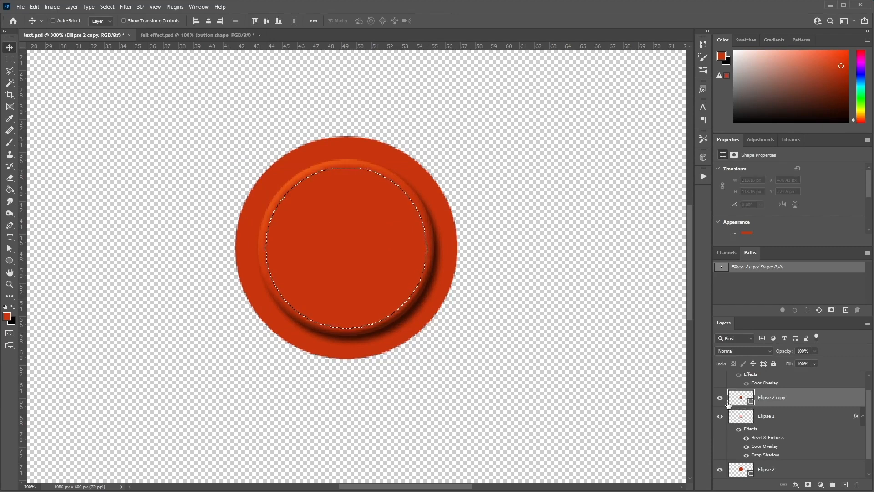
{"action": "scroll", "coordinate": [791, 449], "scroll_direction": "down", "scroll_amount": 1}
{"action": "left_click", "coordinate": [790, 450]}
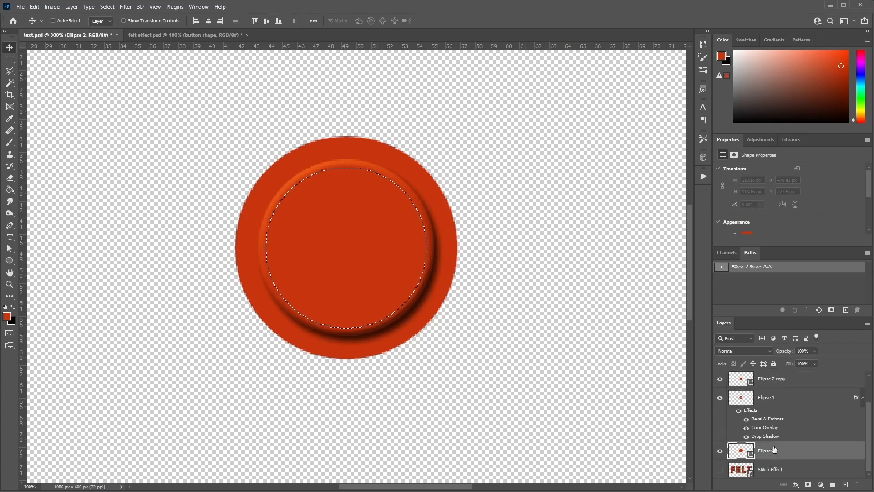
{"action": "right_click", "coordinate": [790, 451]}
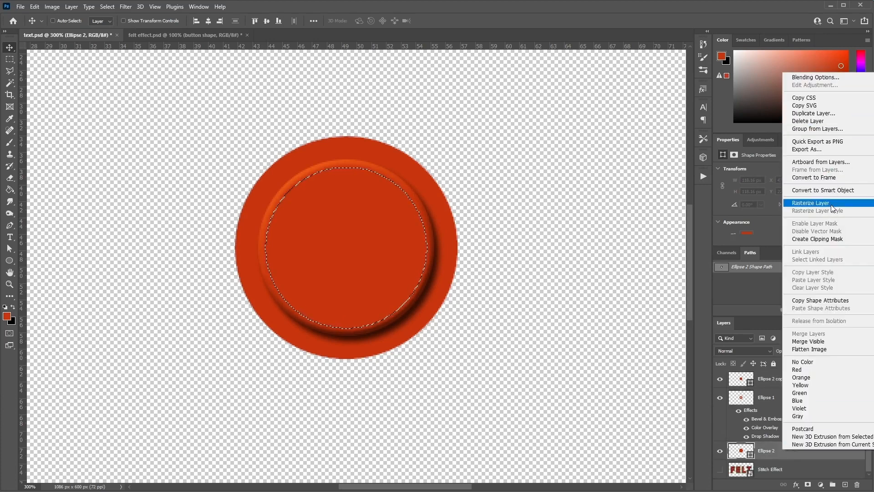
{"action": "left_click", "coordinate": [810, 202]}
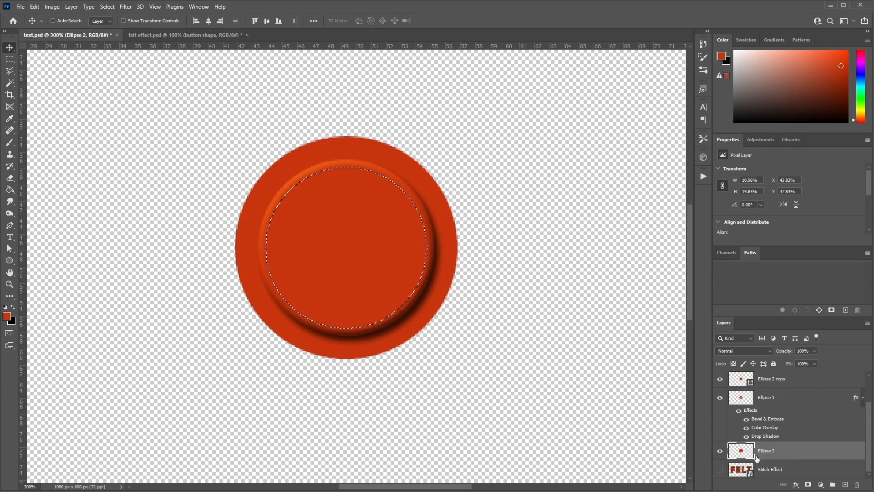
{"action": "key", "text": "Delete"}
{"action": "key", "text": "ctrl+d"}
Step: Move the Ellipse 2 ring aside to the left of the button and delete the Ellipse 2 copy layer
{"action": "left_click_drag", "start_coordinate": [463, 286], "coordinate": [262, 264]}
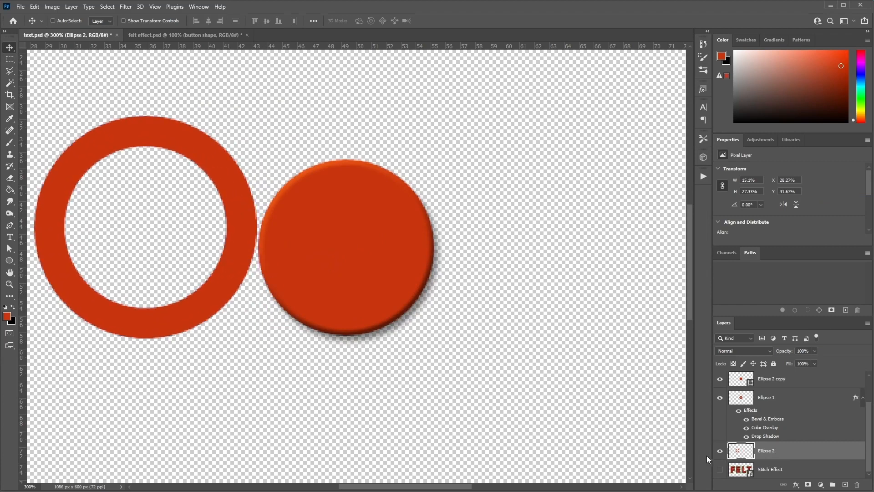
{"action": "left_click", "coordinate": [758, 385]}
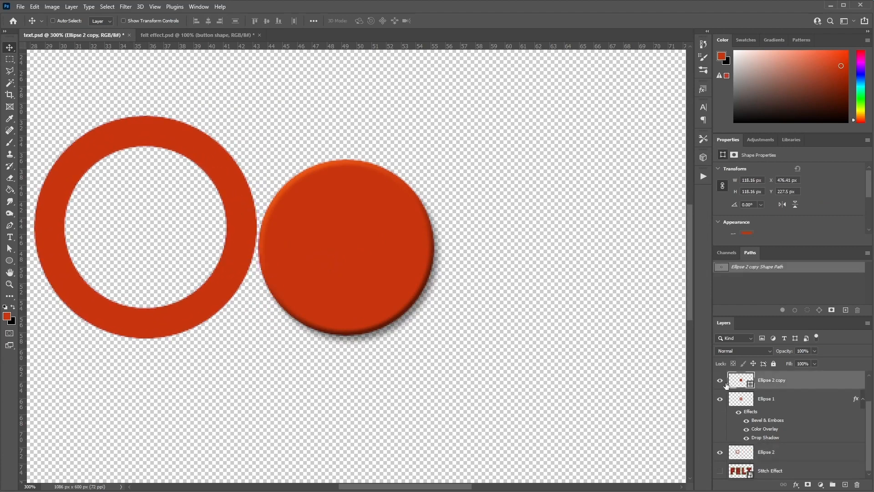
{"action": "left_click", "coordinate": [858, 485]}
{"action": "left_click", "coordinate": [385, 187]}
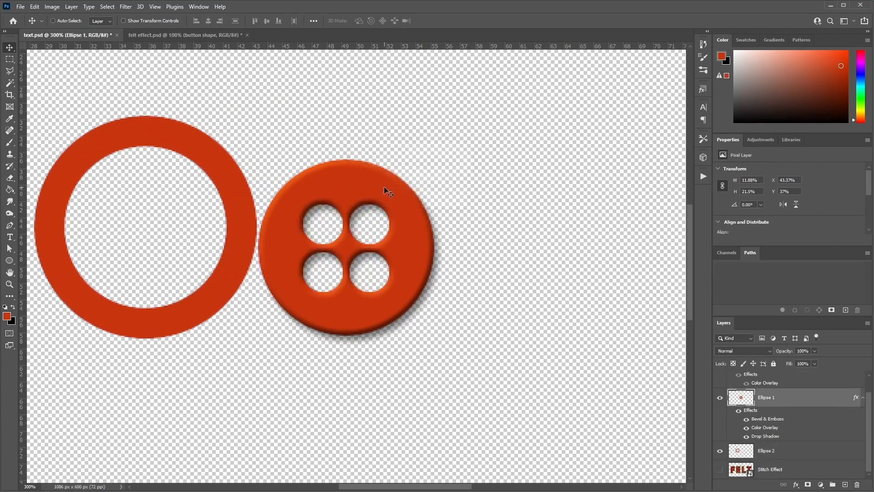
Step: Stack the Ellipse 2 ring above Ellipse 1, place it around the button and align both layers on their horizontal and vertical centres
{"action": "left_click", "coordinate": [780, 455]}
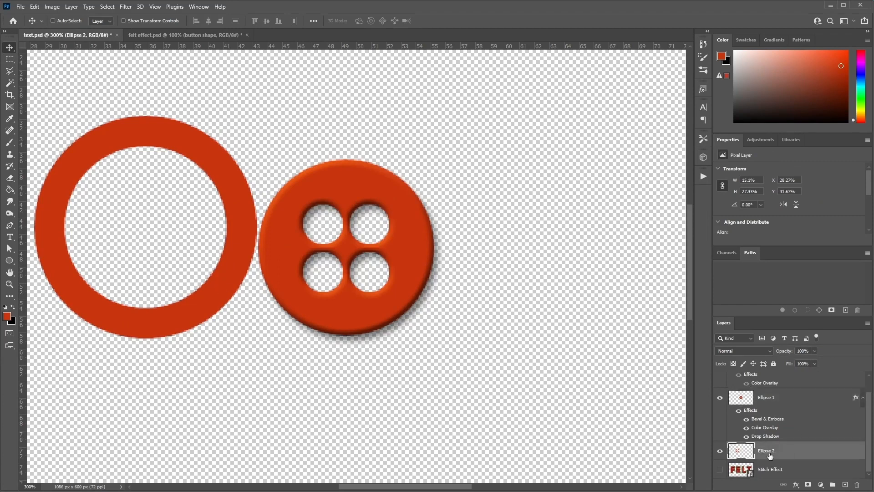
{"action": "left_click_drag", "start_coordinate": [770, 455], "coordinate": [746, 394]}
{"action": "left_click_drag", "start_coordinate": [182, 225], "coordinate": [383, 245]}
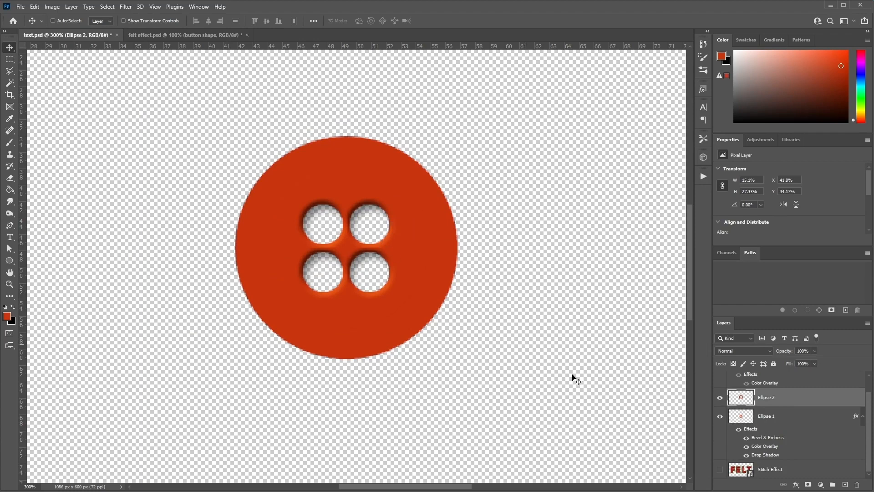
{"action": "left_click", "coordinate": [785, 419], "text": "shift"}
{"action": "left_click", "coordinate": [214, 24]}
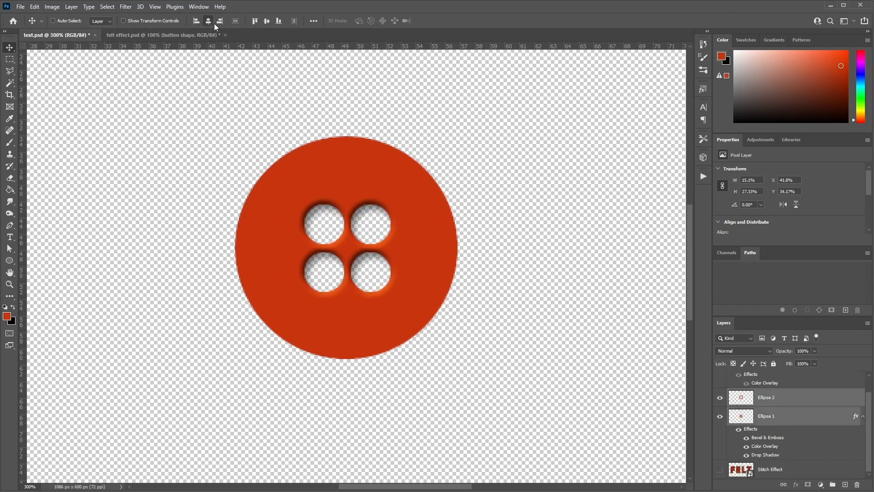
{"action": "left_click", "coordinate": [267, 22]}
Step: Add a Multiply drop shadow at 75% opacity and a smooth Inner Bevel to the Ellipse 2 ring alone
{"action": "left_click", "coordinate": [791, 422], "text": "ctrl"}
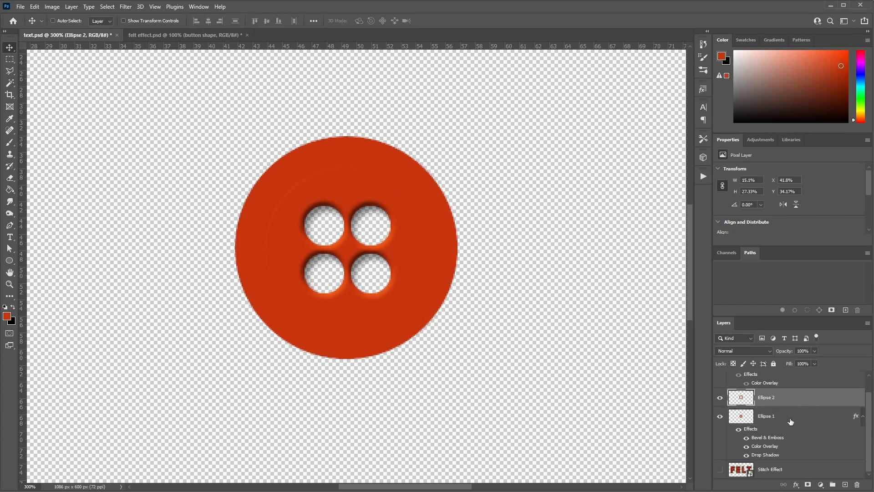
{"action": "right_click", "coordinate": [797, 401]}
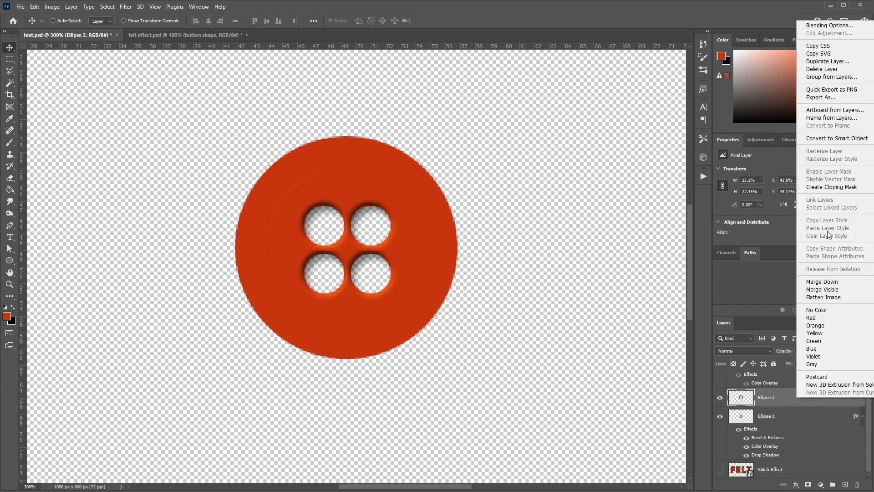
{"action": "left_click", "coordinate": [816, 25]}
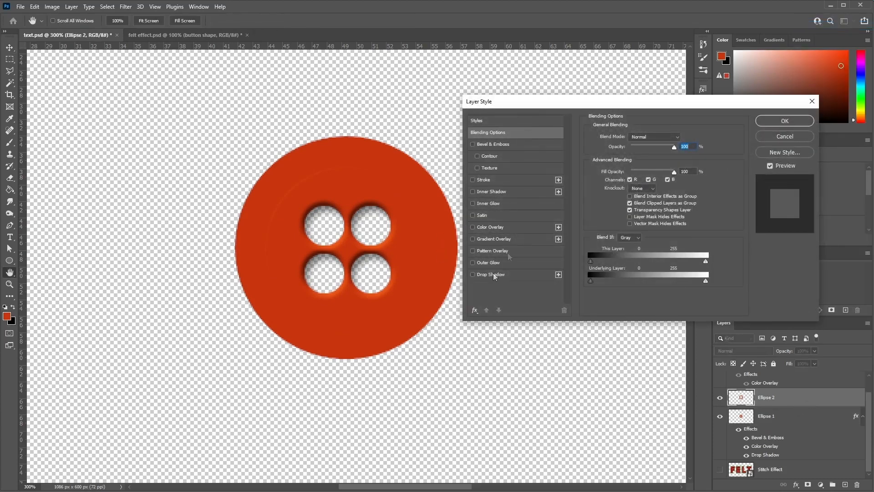
{"action": "left_click", "coordinate": [496, 274]}
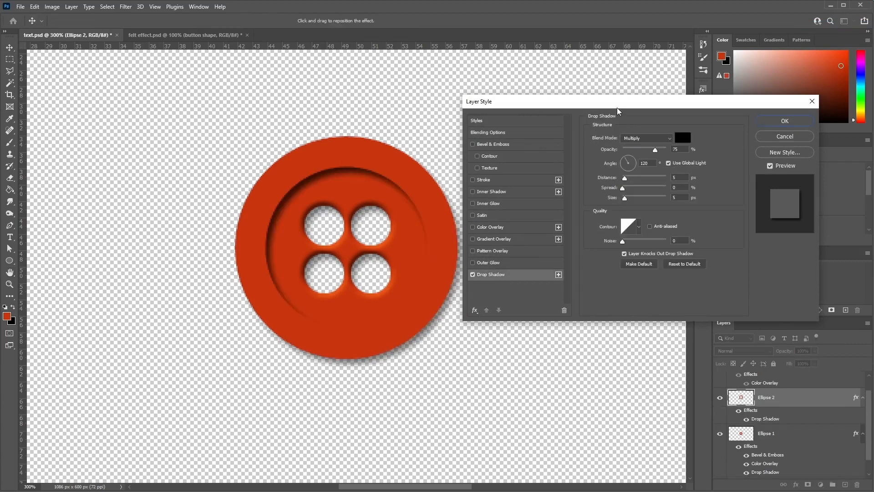
{"action": "left_click_drag", "start_coordinate": [622, 106], "coordinate": [622, 132]}
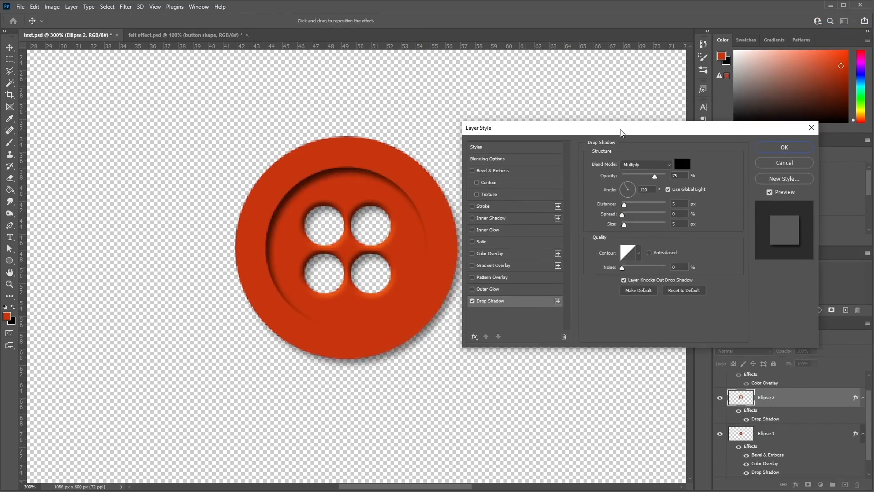
{"action": "left_click", "coordinate": [493, 171]}
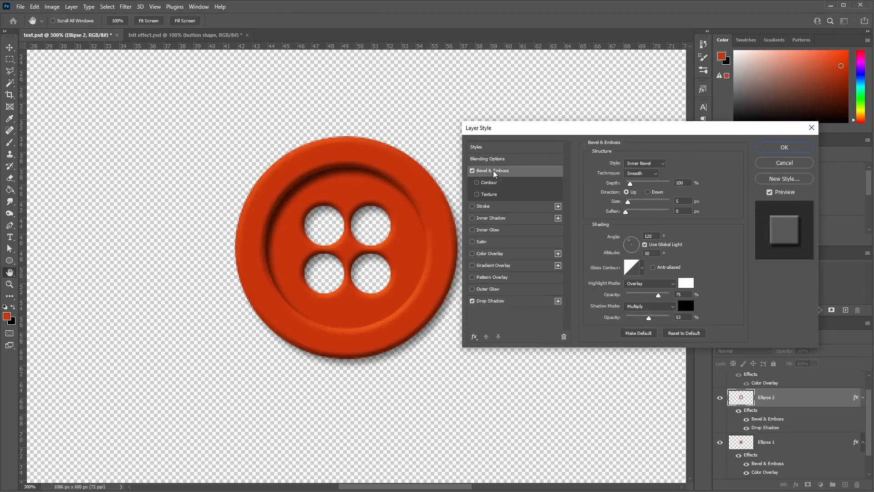
Step: Add a Color Overlay to the ring using the copied red of the button, in Normal mode at 100% opacity
{"action": "left_click", "coordinate": [498, 255]}
{"action": "left_click", "coordinate": [683, 165]}
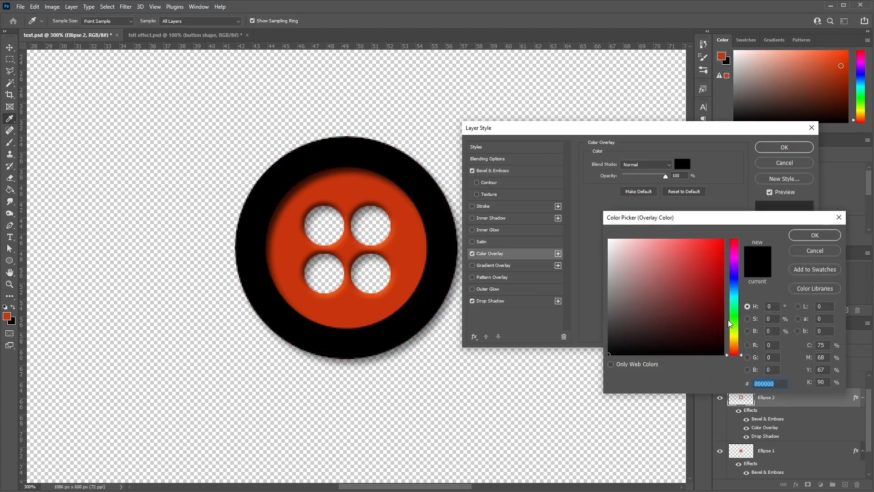
{"action": "key", "text": "ctrl+v"}
{"action": "left_click", "coordinate": [814, 235]}
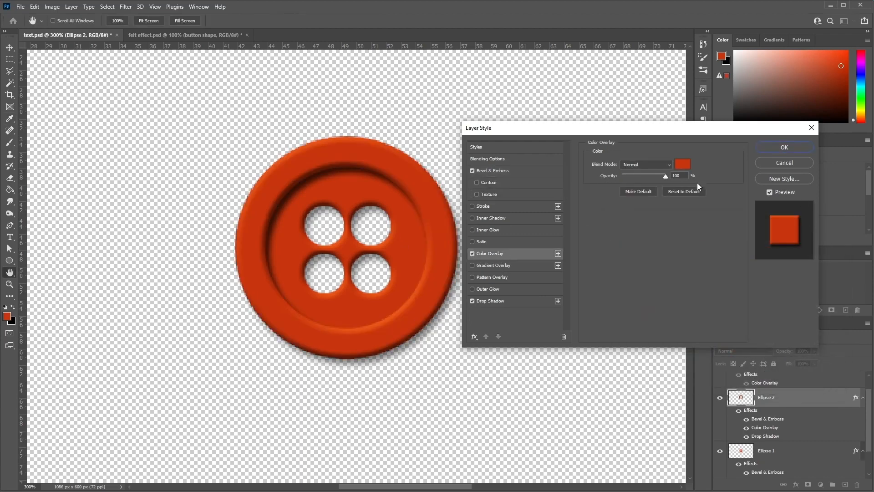
Step: Increase the ring's Bevel & Emboss size for a rounder rim and apply the layer style
{"action": "left_click", "coordinate": [499, 170]}
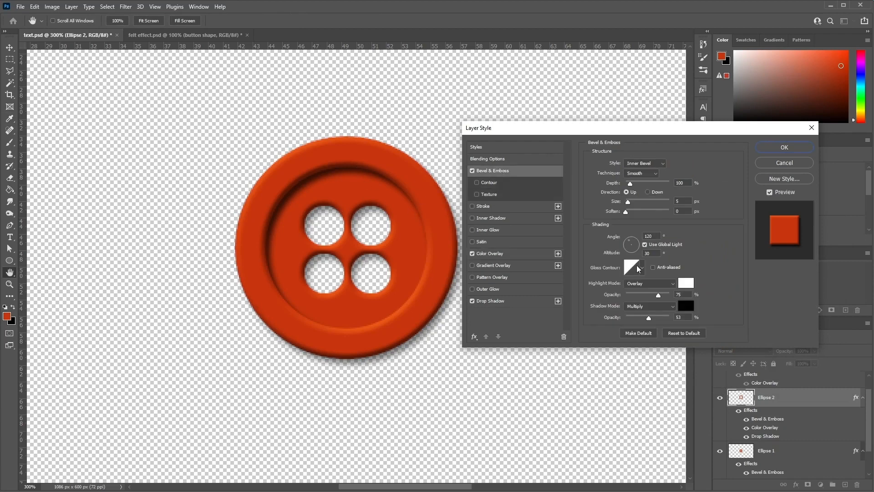
{"action": "left_click_drag", "start_coordinate": [628, 201], "coordinate": [630, 203]}
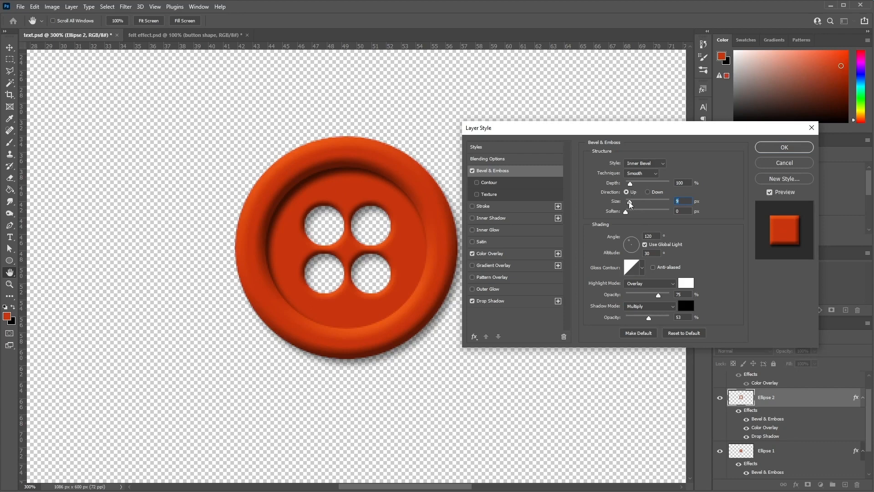
{"action": "left_click_drag", "start_coordinate": [630, 202], "coordinate": [632, 203]}
{"action": "left_click", "coordinate": [769, 148]}
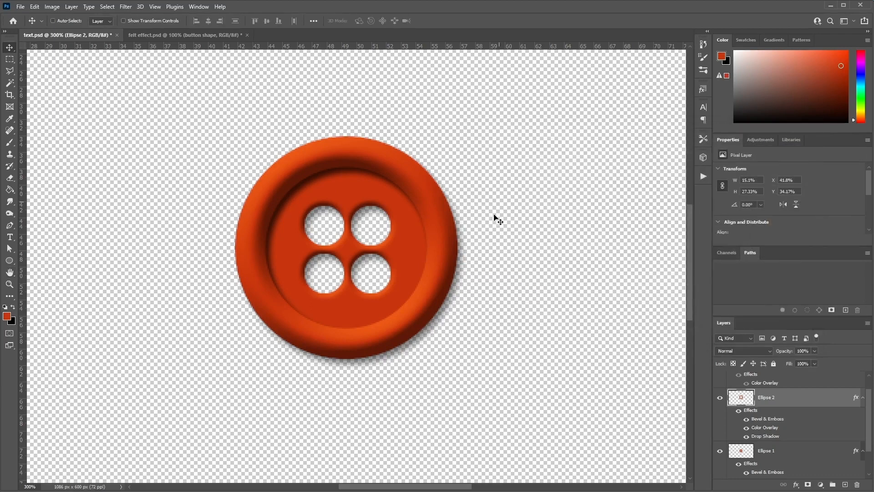
Step: Merge the Ellipse 2 ring and Ellipse 1 button layers into one layer and move the merged button slightly up and left
{"action": "scroll", "coordinate": [798, 414], "scroll_direction": "up", "scroll_amount": 1}
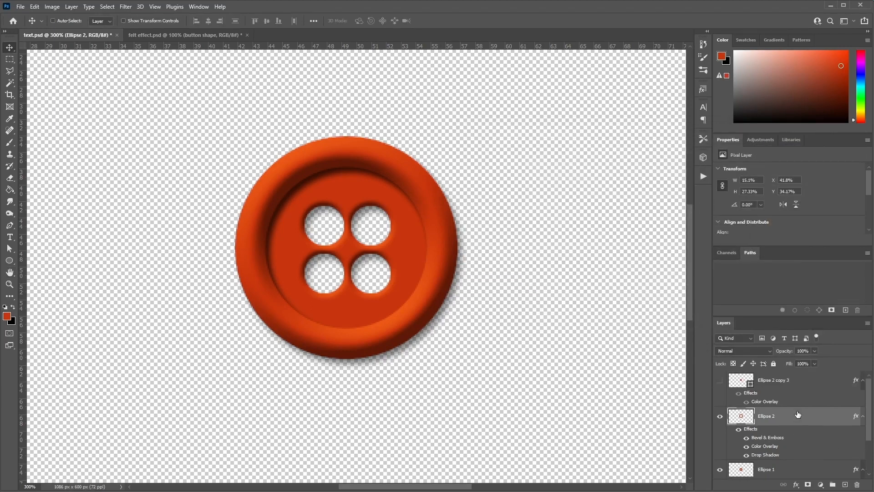
{"action": "scroll", "coordinate": [796, 421], "scroll_direction": "down", "scroll_amount": 2}
{"action": "left_click", "coordinate": [795, 435], "text": "shift"}
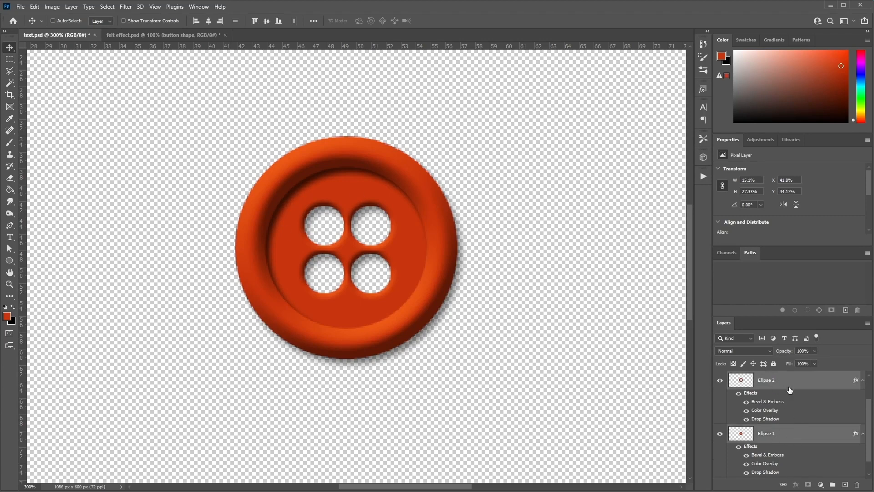
{"action": "right_click", "coordinate": [790, 389]}
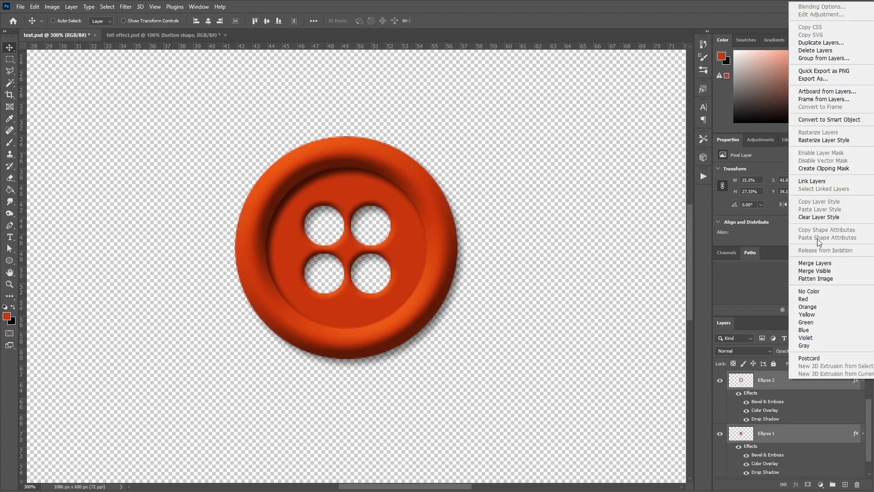
{"action": "left_click", "coordinate": [815, 263]}
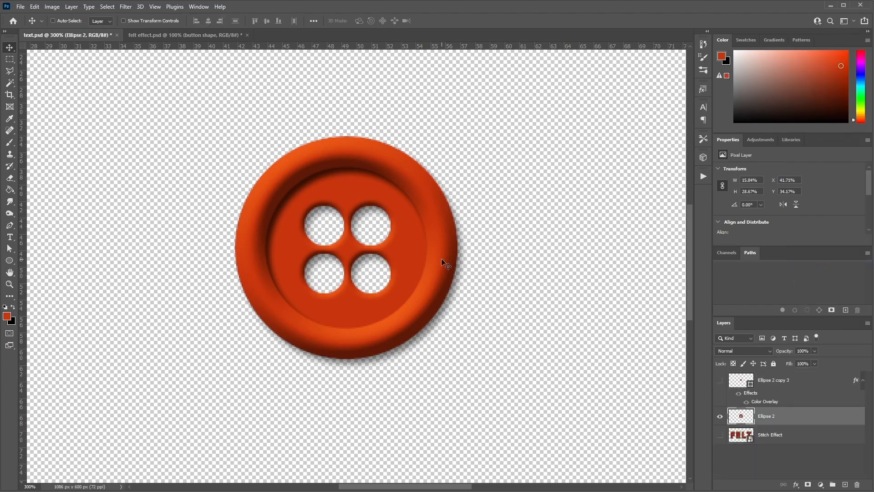
{"action": "left_click_drag", "start_coordinate": [442, 263], "coordinate": [433, 241]}
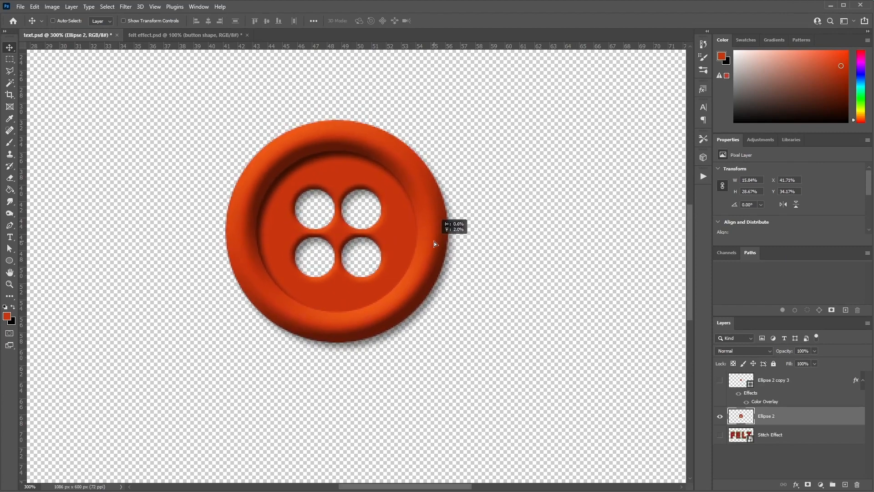